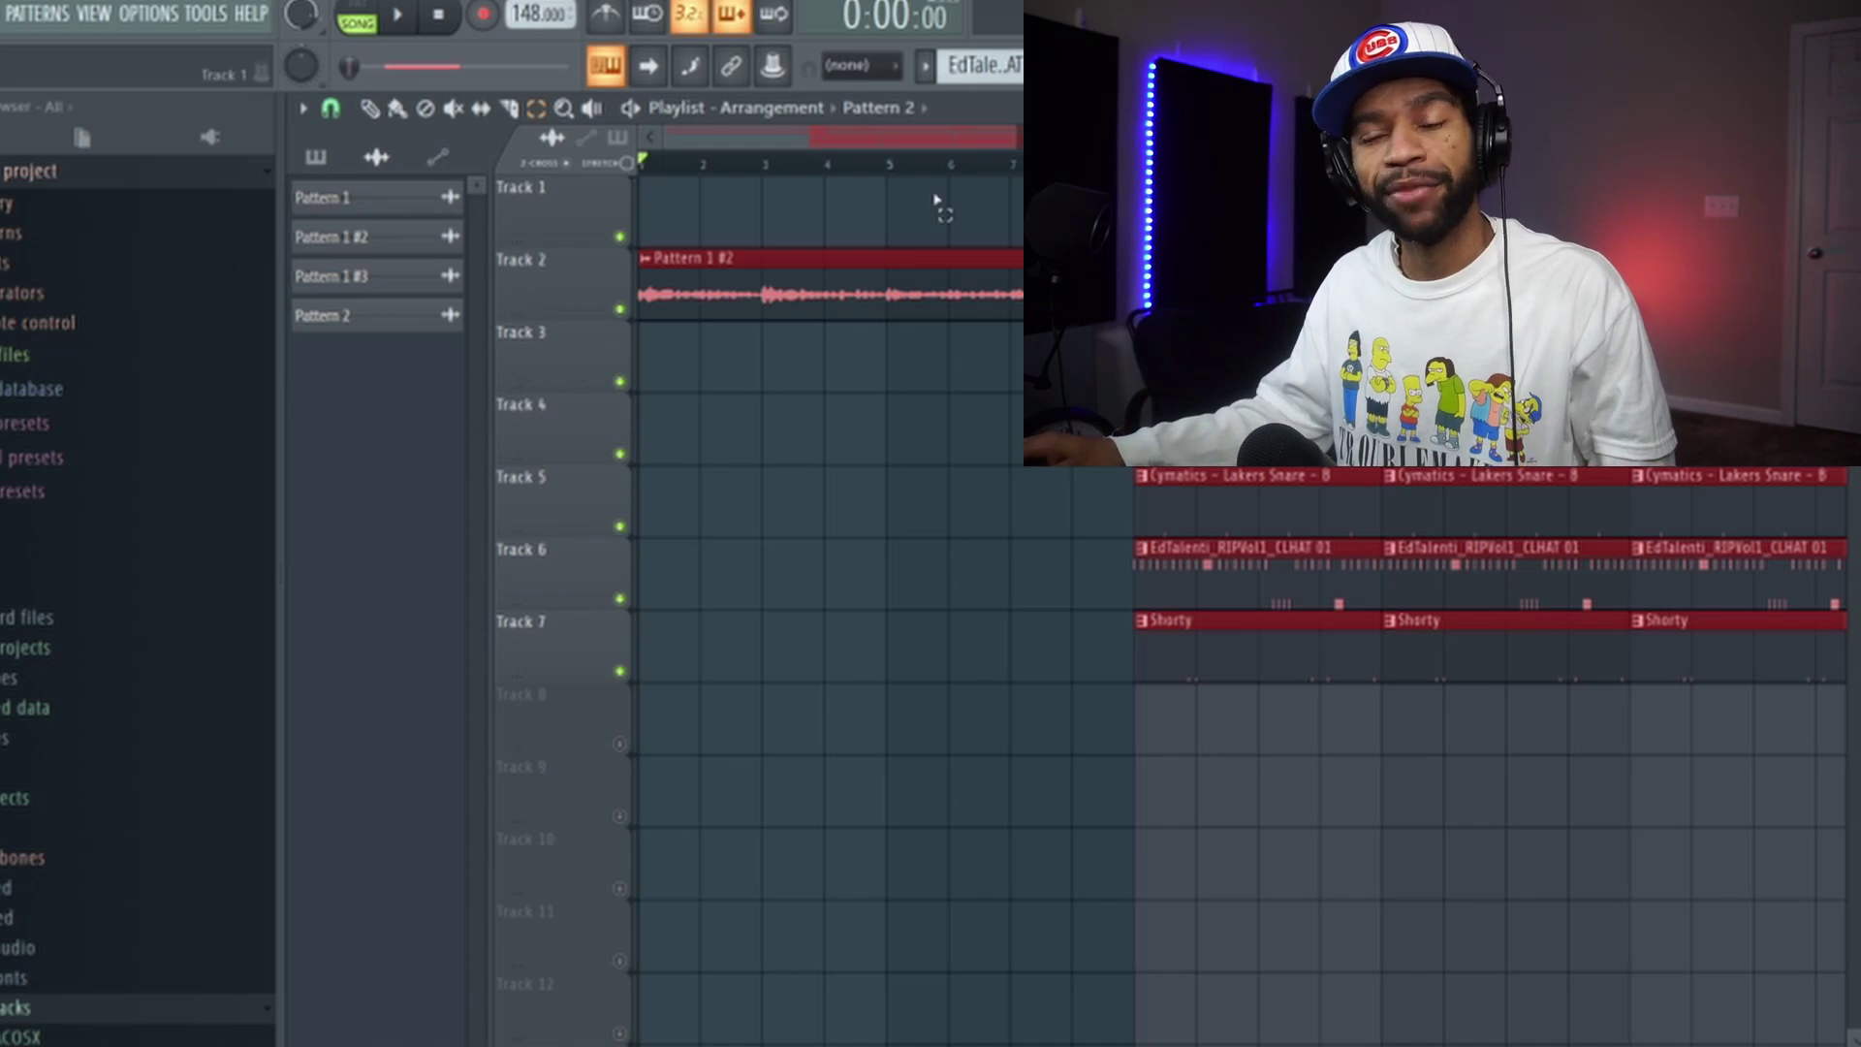
Step: Play the arrangement from the start to hear the beat, and stop playback
{"action": "left_click", "coordinate": [398, 15]}
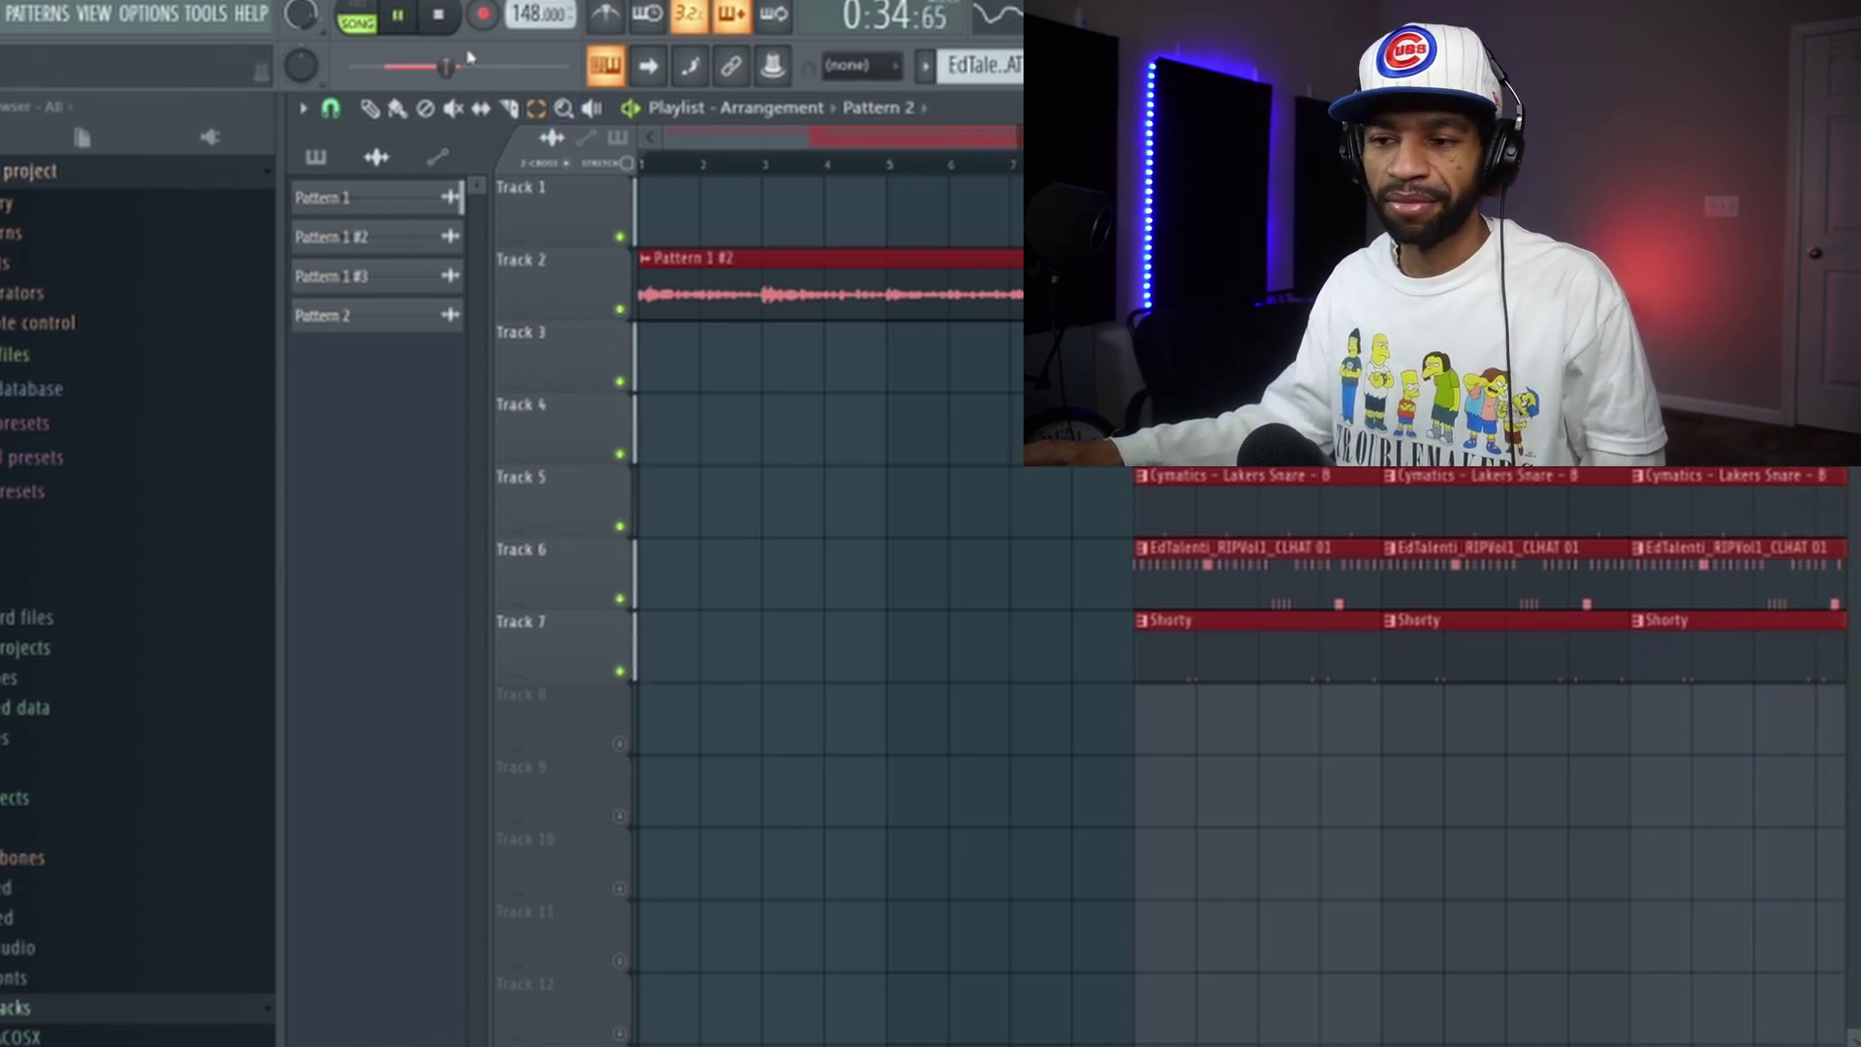
{"action": "left_click", "coordinate": [440, 20]}
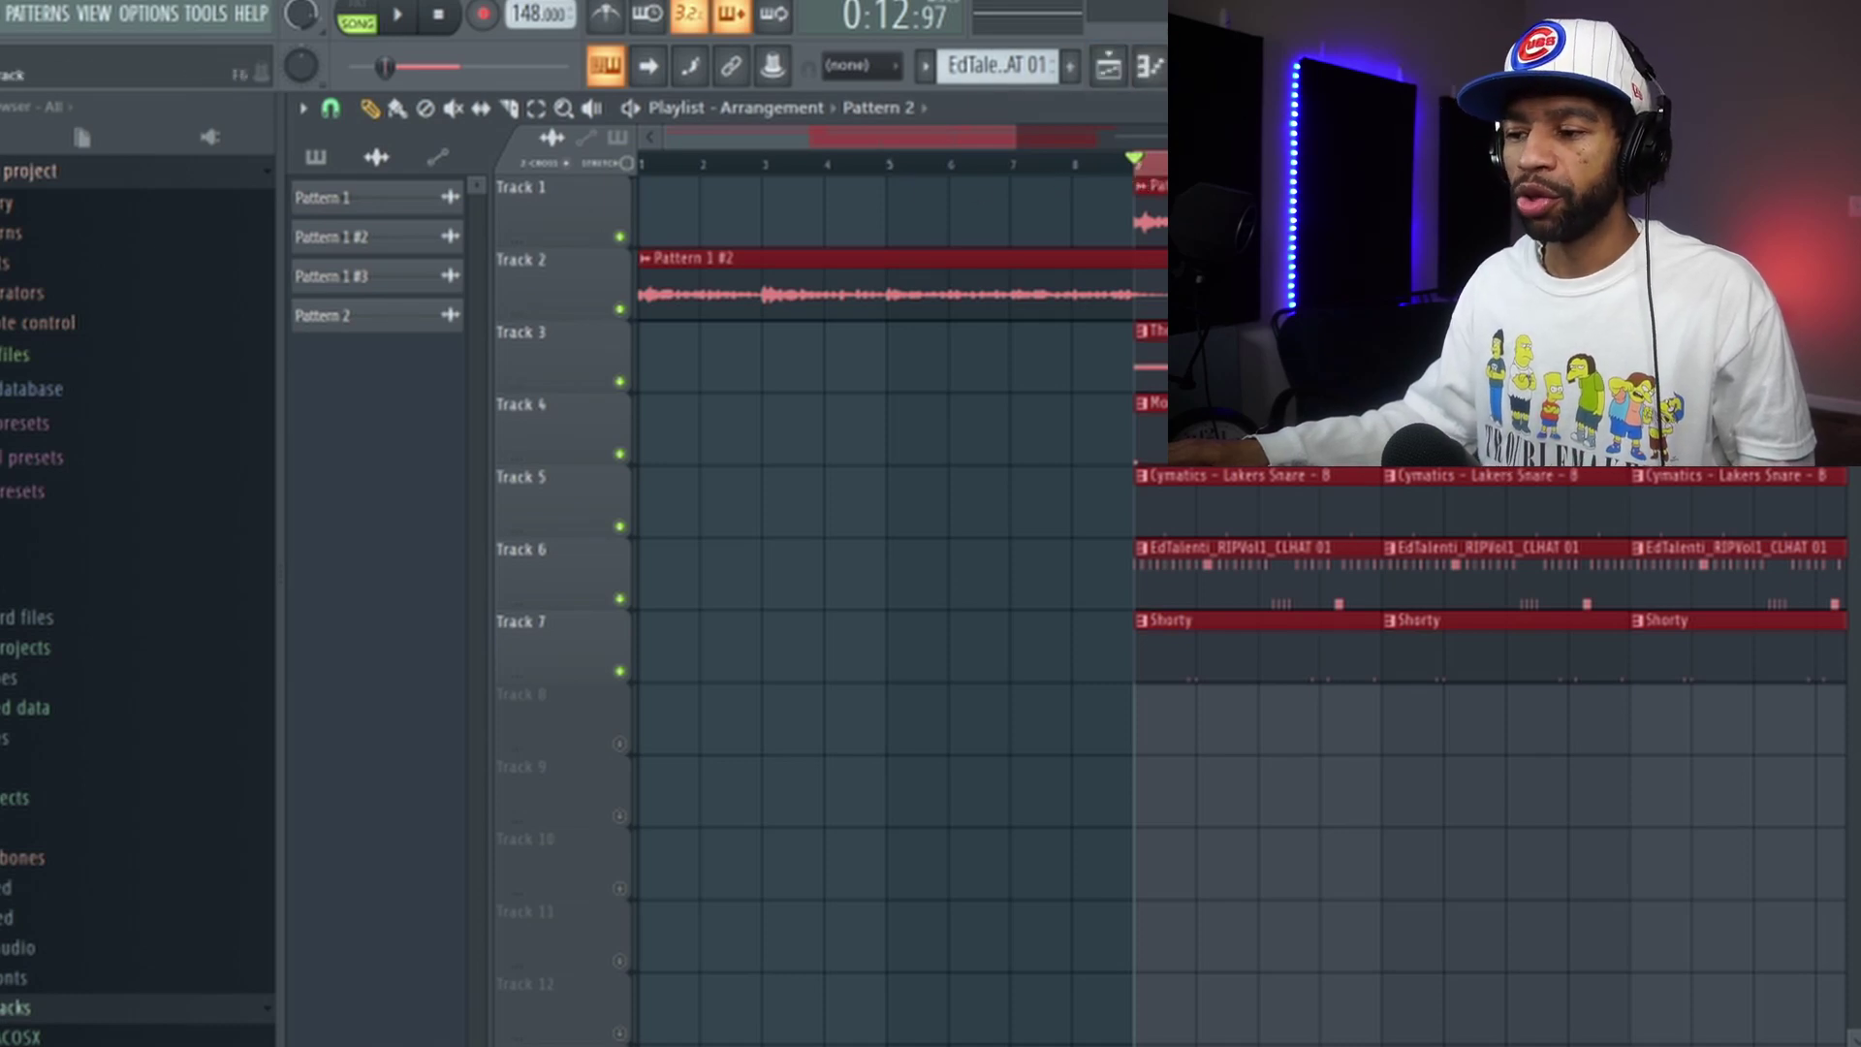
Step: Open the mixer, select Insert 8 and view the Baby Comeback delay loaded on it
{"action": "key", "text": "F6"}
{"action": "key", "text": "F9"}
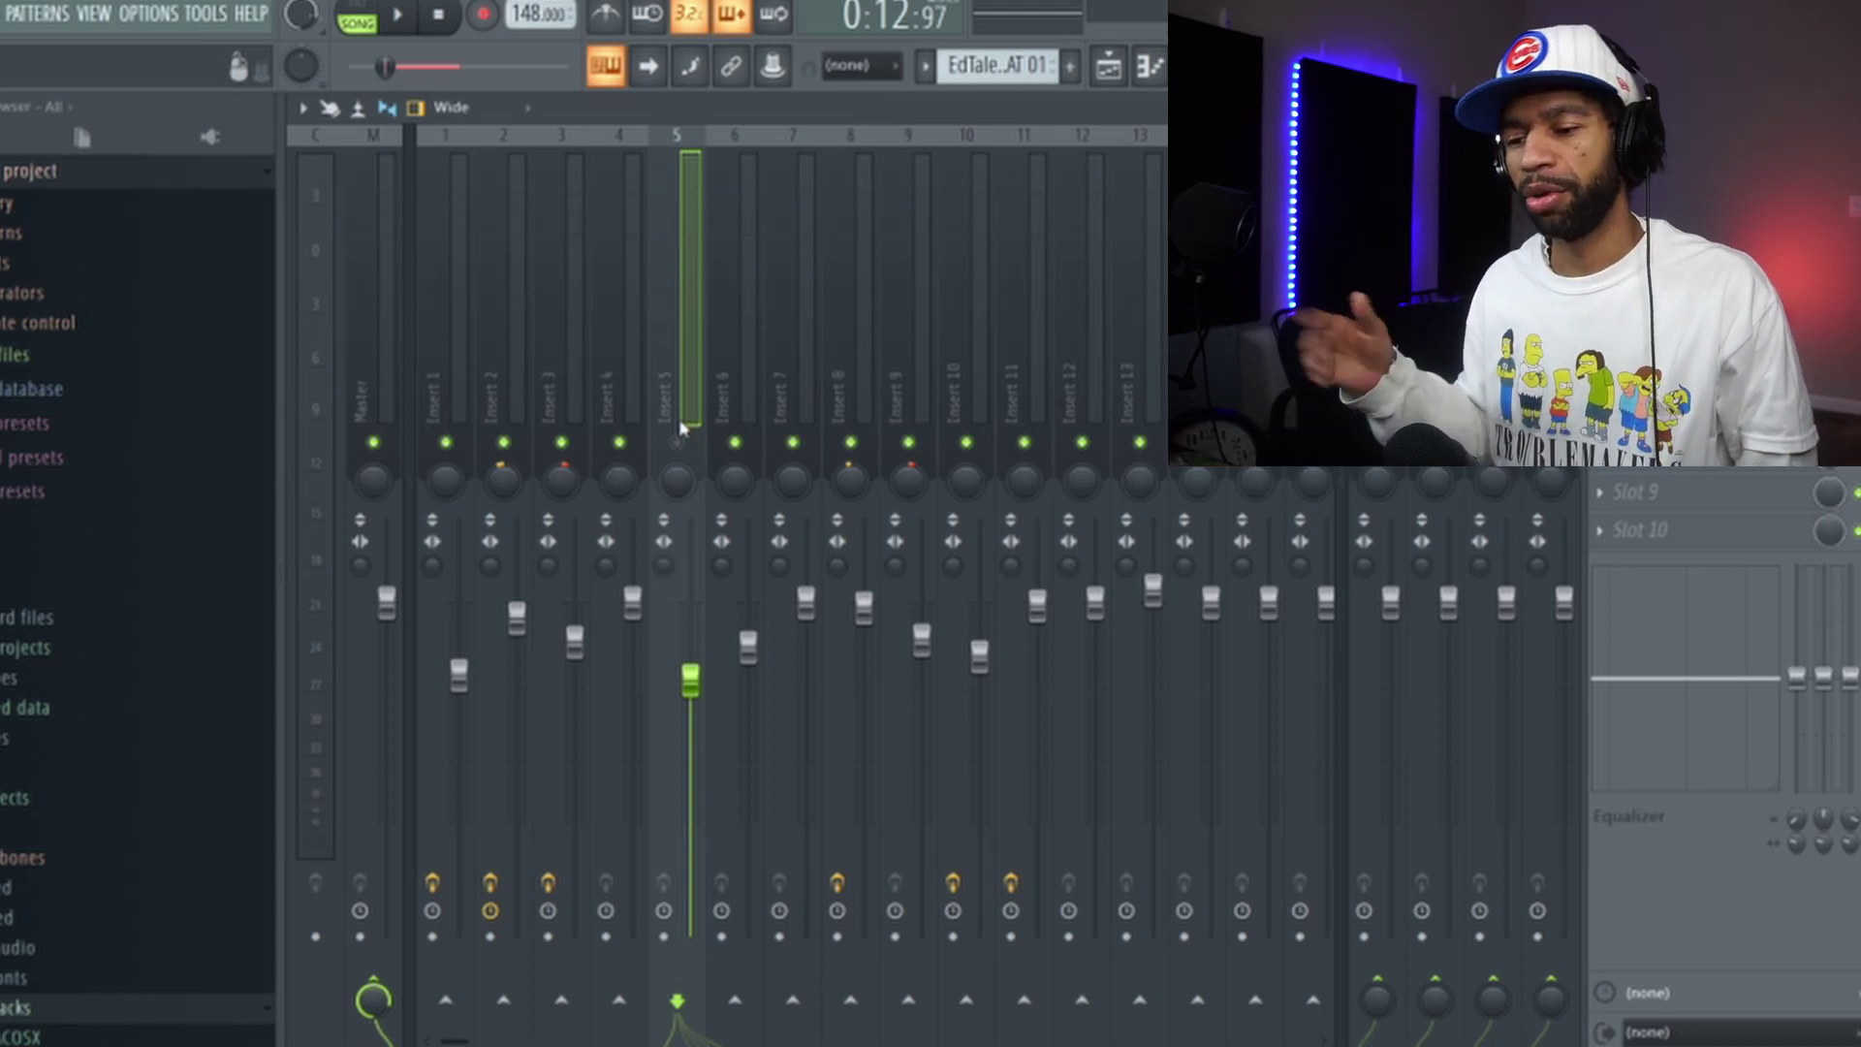
{"action": "left_click", "coordinate": [741, 368]}
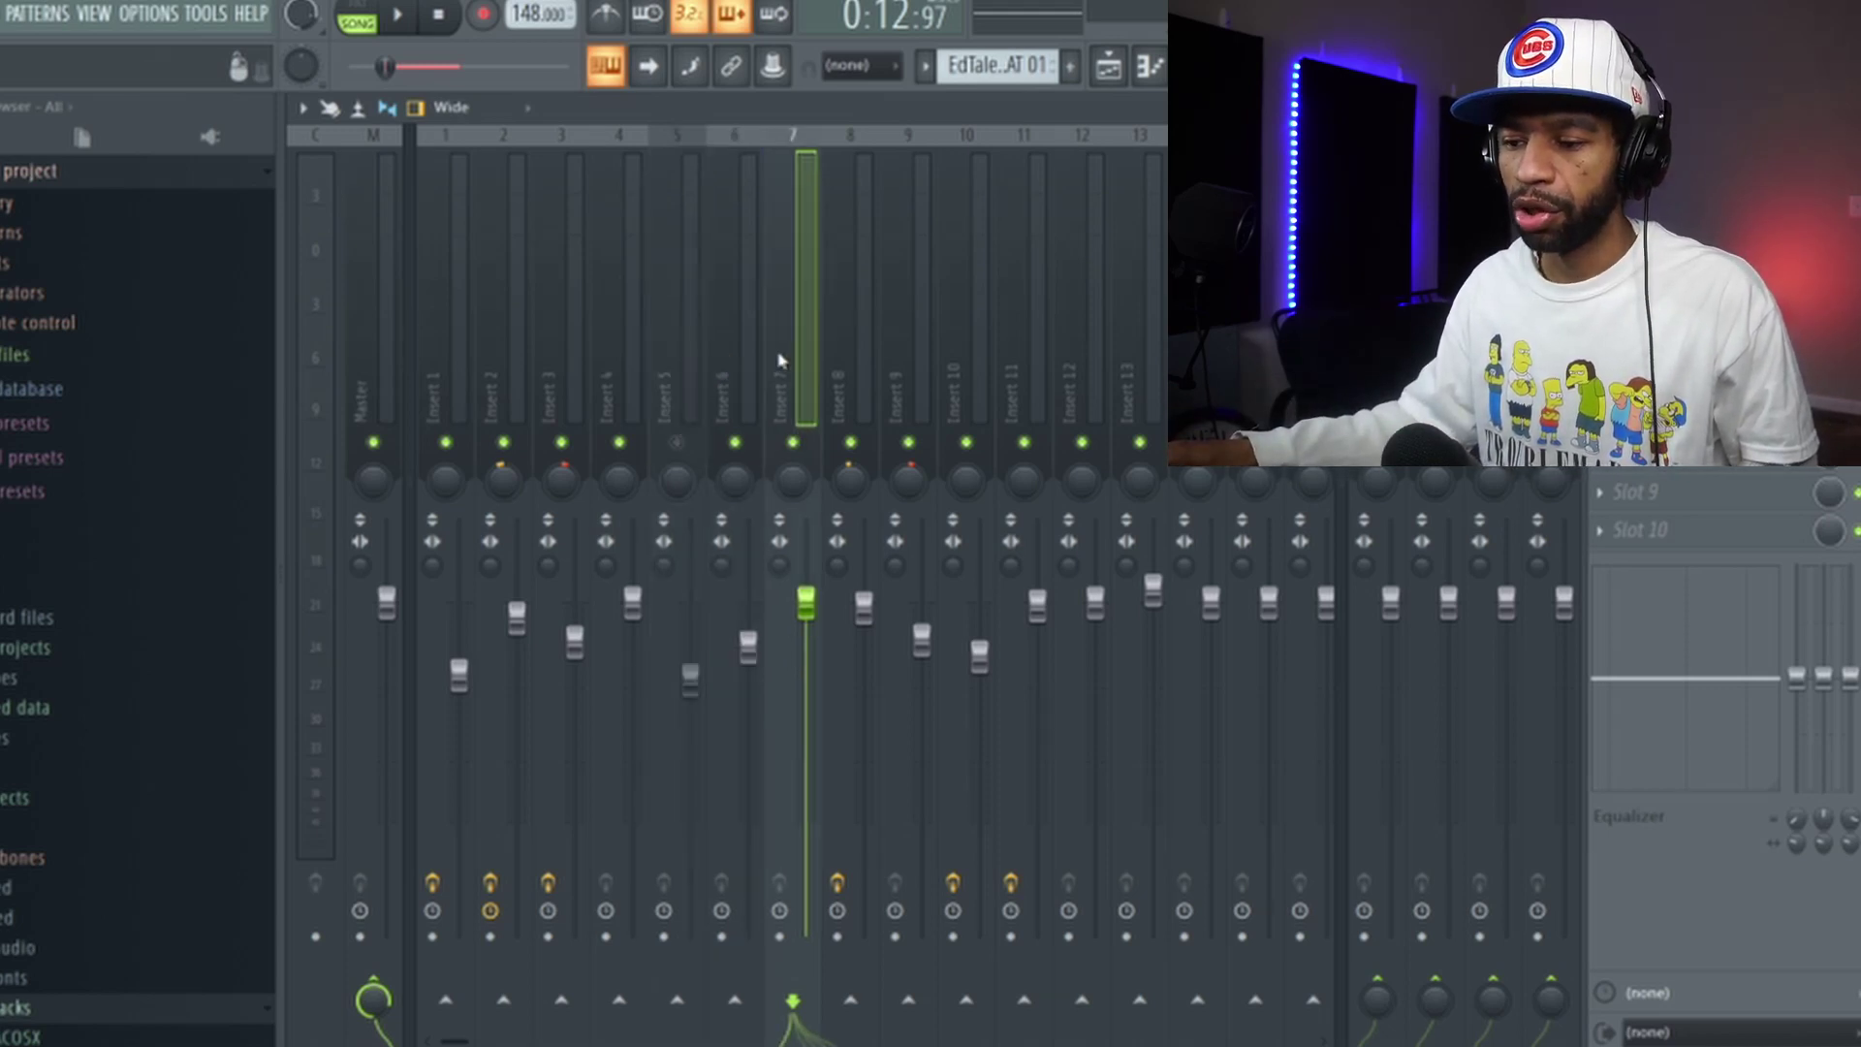
{"action": "left_click", "coordinate": [794, 354]}
{"action": "left_click", "coordinate": [840, 340]}
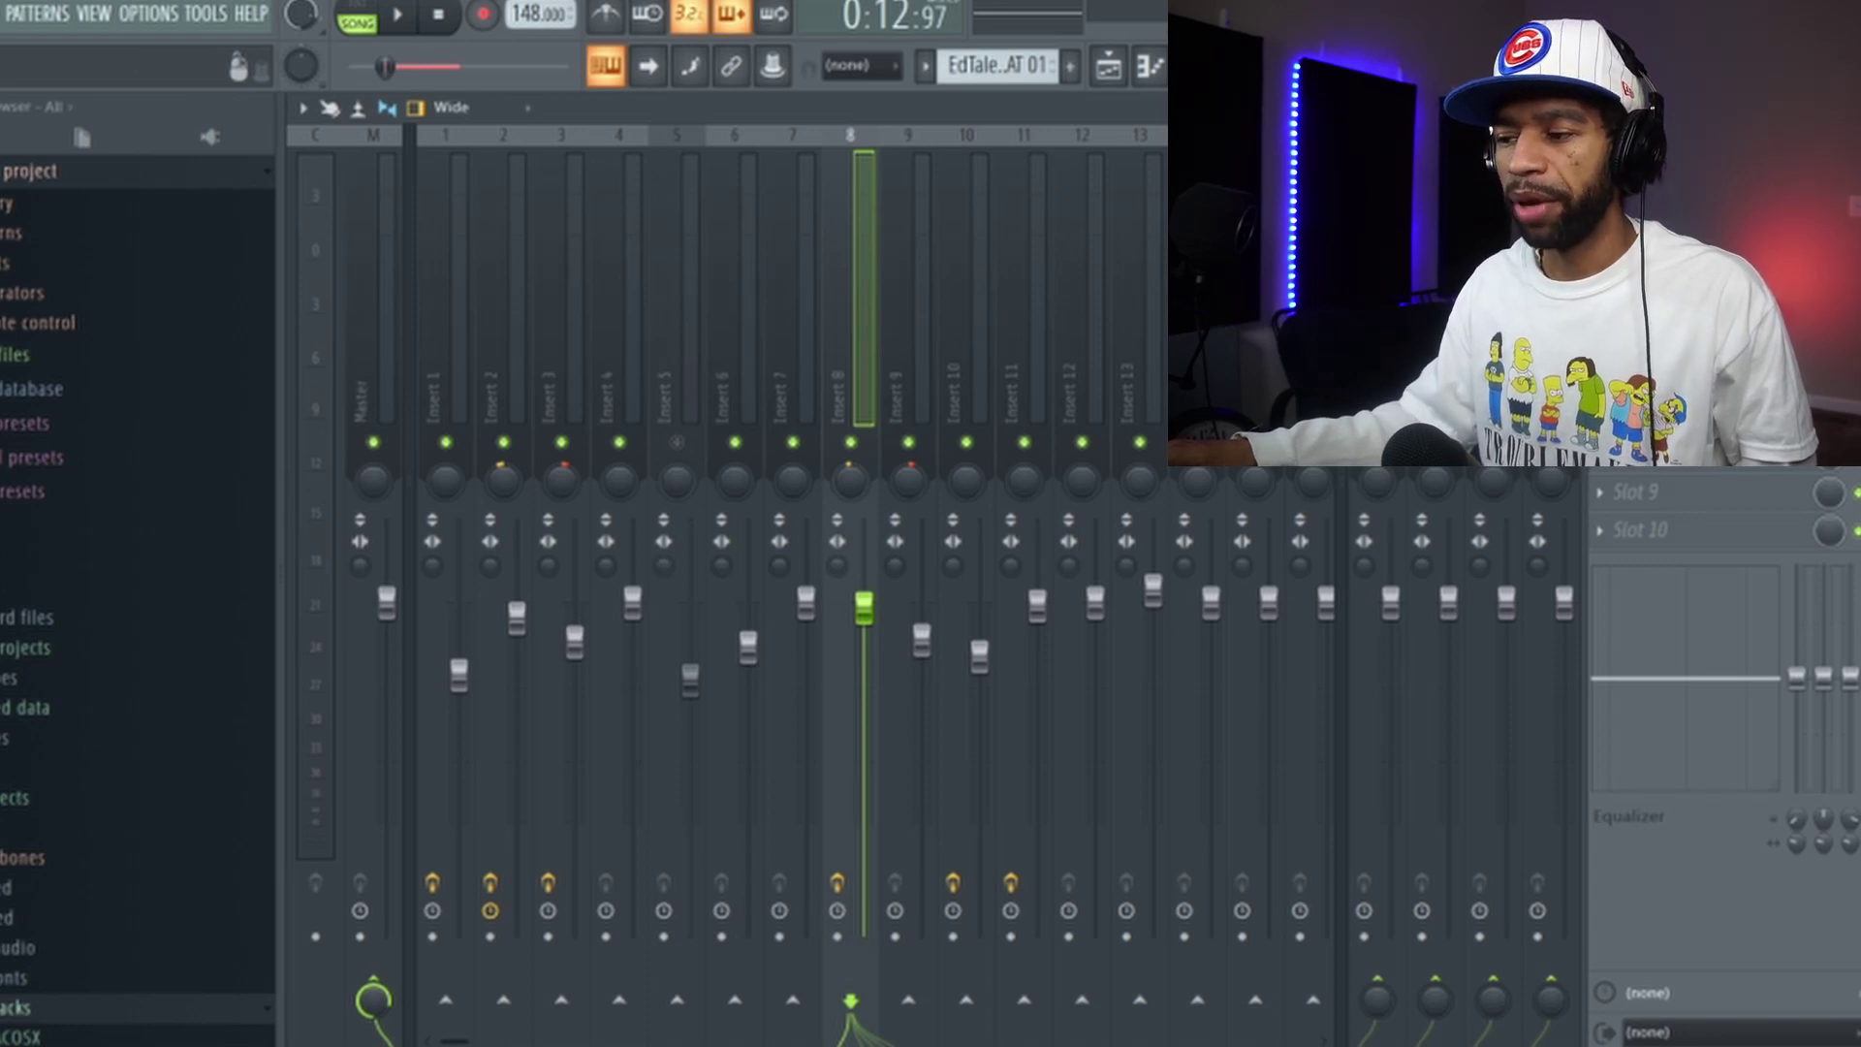
{"action": "left_click", "coordinate": [1648, 181]}
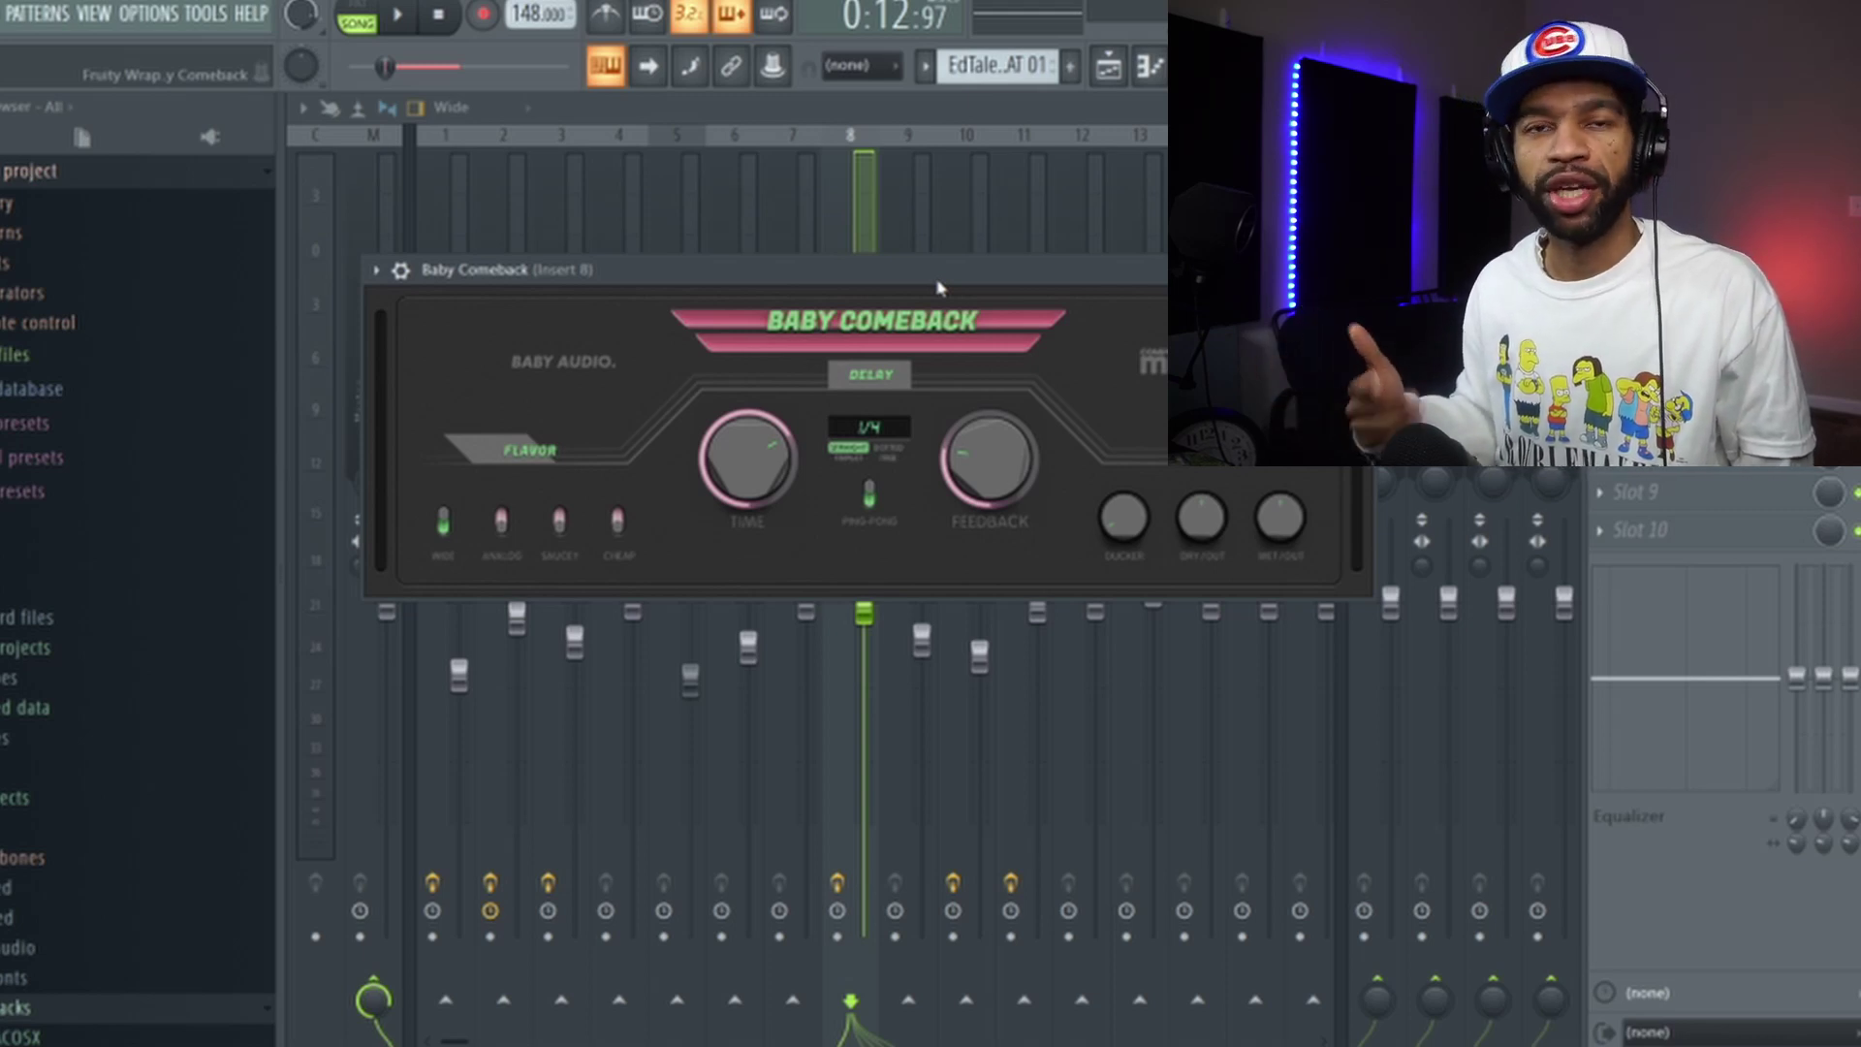
{"action": "left_click", "coordinate": [845, 185]}
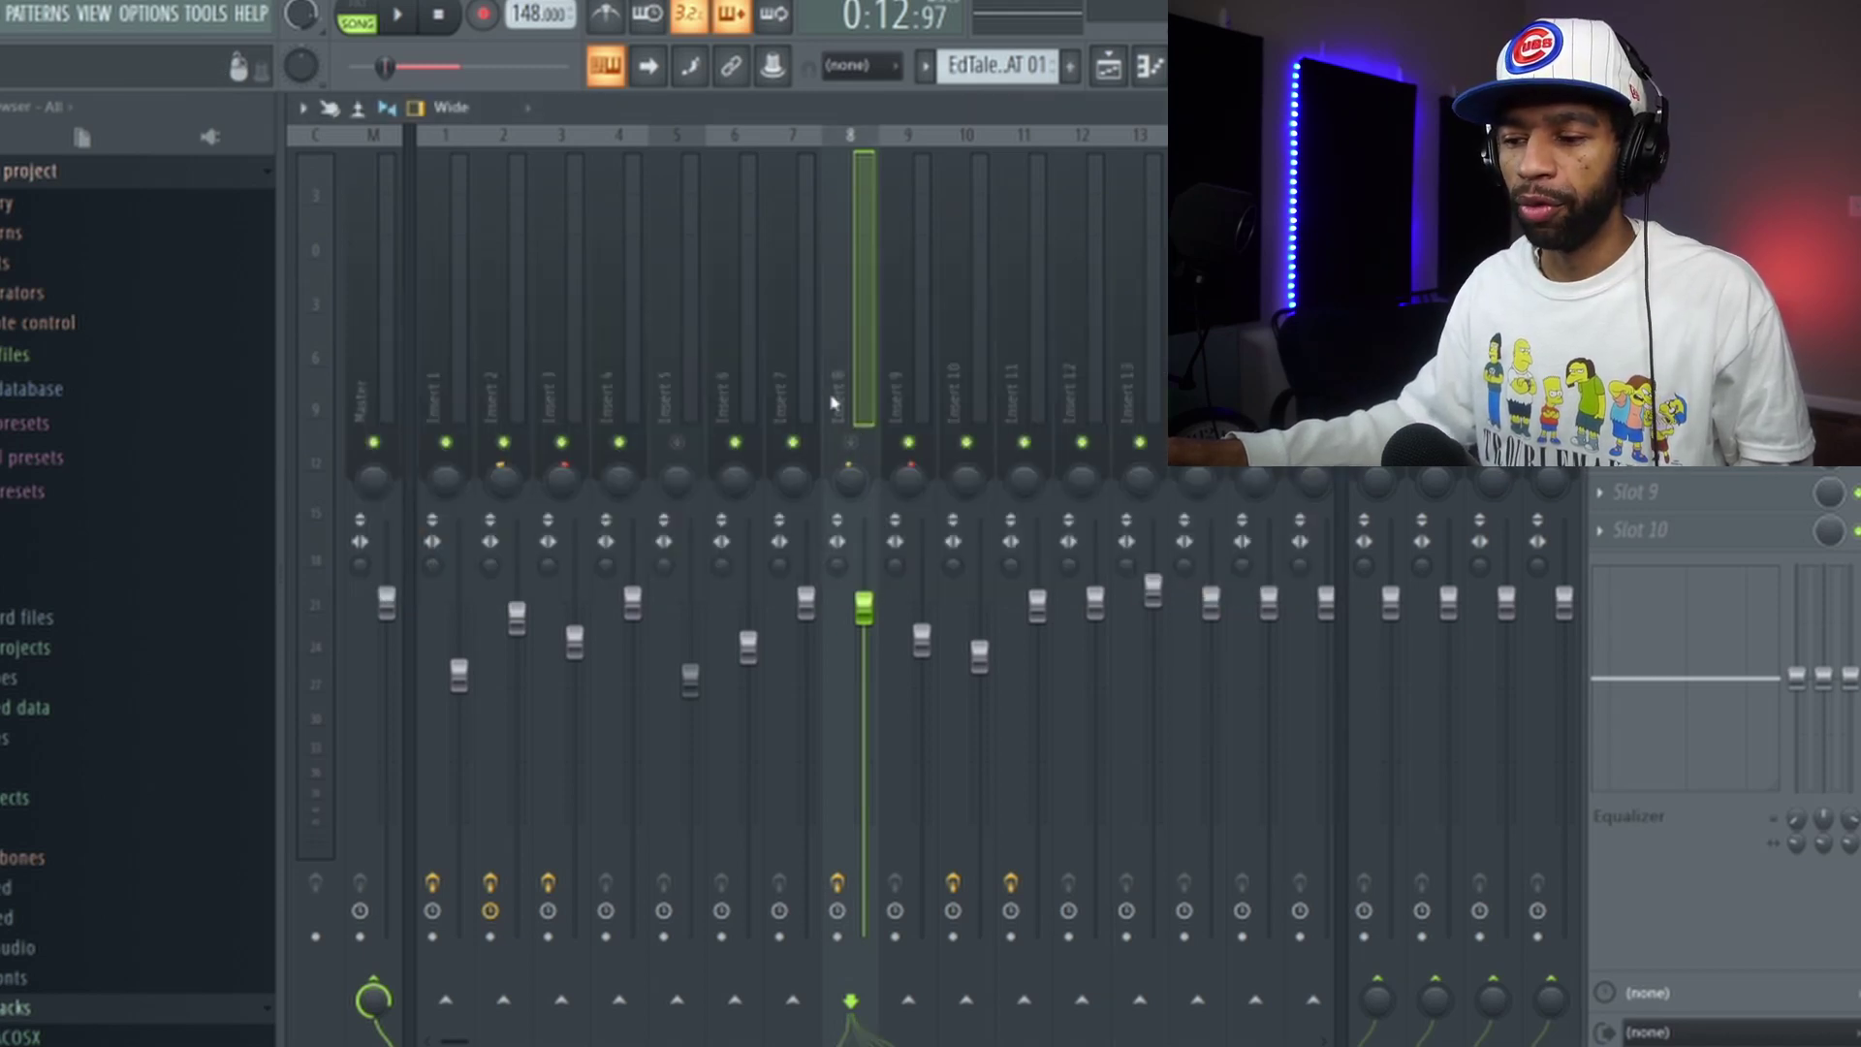
Step: Unmute Insert 8 and play the beat twice to listen to the track in the mix
{"action": "left_click", "coordinate": [851, 442]}
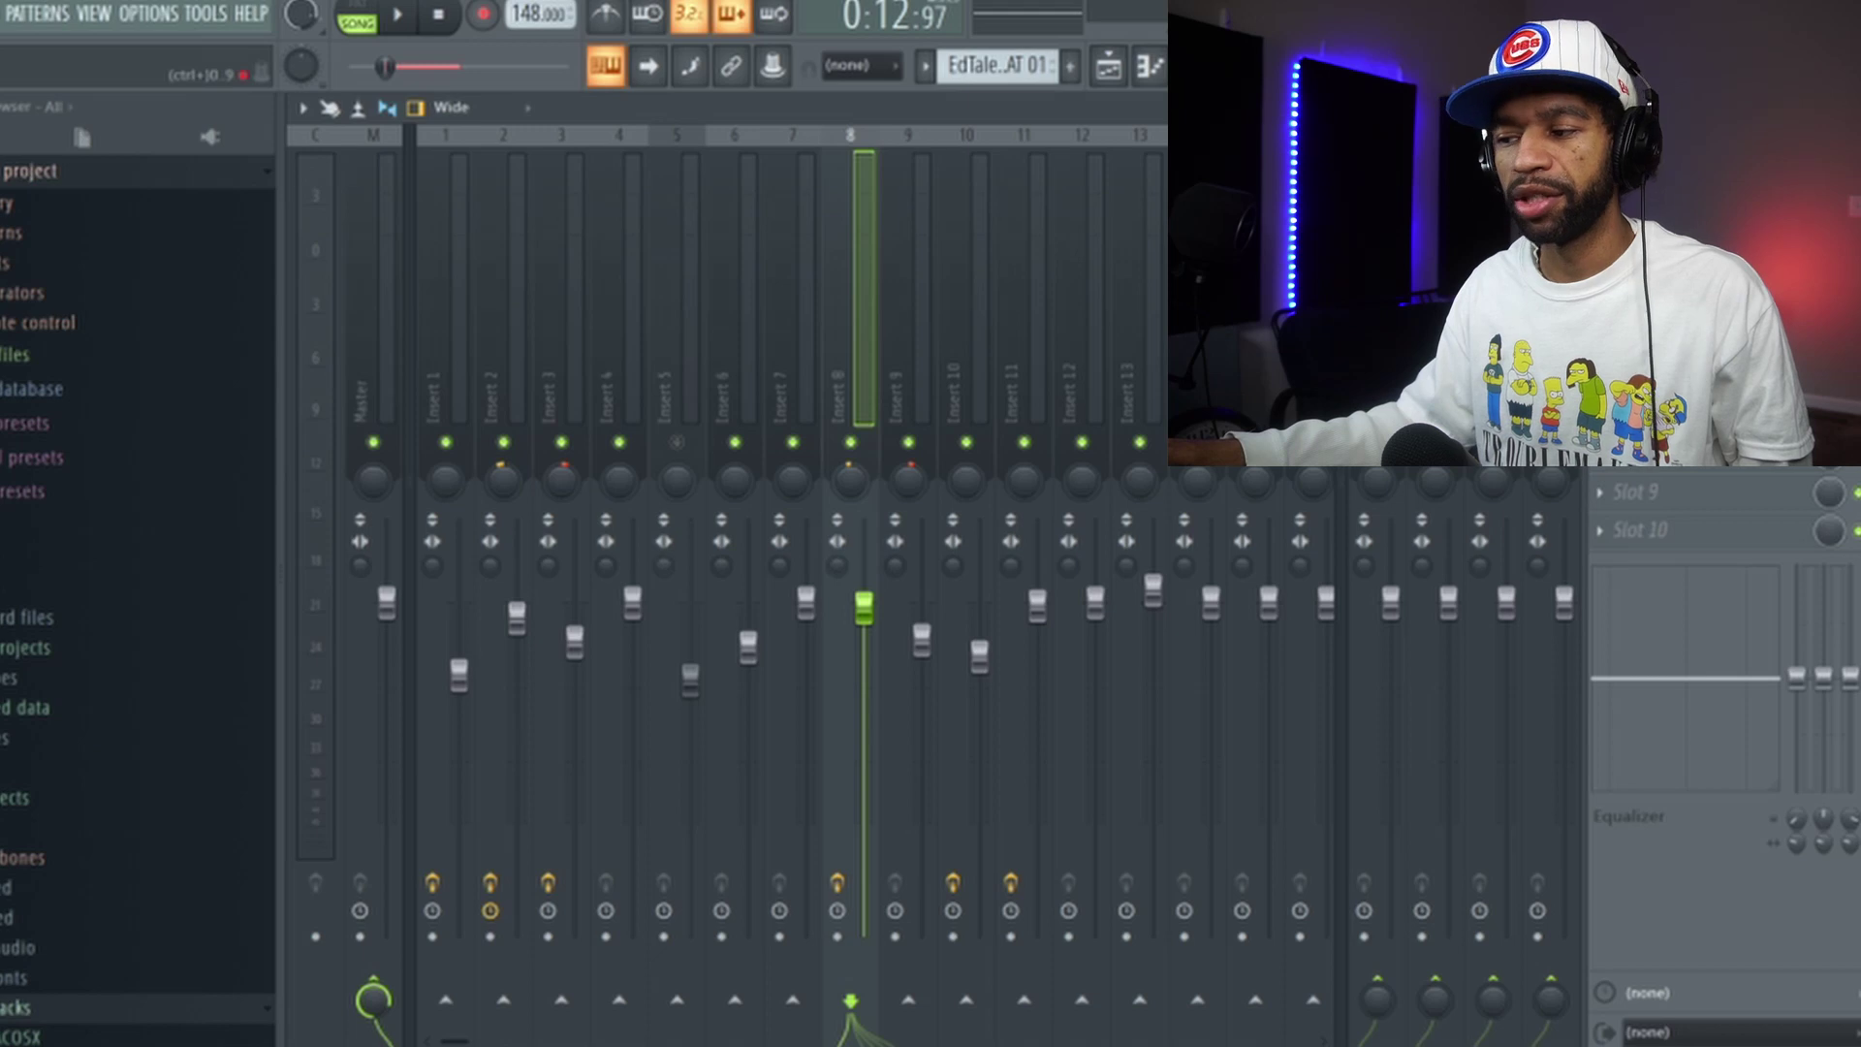
{"action": "left_click", "coordinate": [406, 20]}
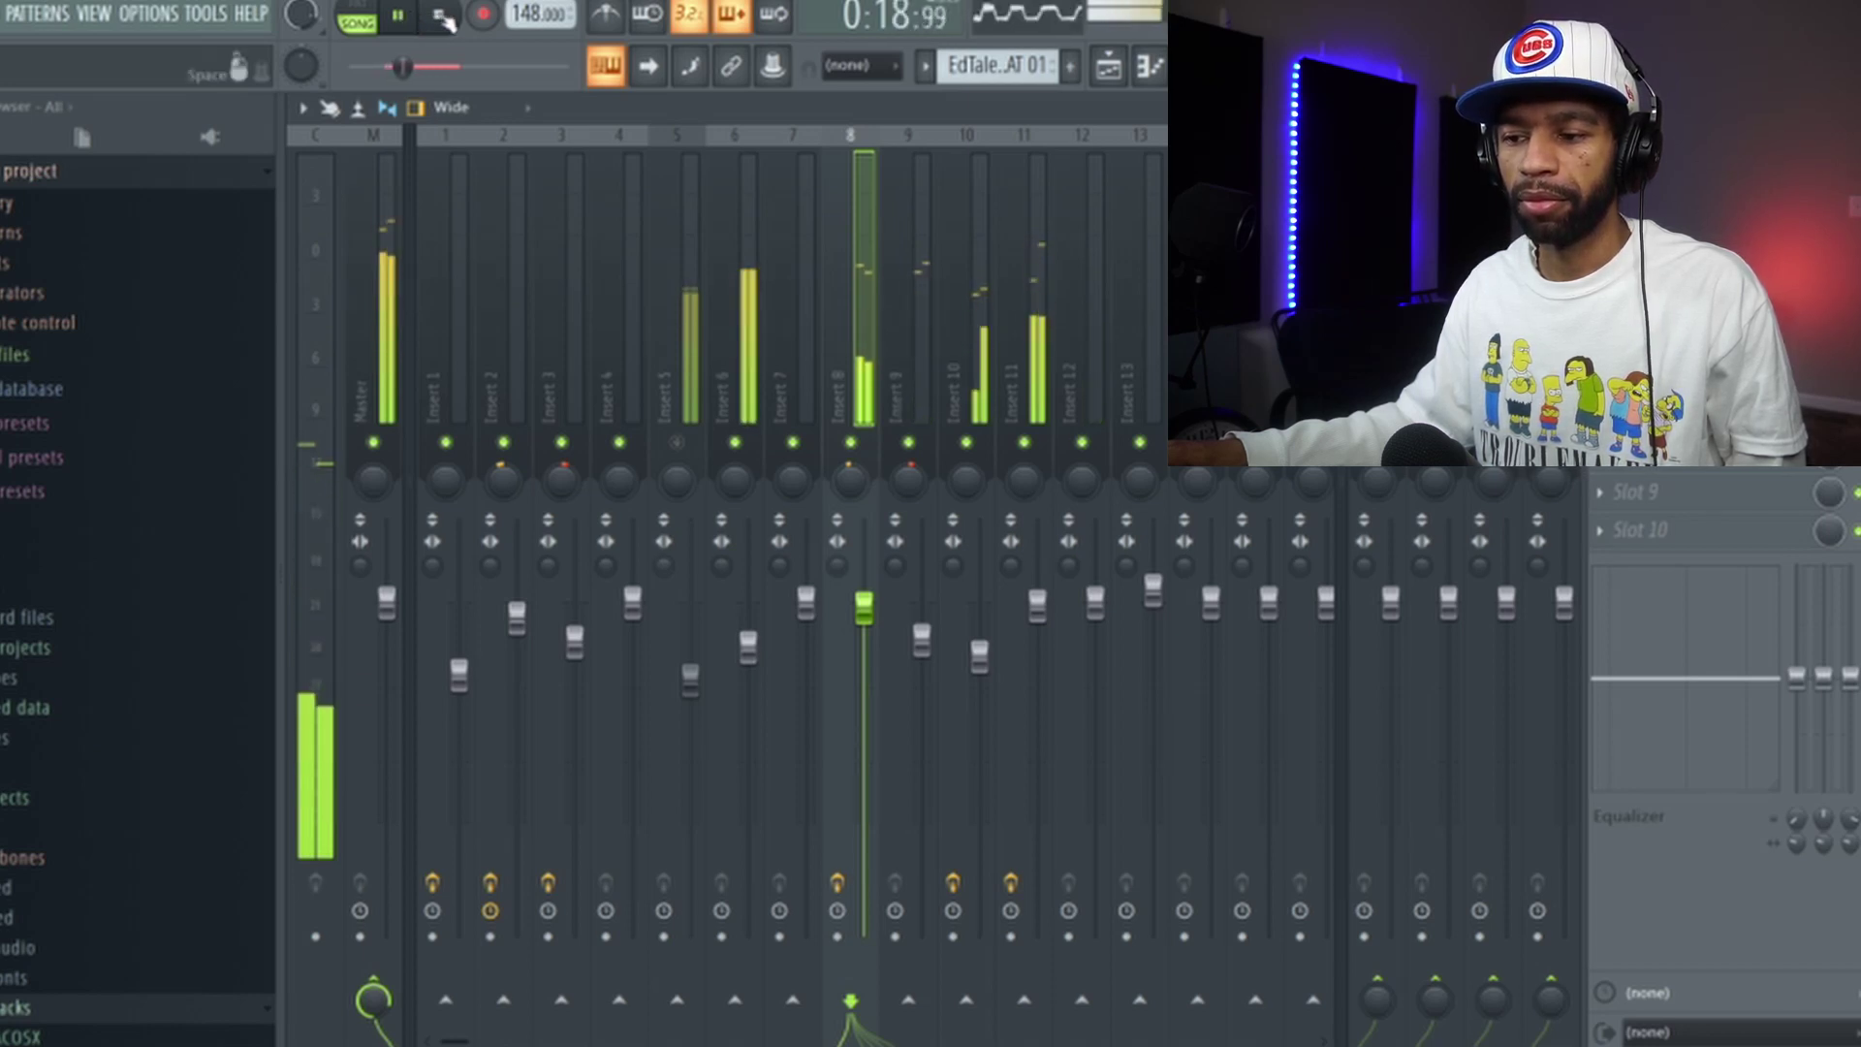
{"action": "left_click", "coordinate": [443, 20]}
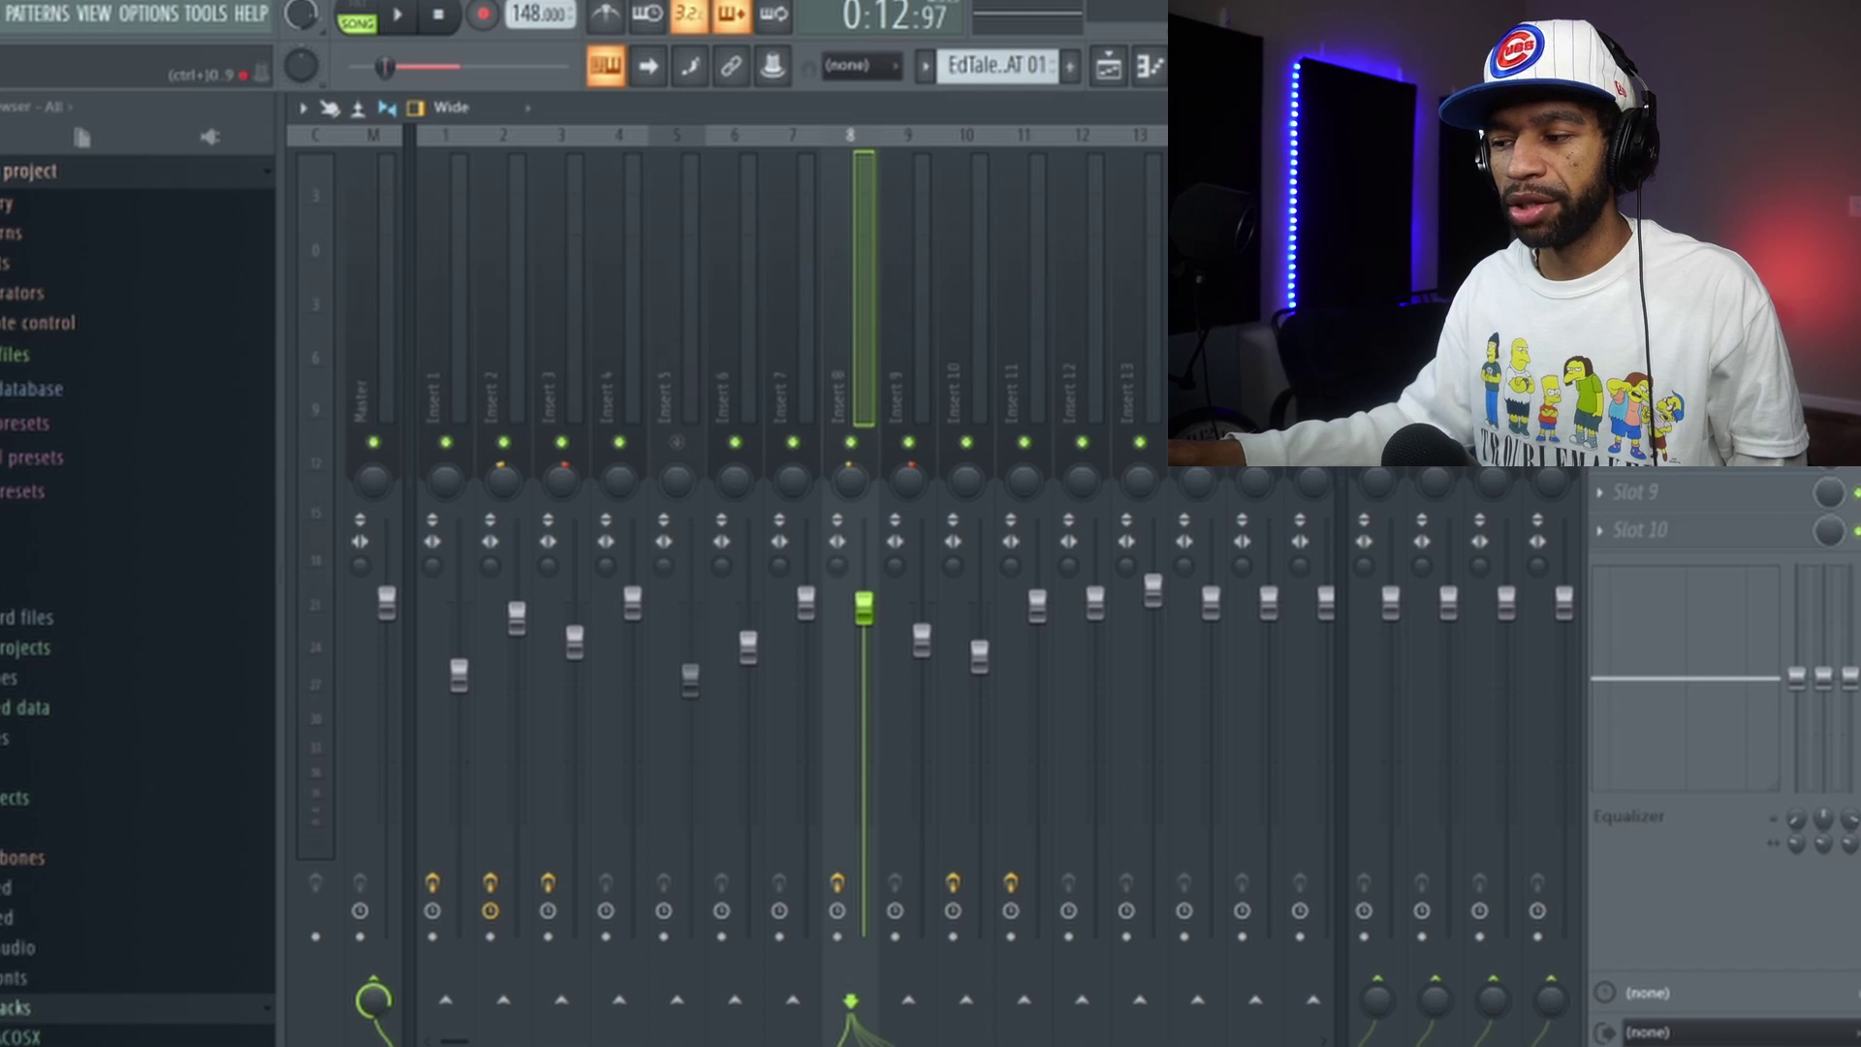
{"action": "left_click", "coordinate": [401, 18]}
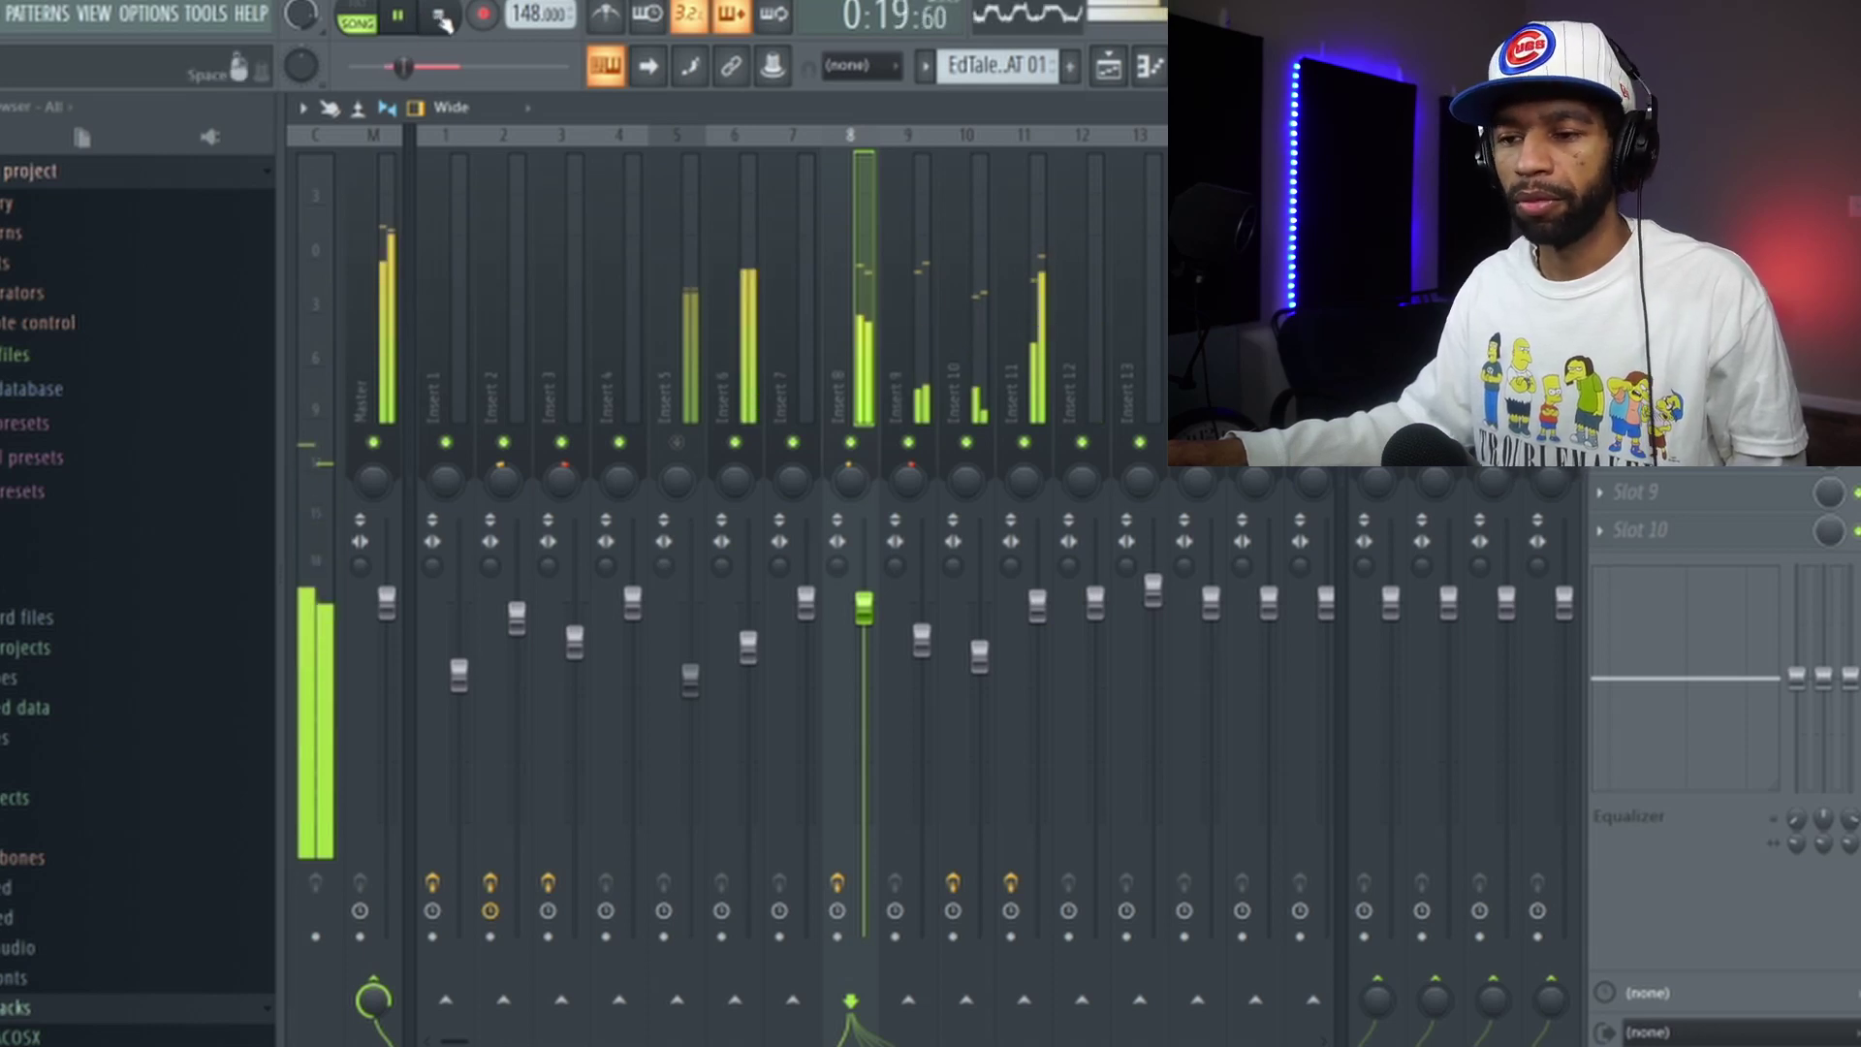
{"action": "key", "text": "space"}
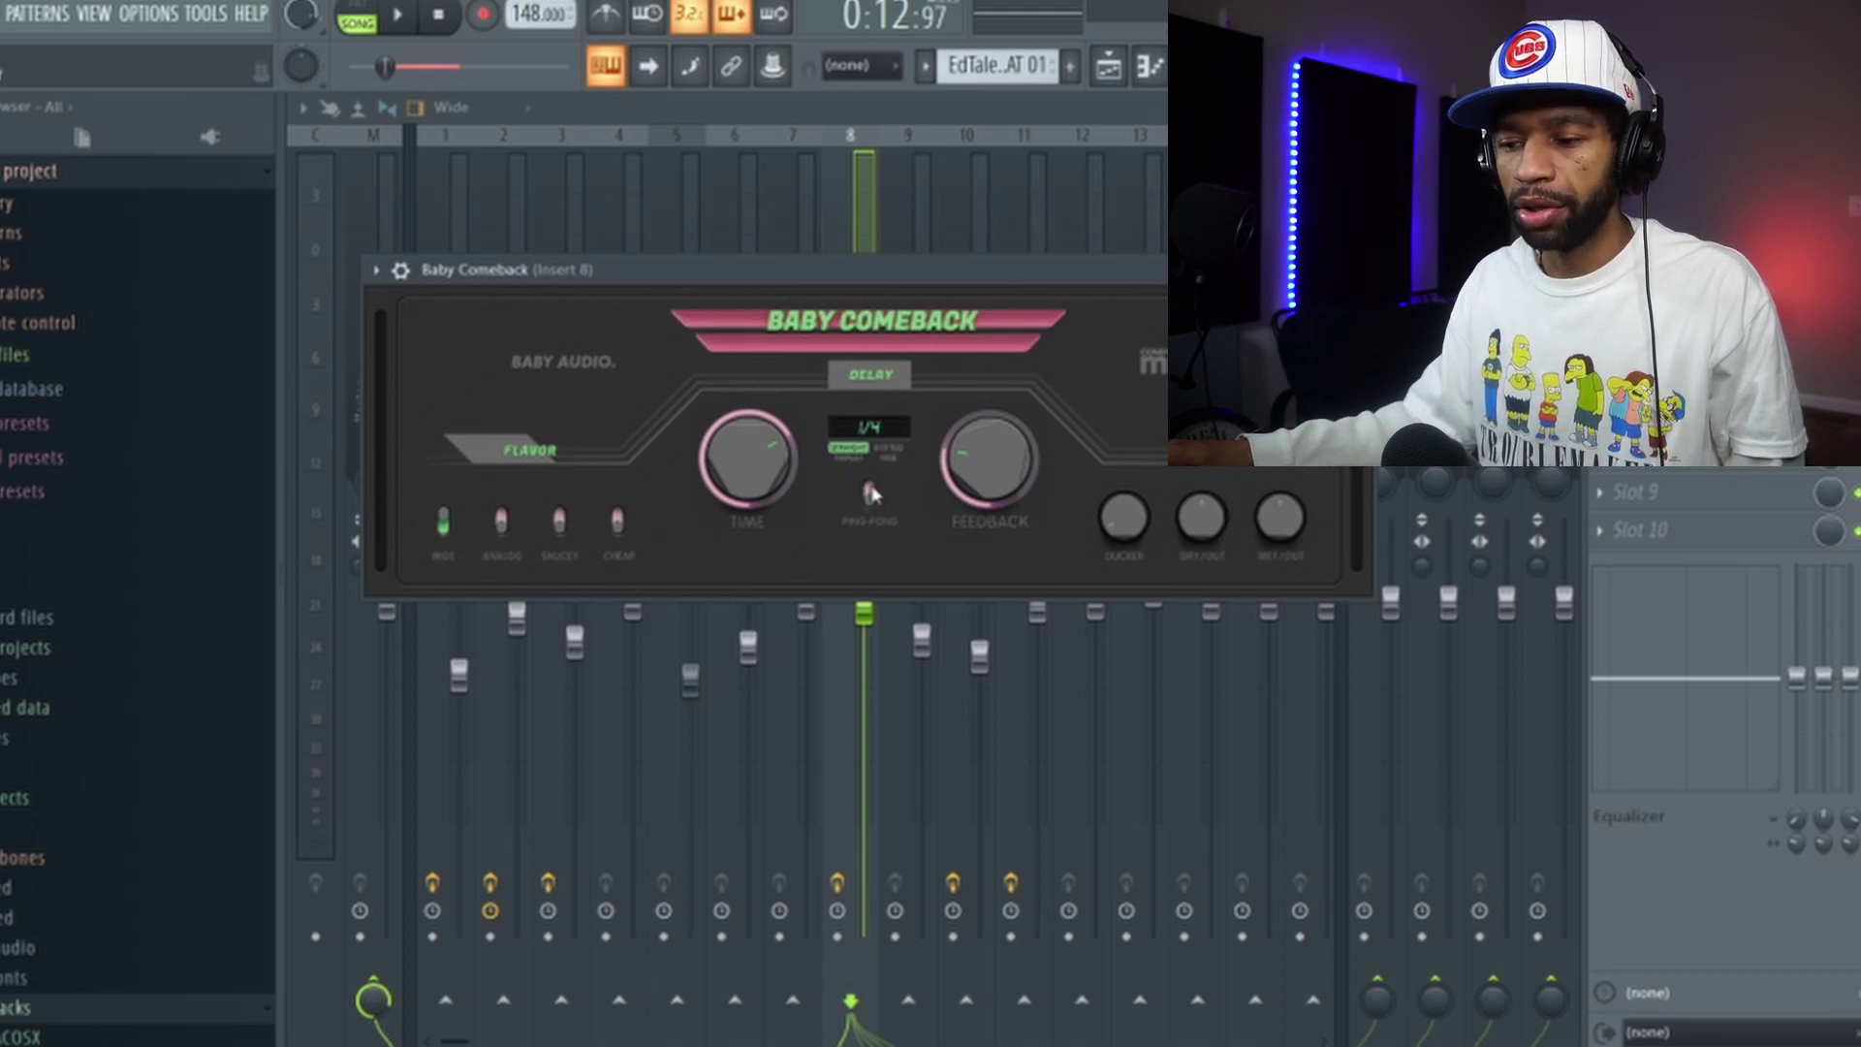
Step: Turn on Ping-Pong in the Baby Comeback delay on Insert 8 and close the plugin
{"action": "left_click", "coordinate": [870, 495]}
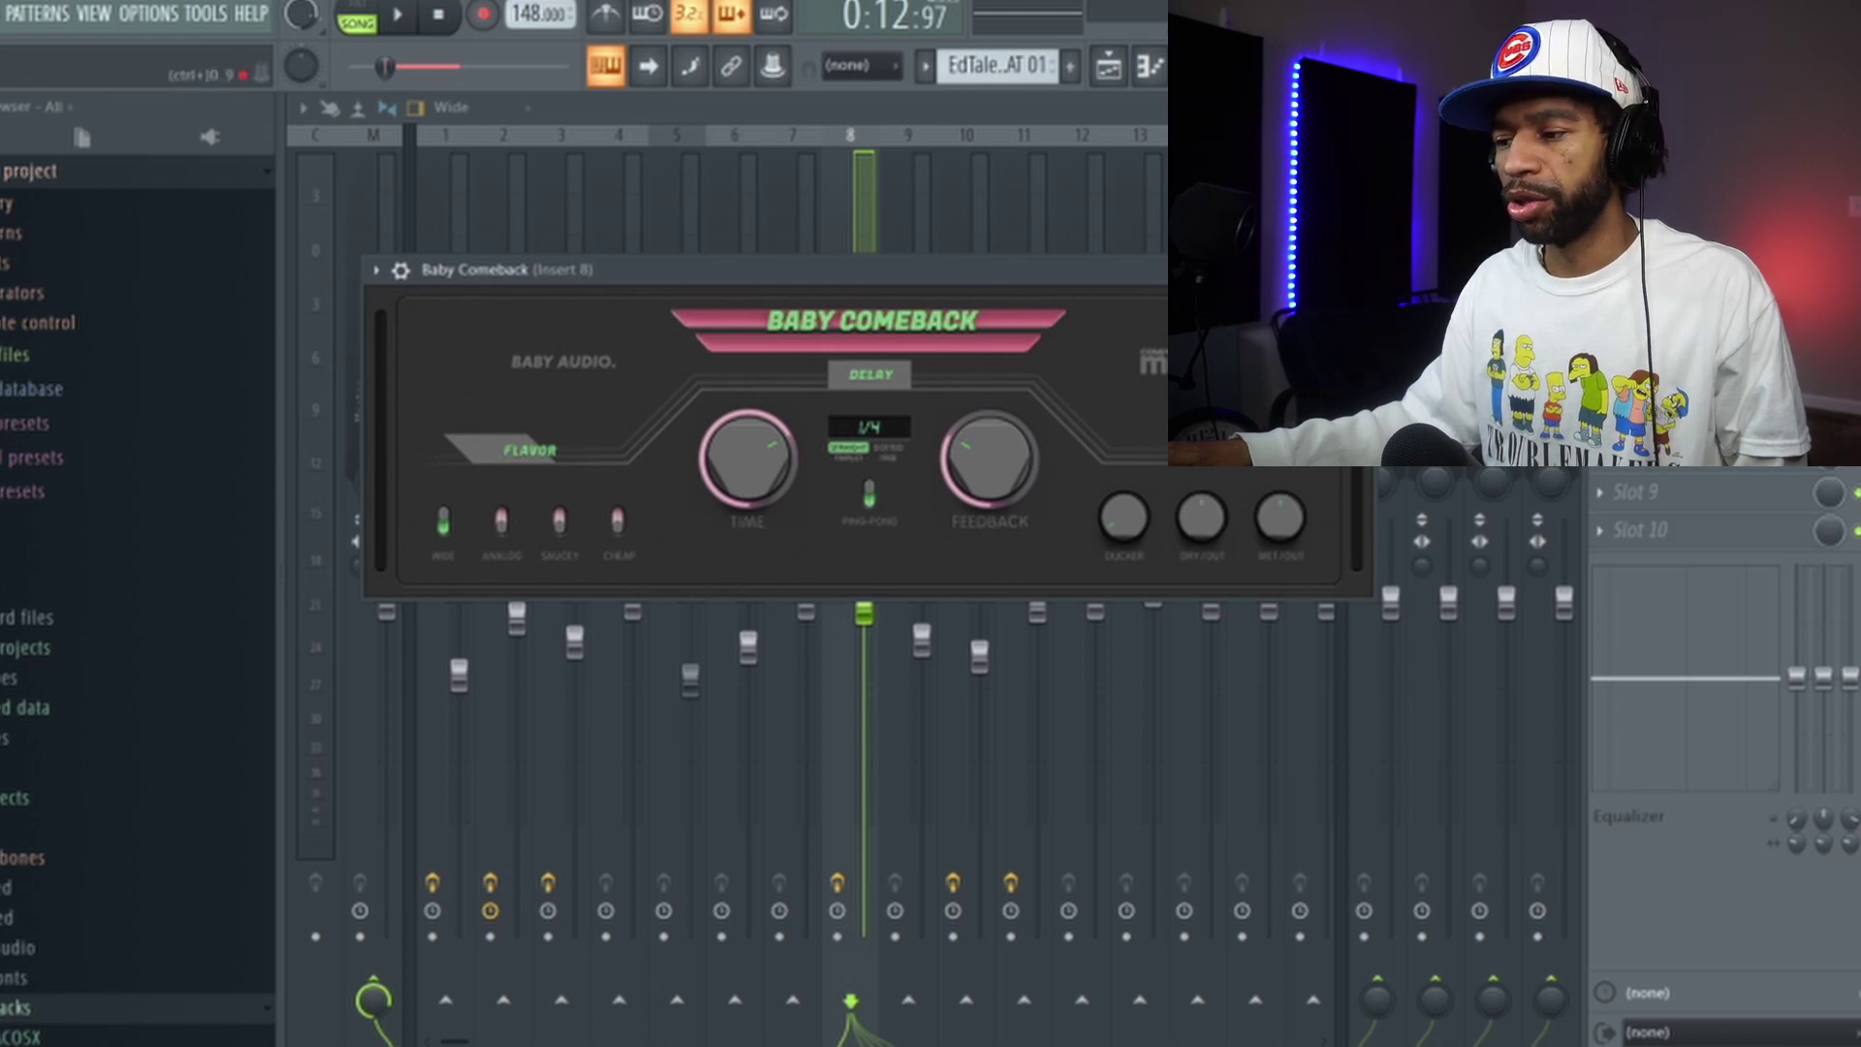
{"action": "key", "text": "Escape"}
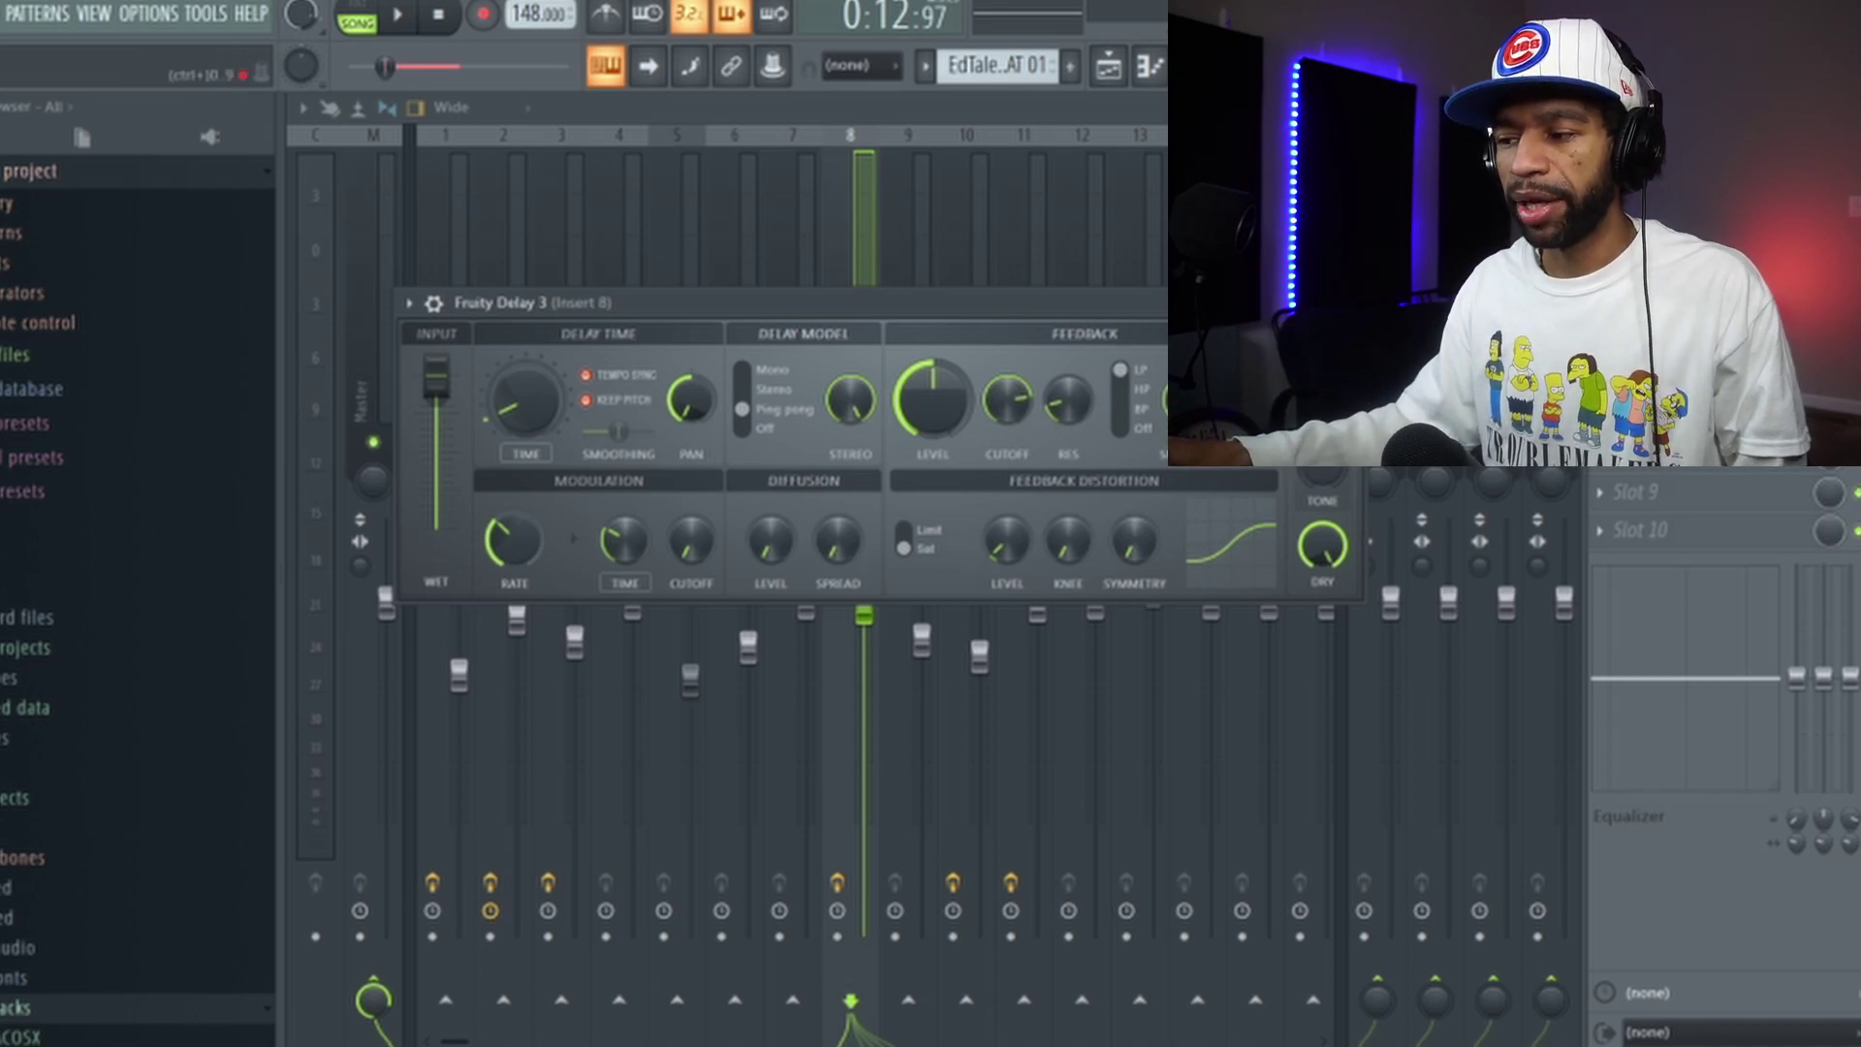
Step: Audition the Fruity Delay 3 effect on Insert 8 during playback and look over its preset list
{"action": "key", "text": "Escape"}
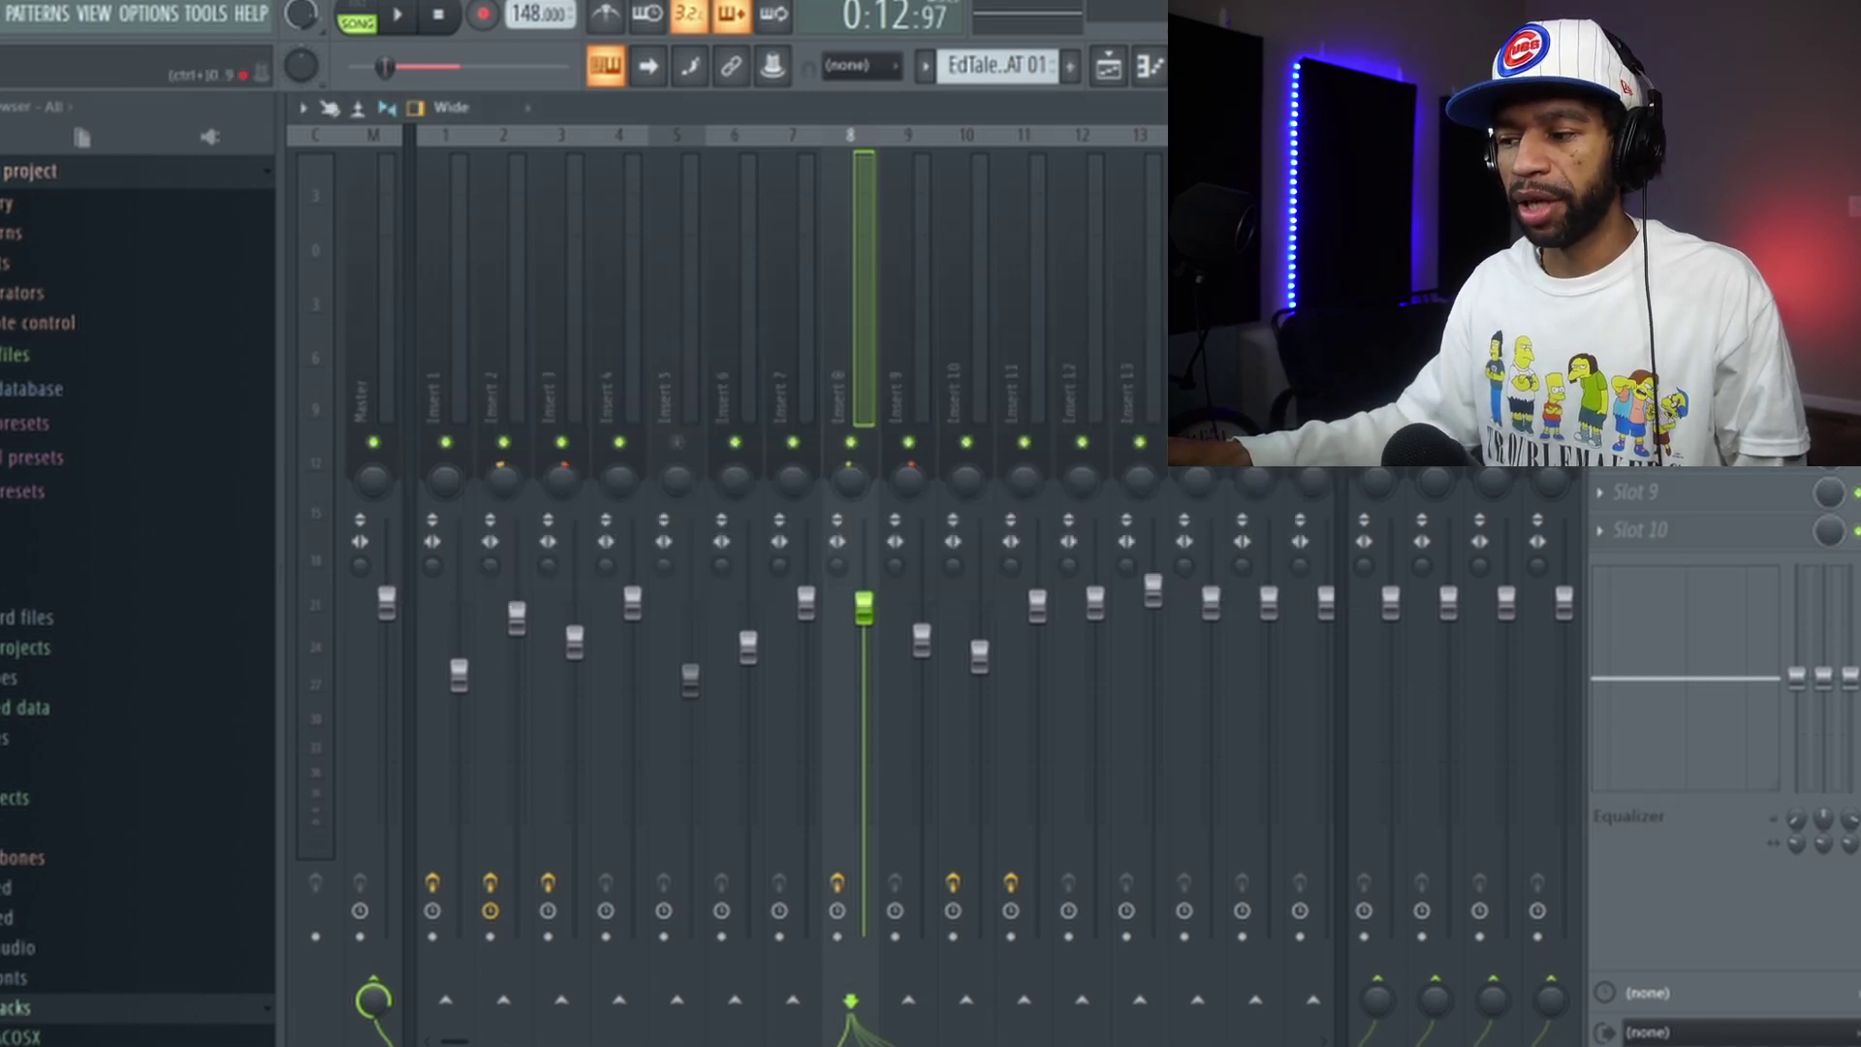
{"action": "left_click", "coordinate": [400, 18]}
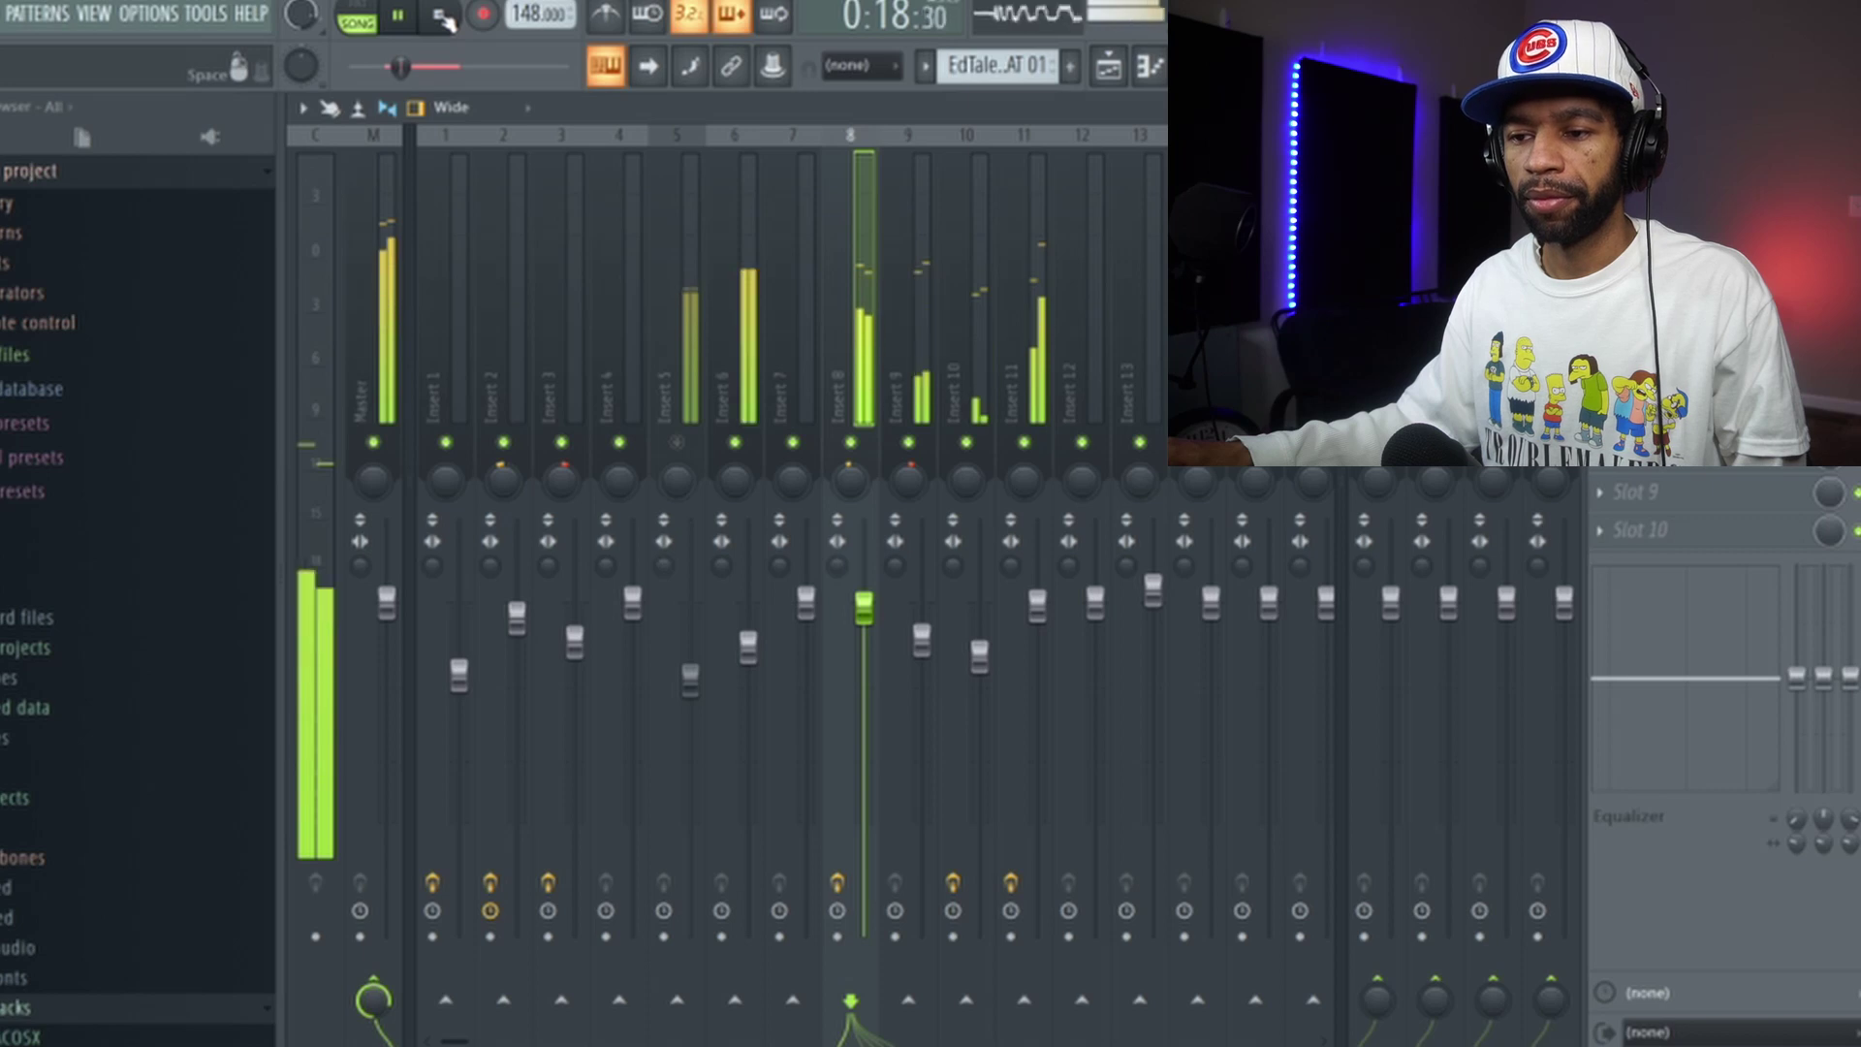
{"action": "left_click", "coordinate": [438, 14]}
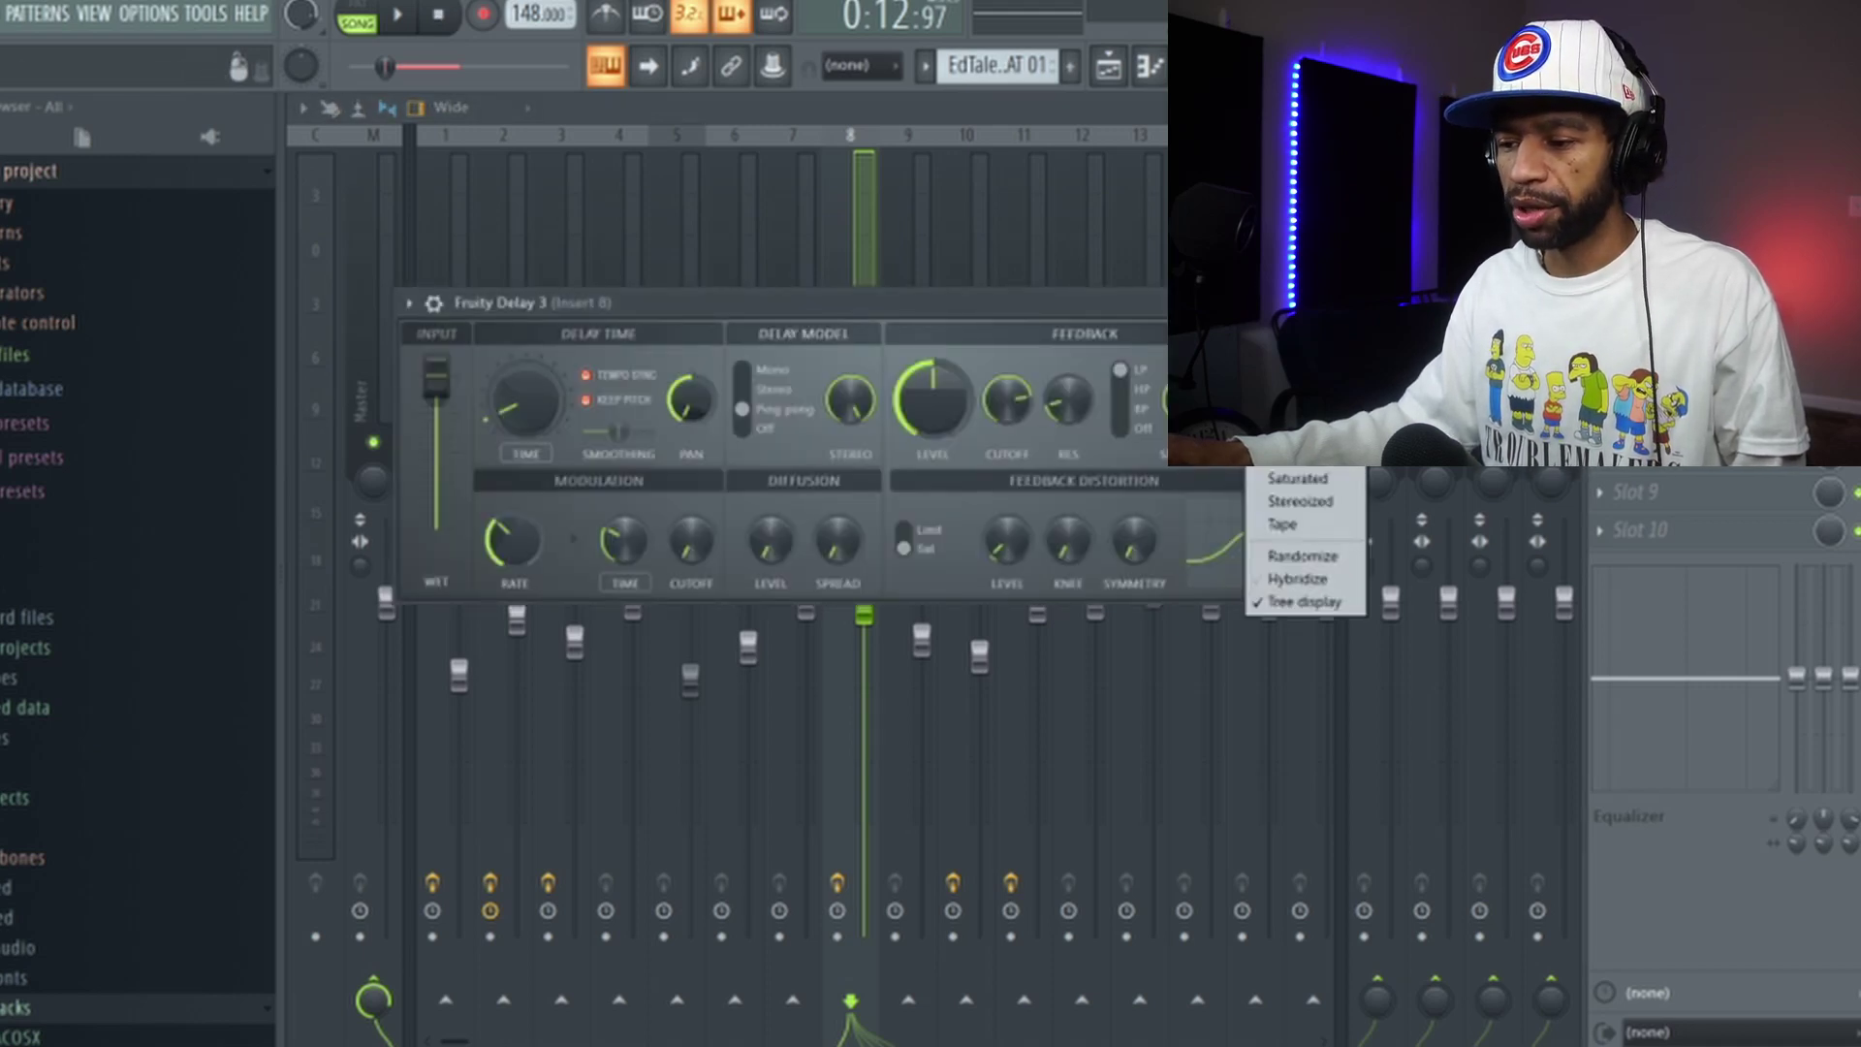
{"action": "key", "text": "Escape"}
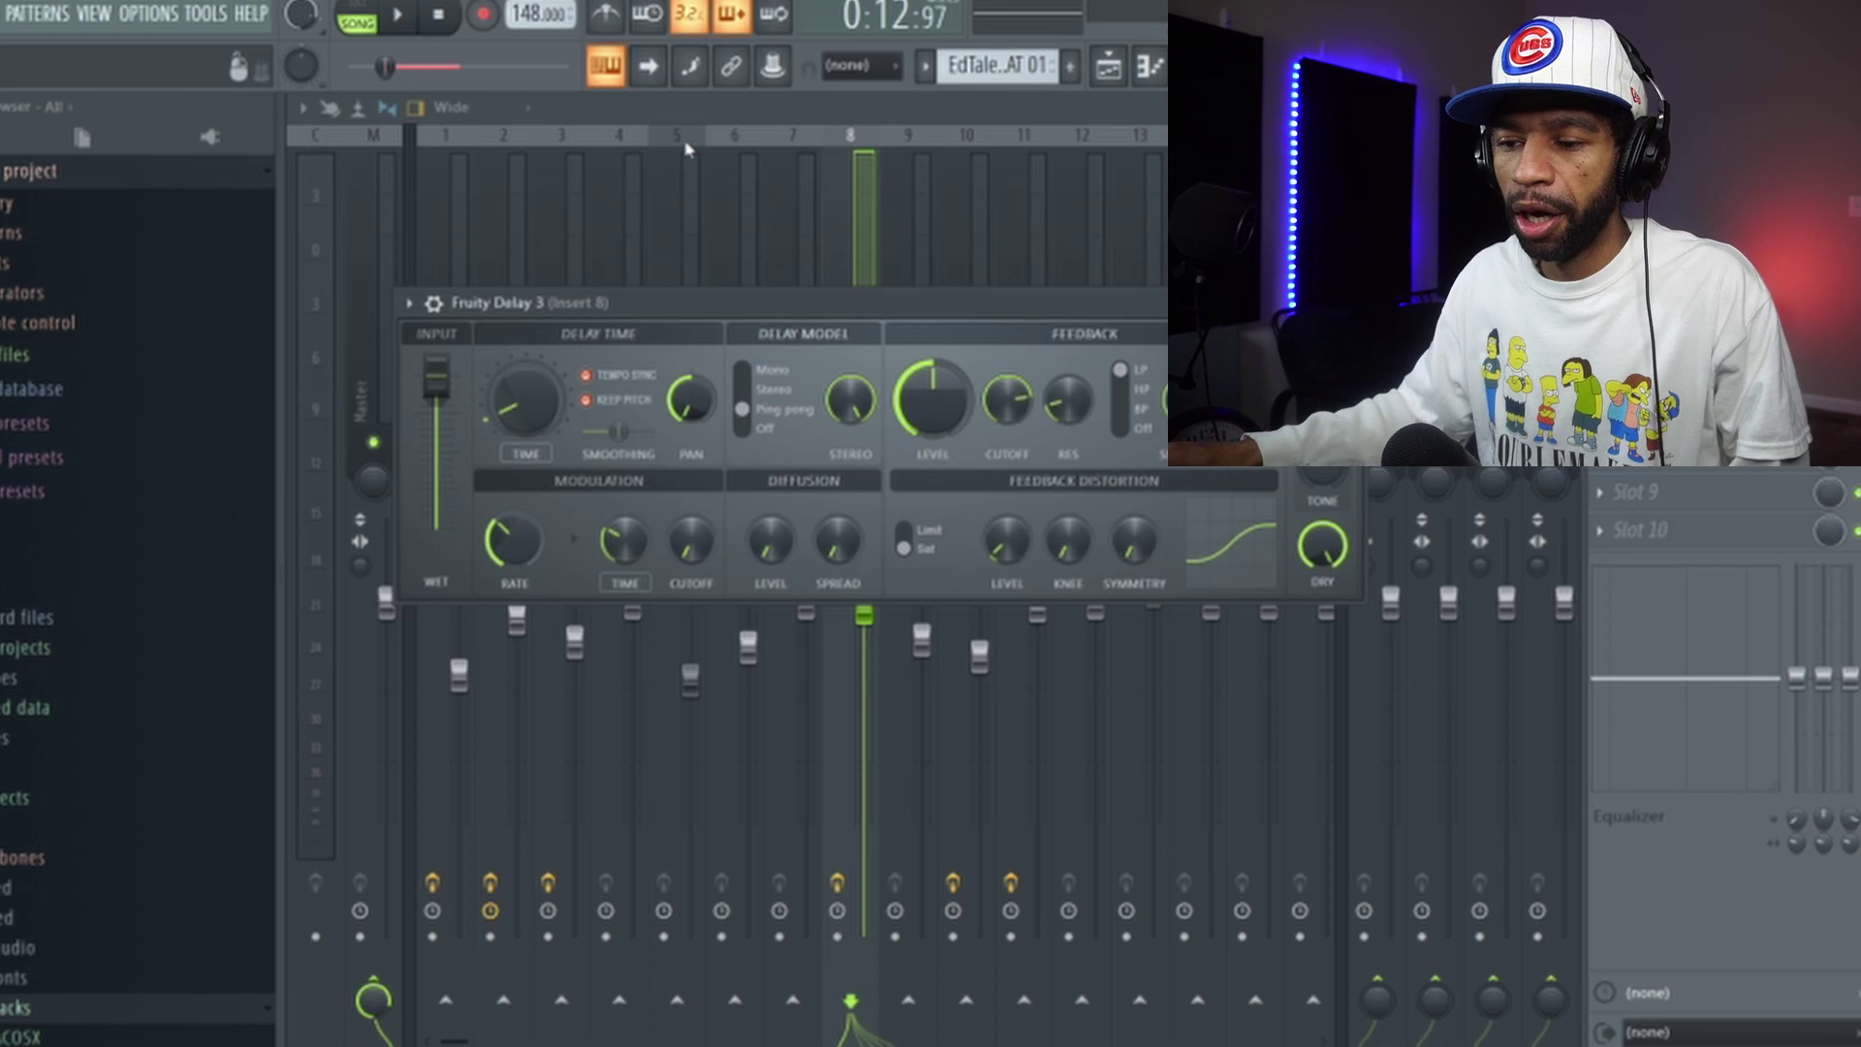
{"action": "left_click", "coordinate": [400, 17]}
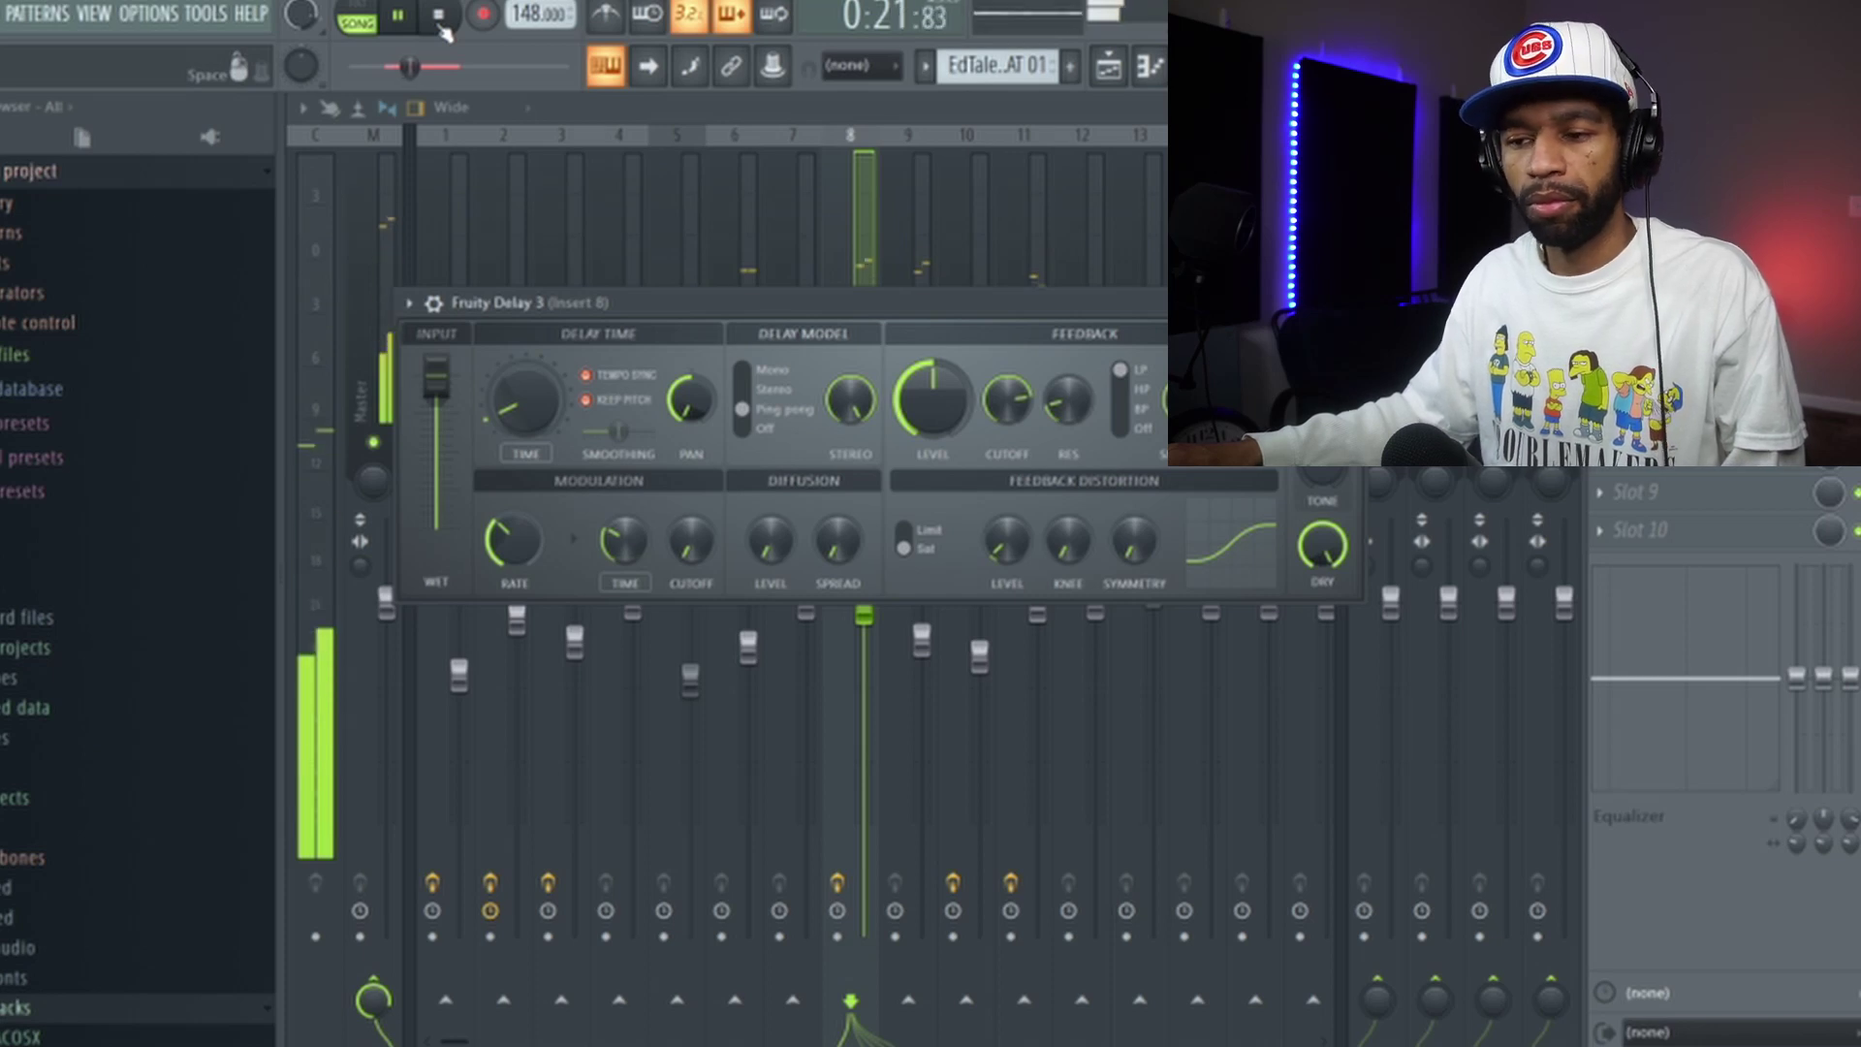
{"action": "left_click", "coordinate": [445, 25]}
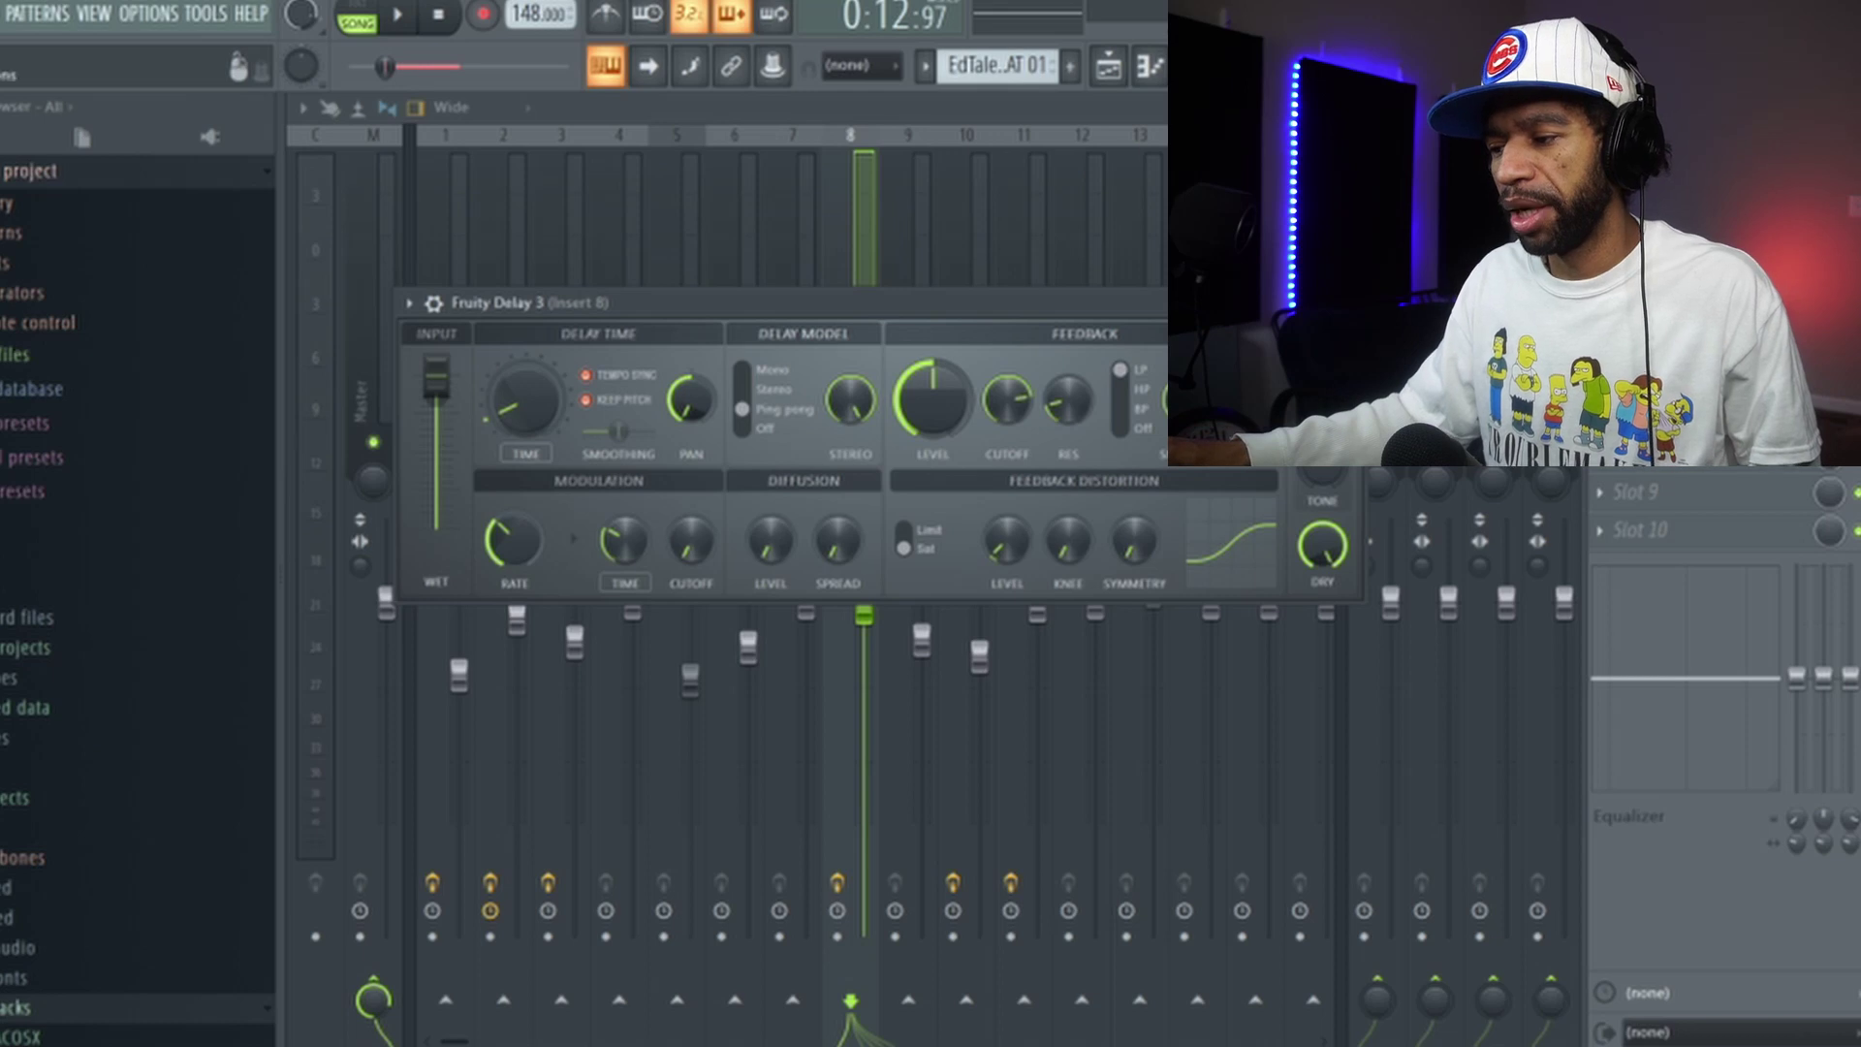
{"action": "key", "text": "Escape"}
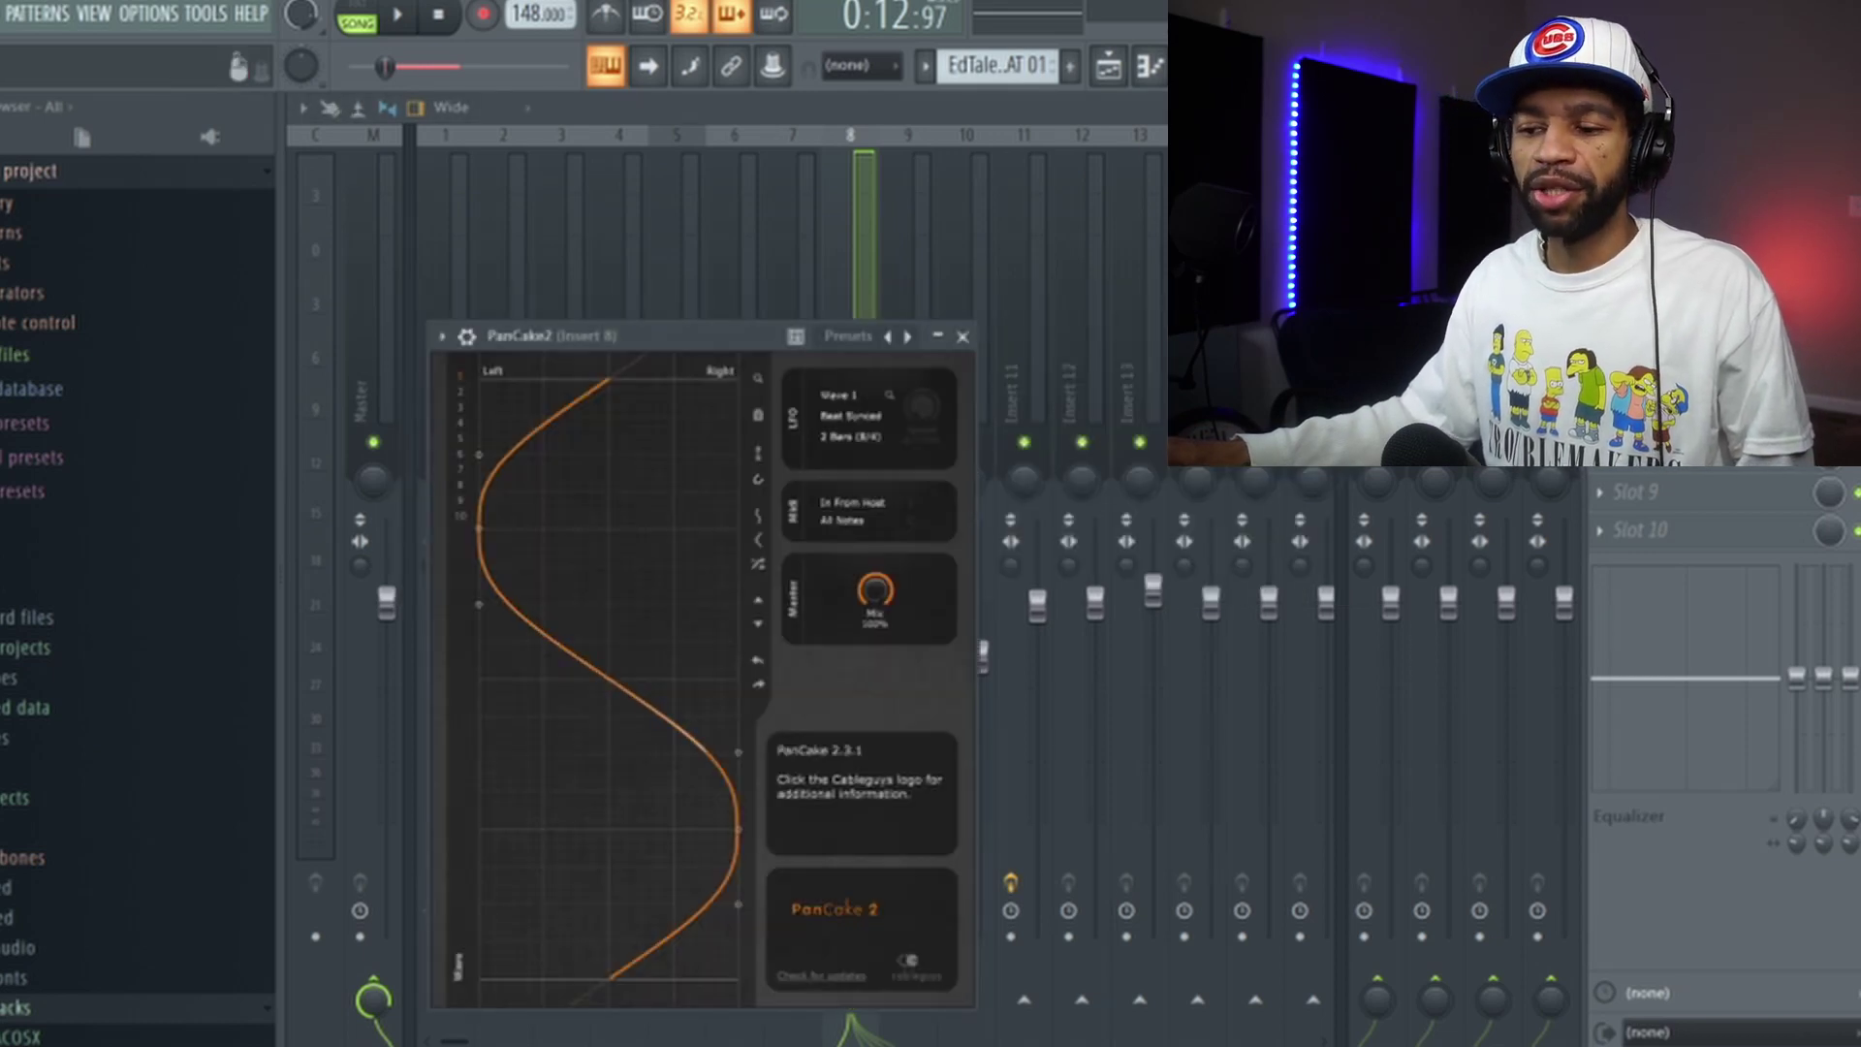
Step: Move the PanCake2 window up, play the track through it and look over its preset list
{"action": "left_click_drag", "start_coordinate": [635, 343], "coordinate": [655, 134]}
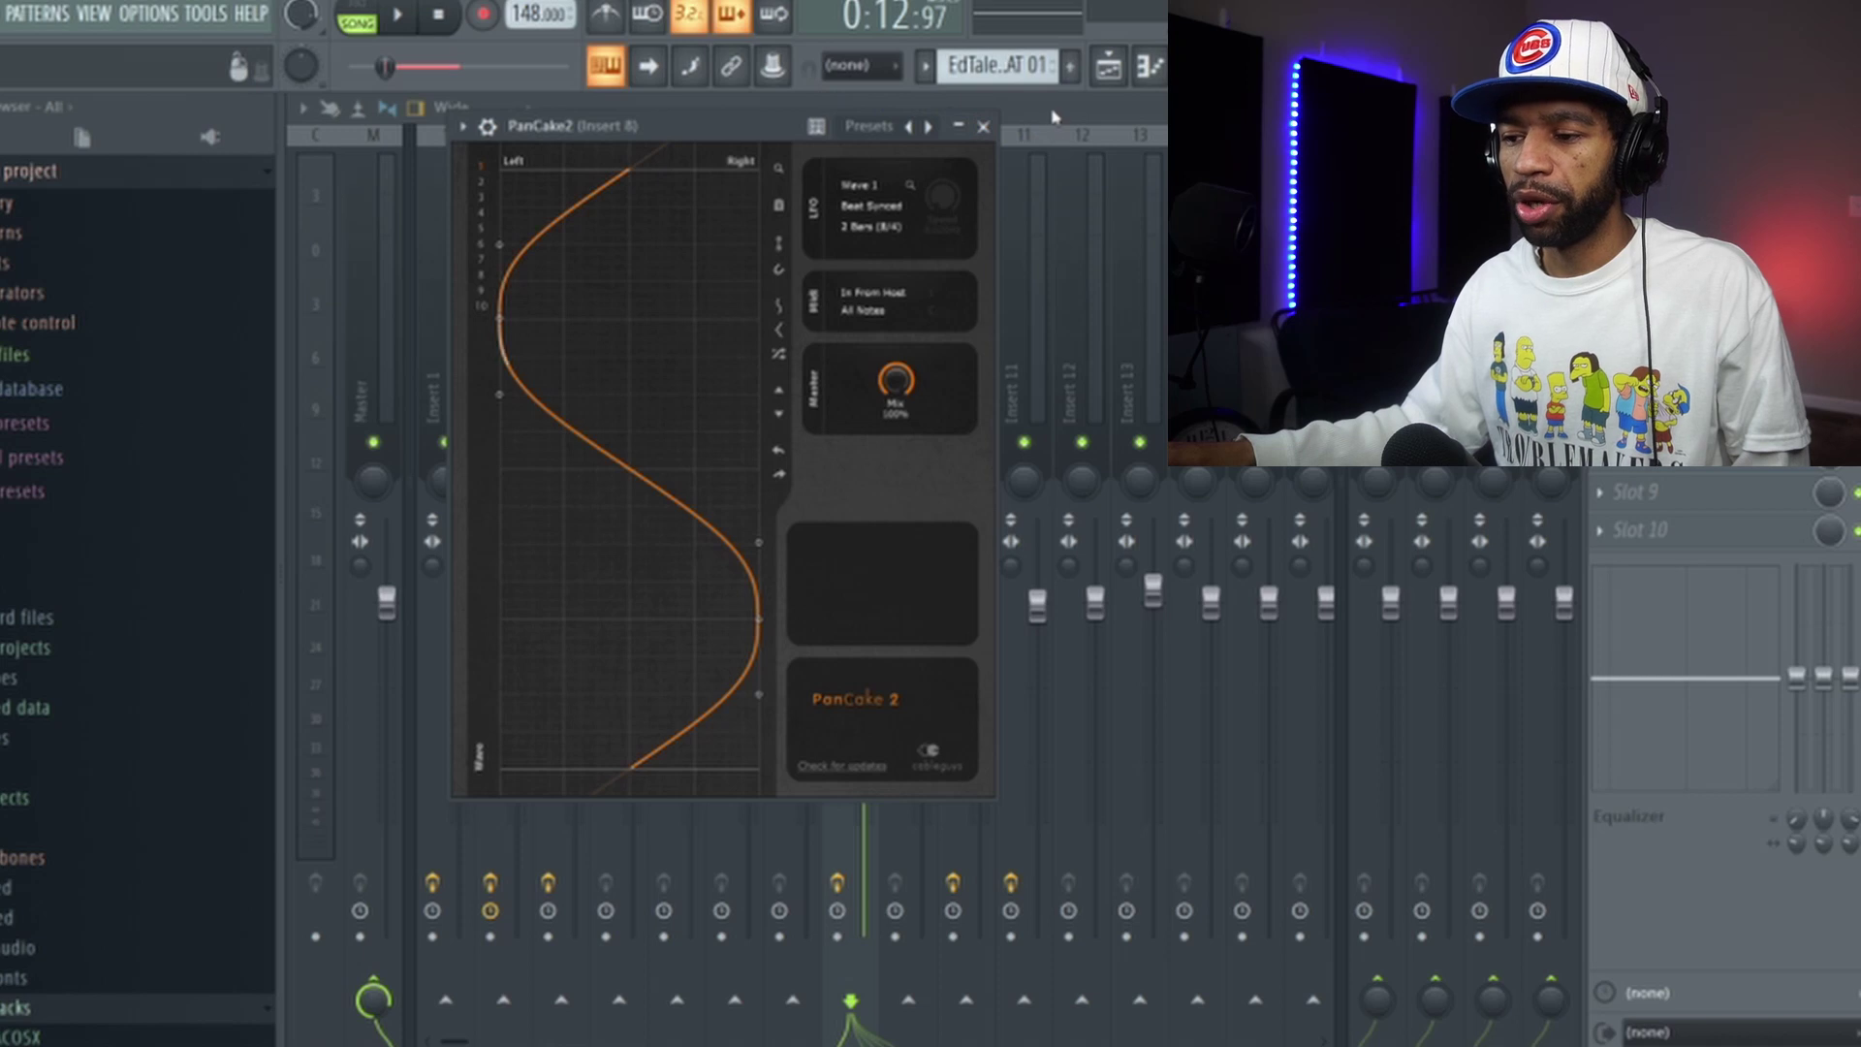
{"action": "left_click", "coordinate": [983, 126]}
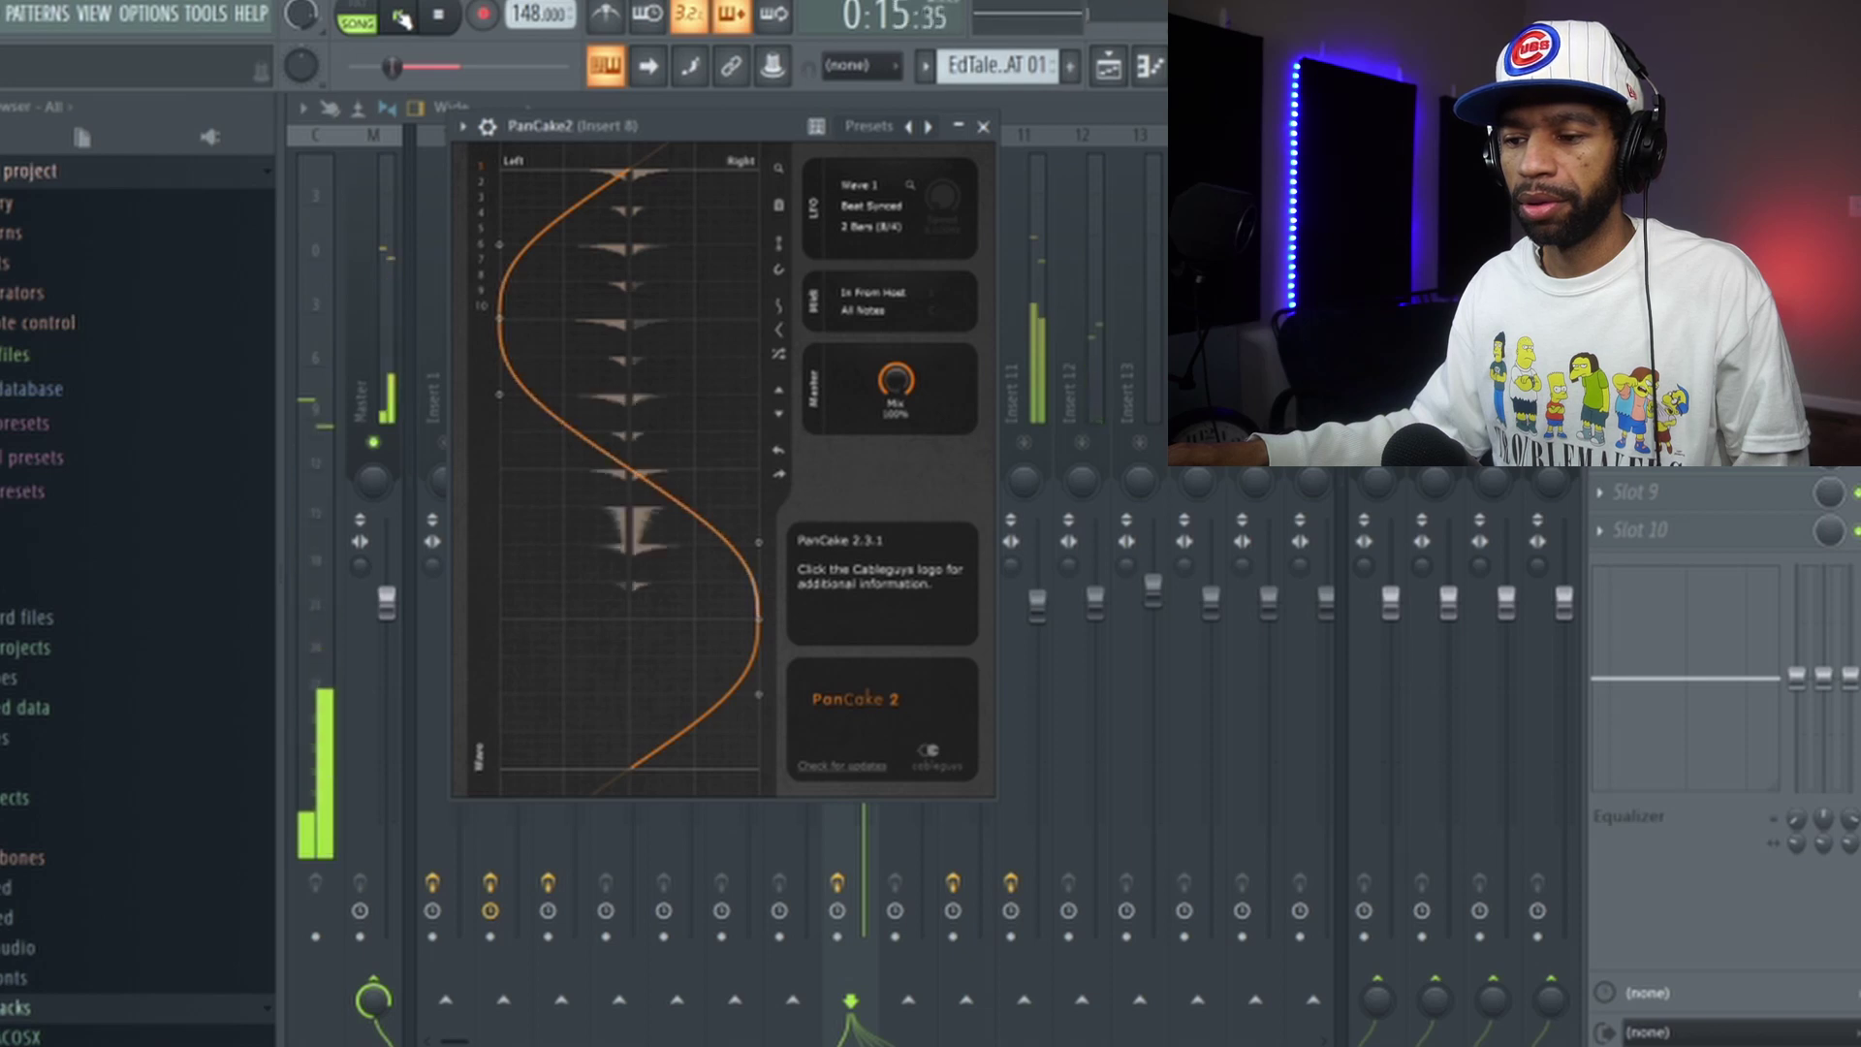
{"action": "left_click", "coordinate": [439, 15]}
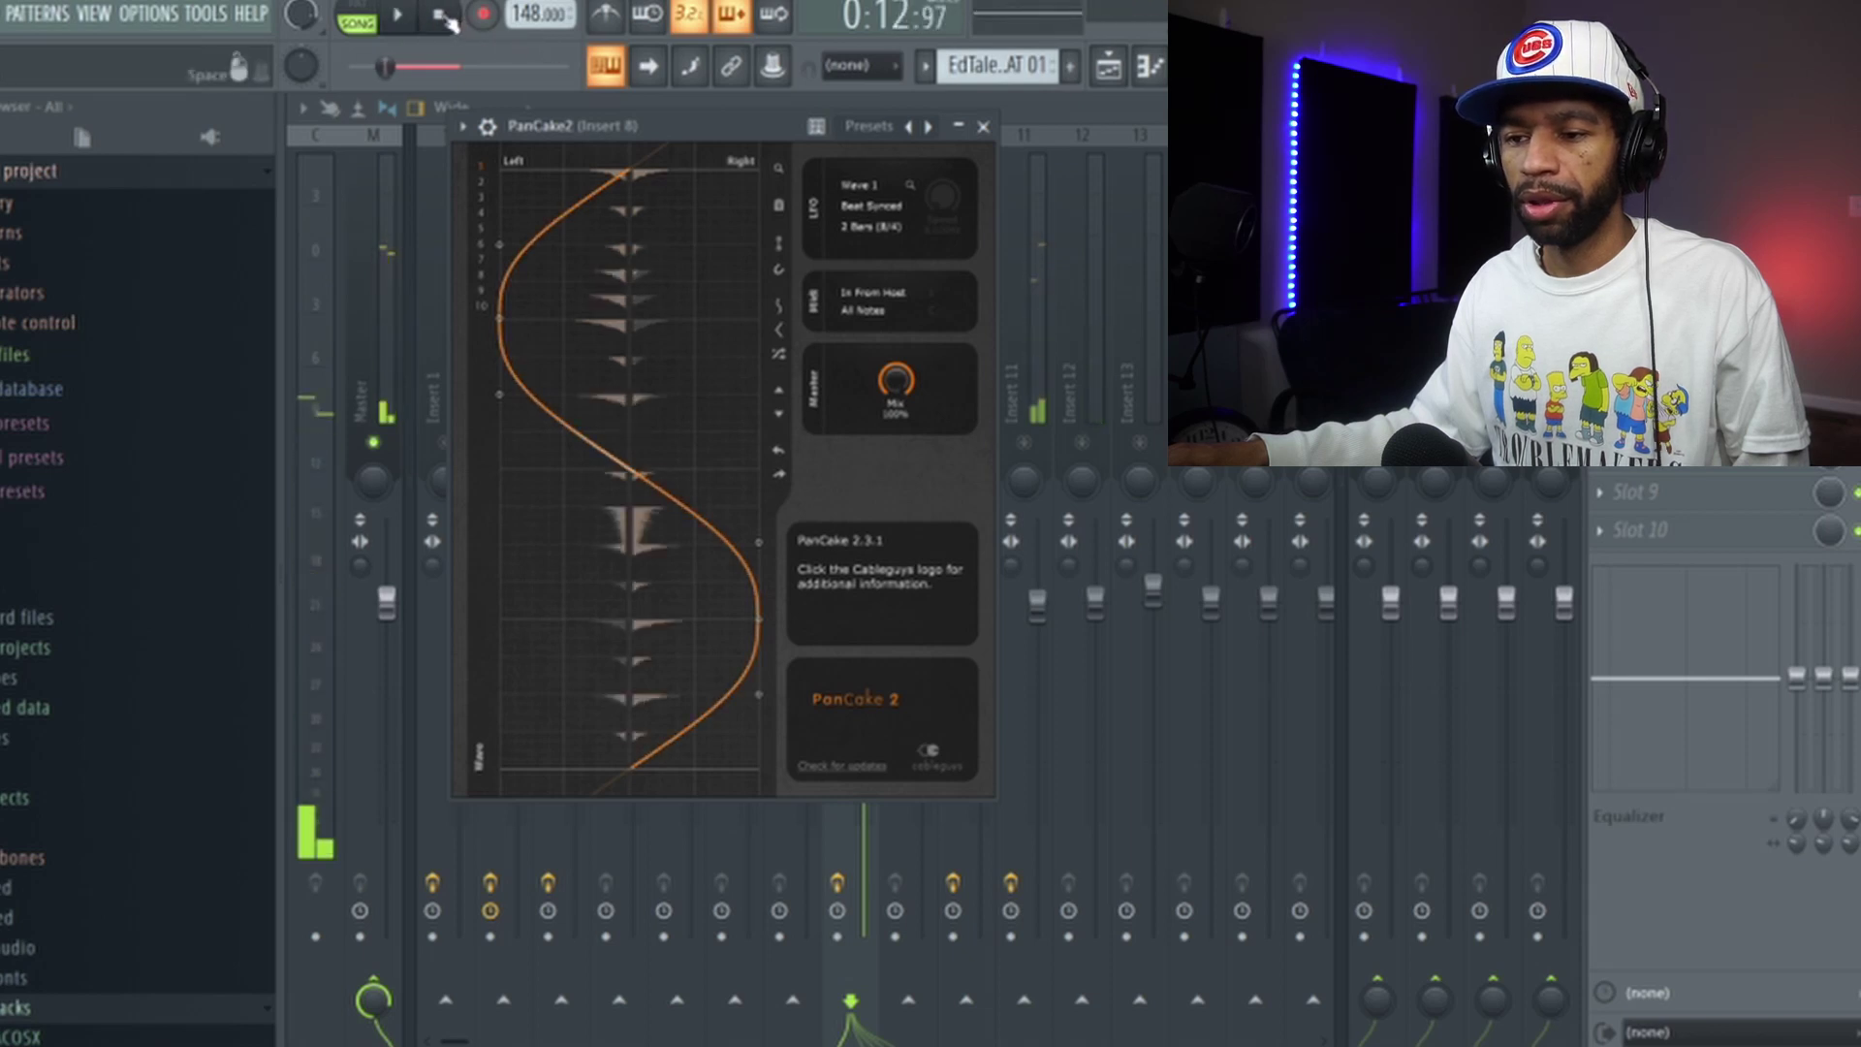
{"action": "left_click", "coordinate": [872, 128]}
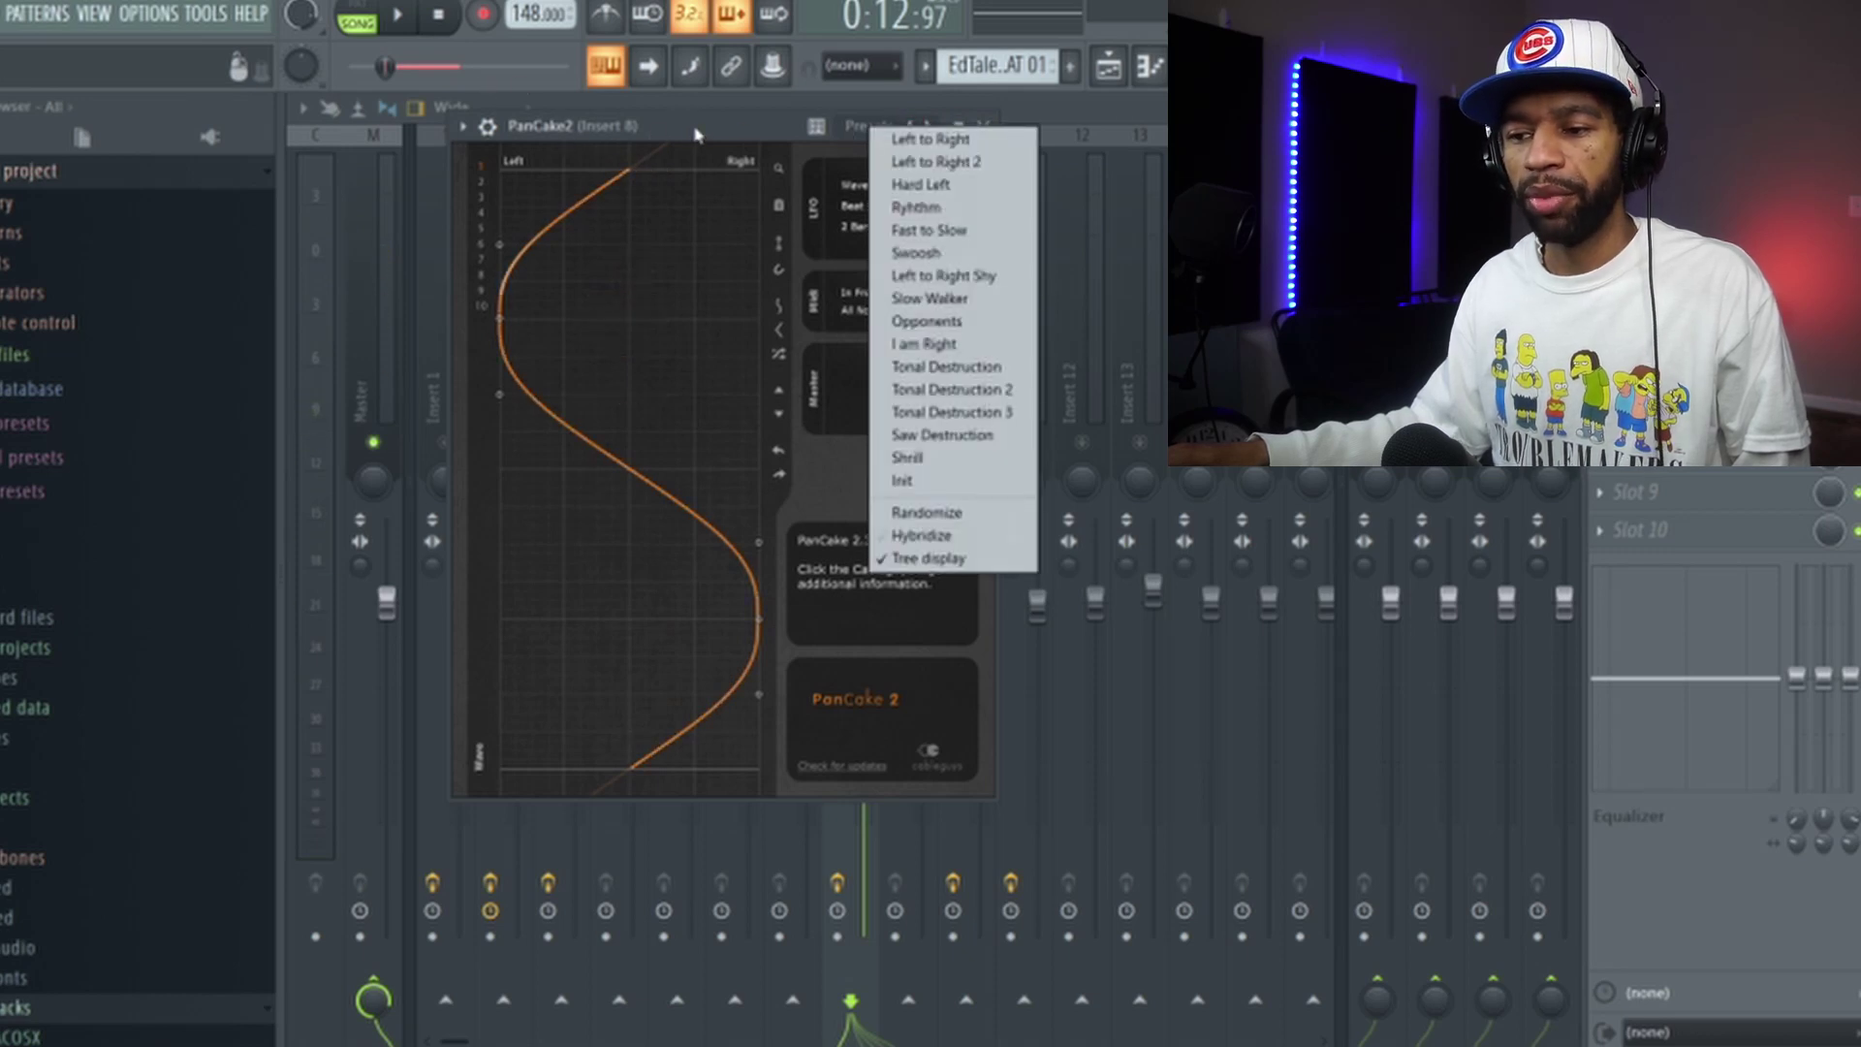
{"action": "left_click", "coordinate": [659, 134]}
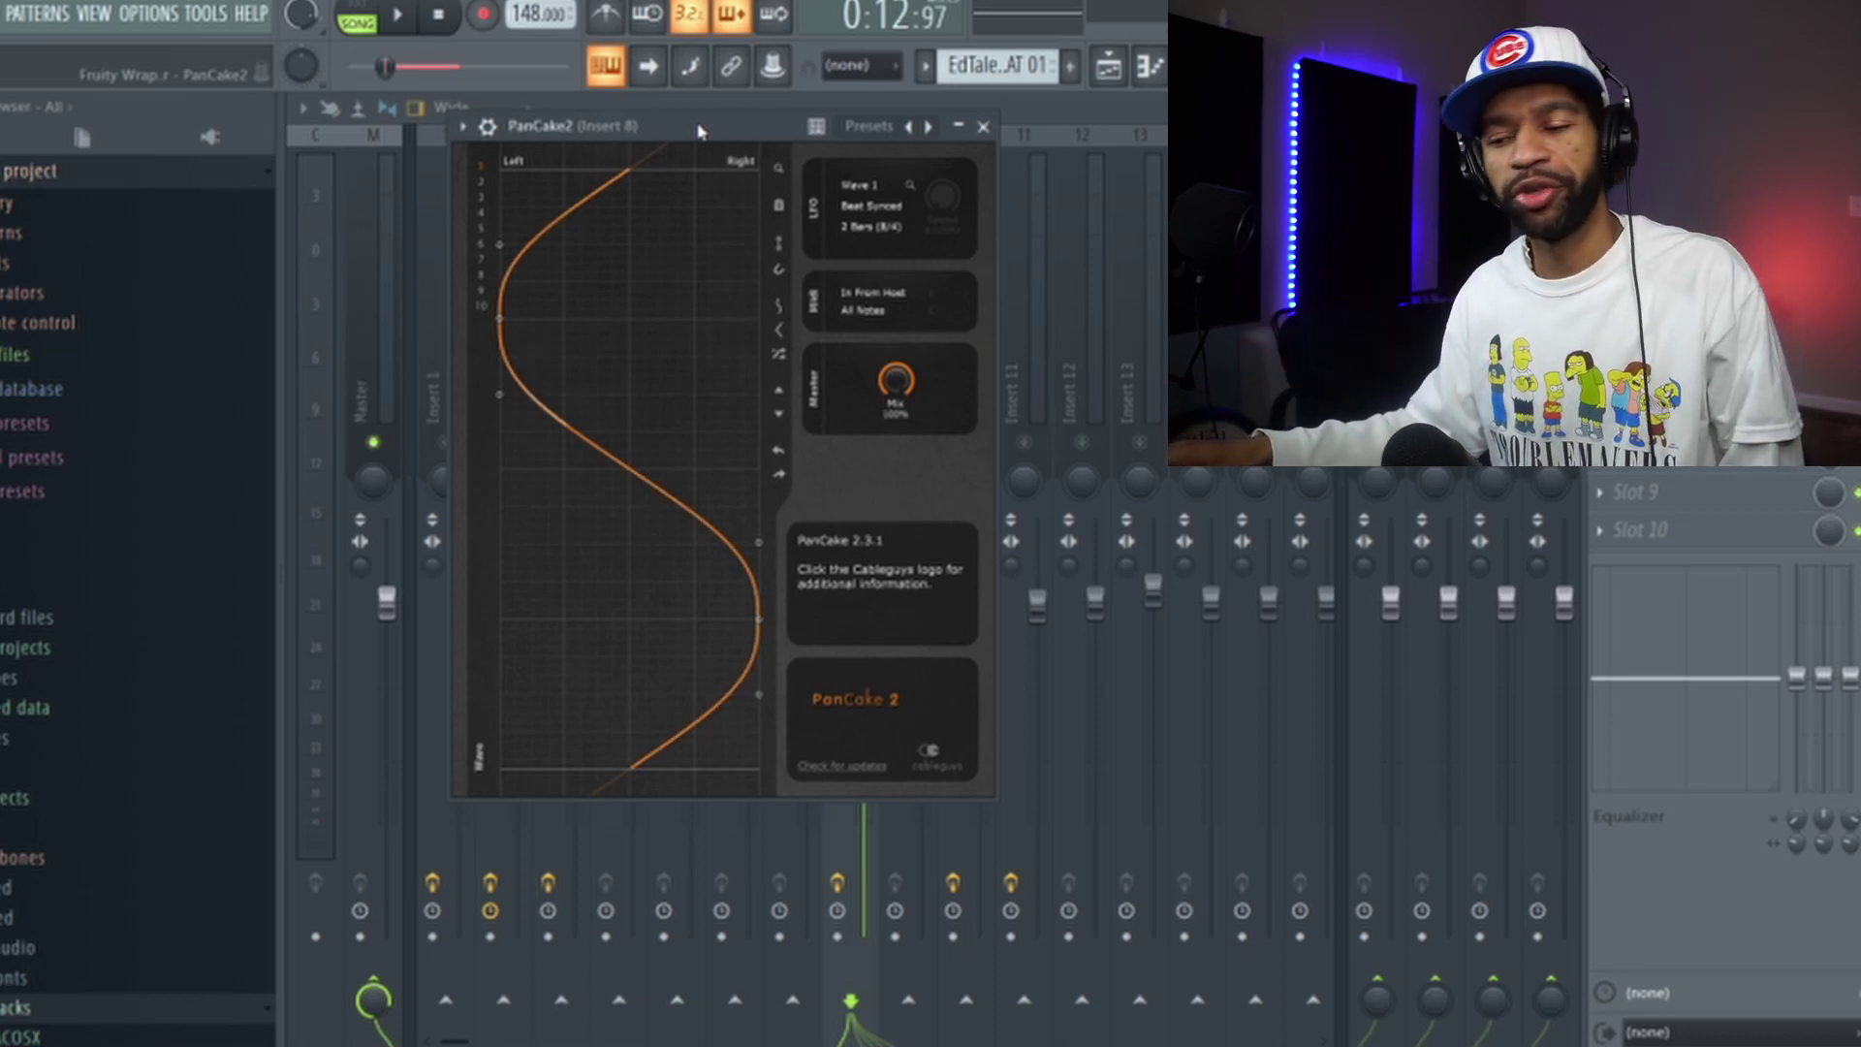
Step: Step through the PanCake2 presets on Insert 8 during playback up to Opponents, stop playback and close the plugin
{"action": "left_click", "coordinate": [399, 15]}
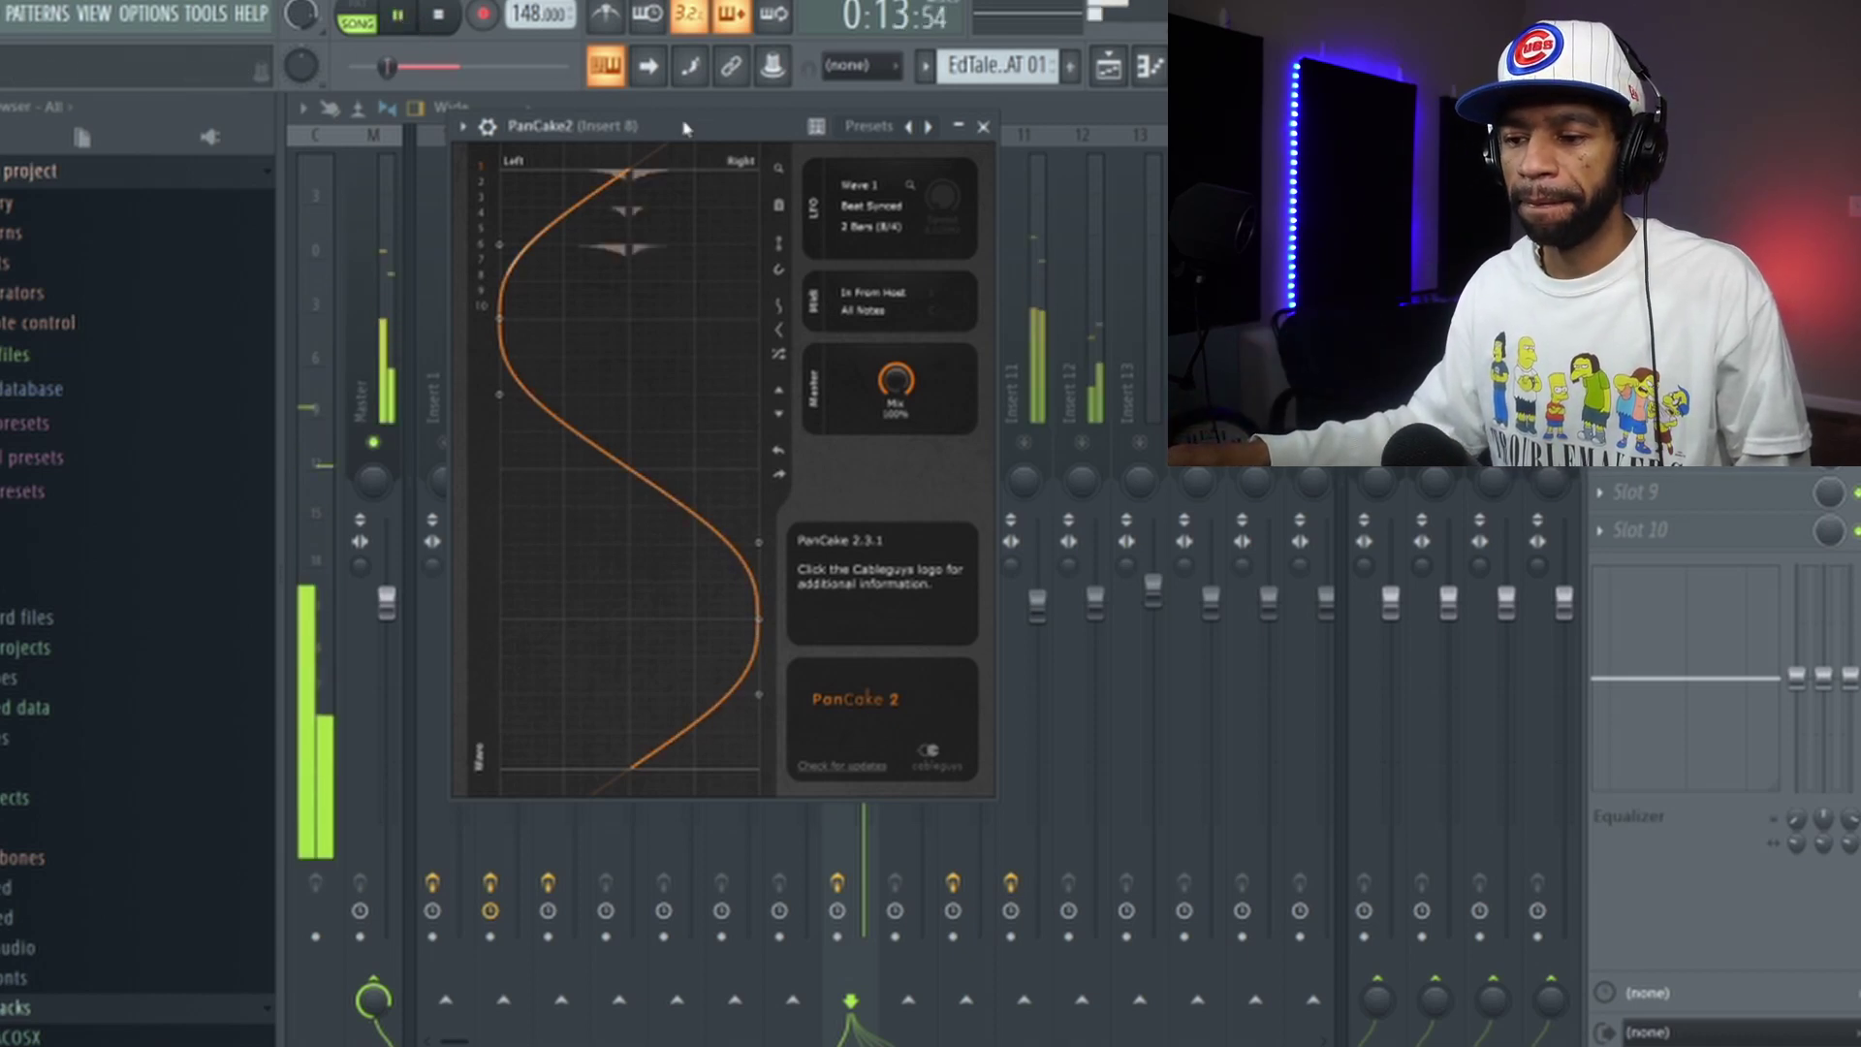
{"action": "left_click", "coordinate": [929, 127]}
{"action": "left_click", "coordinate": [929, 127]}
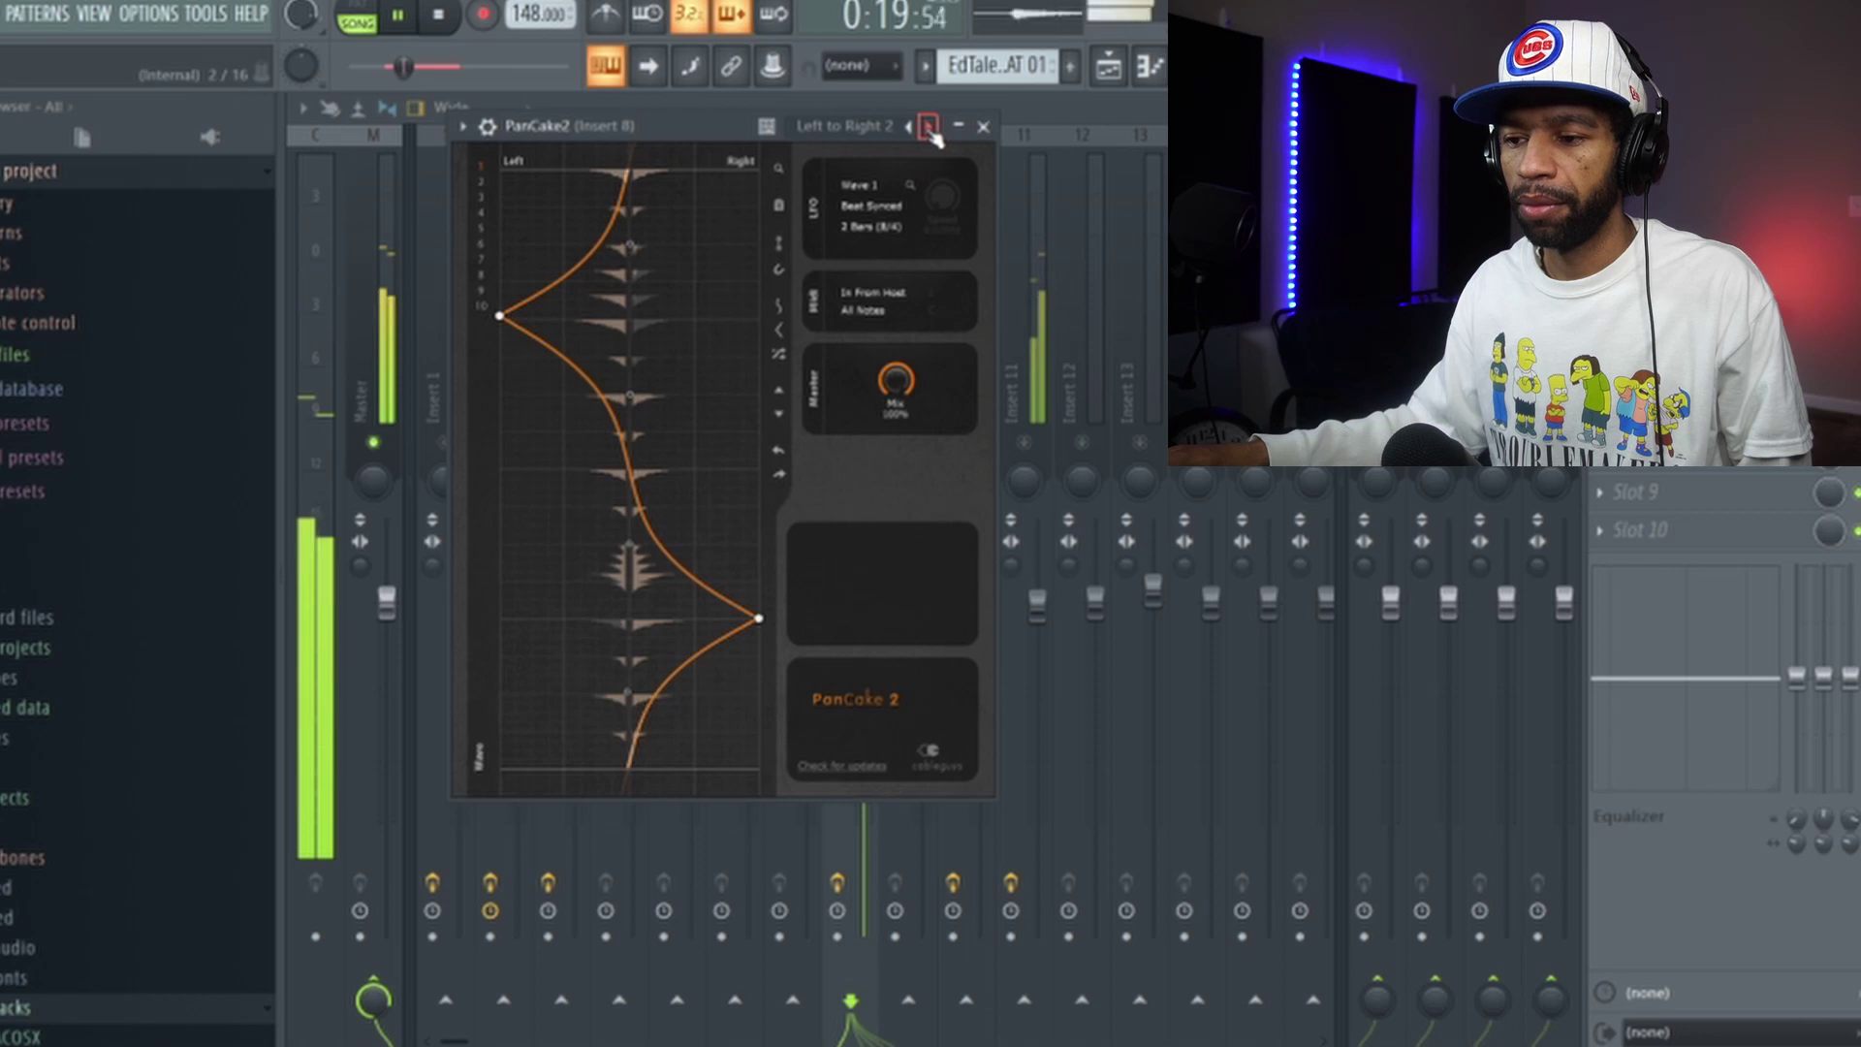
{"action": "left_click", "coordinate": [929, 127]}
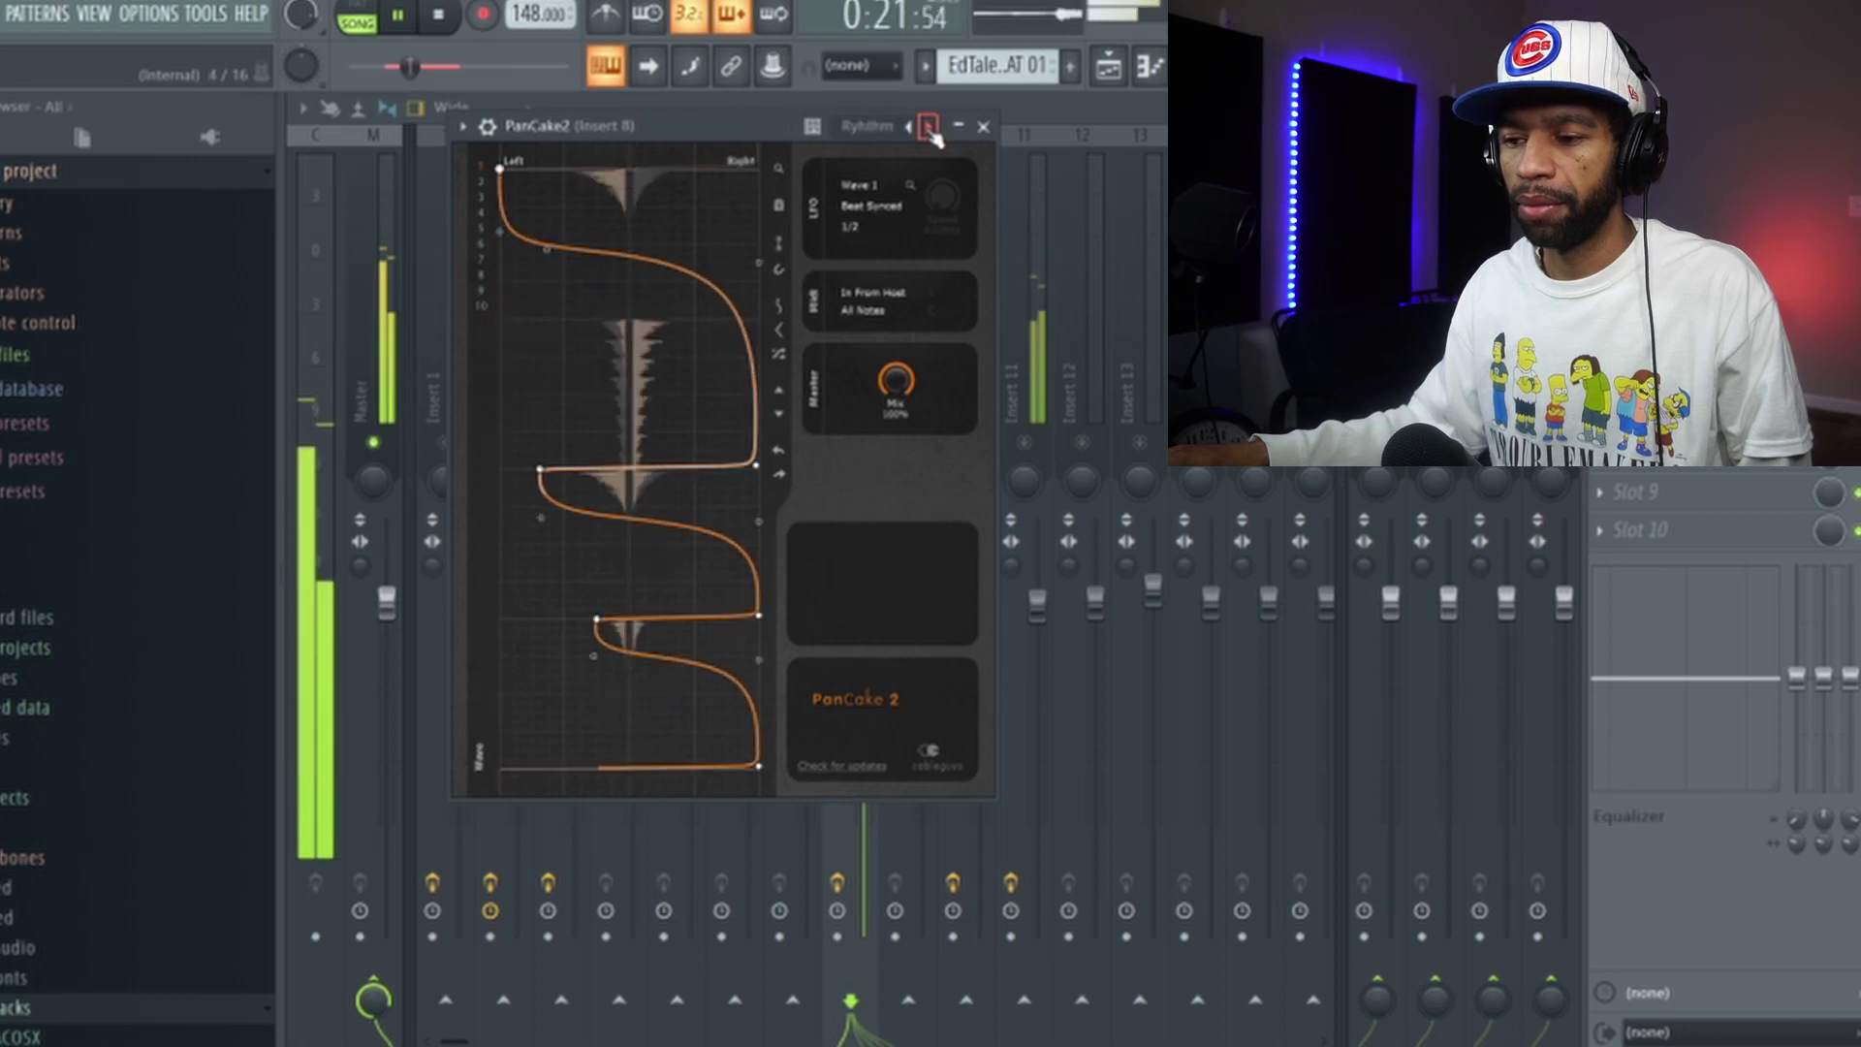
{"action": "left_click", "coordinate": [928, 127]}
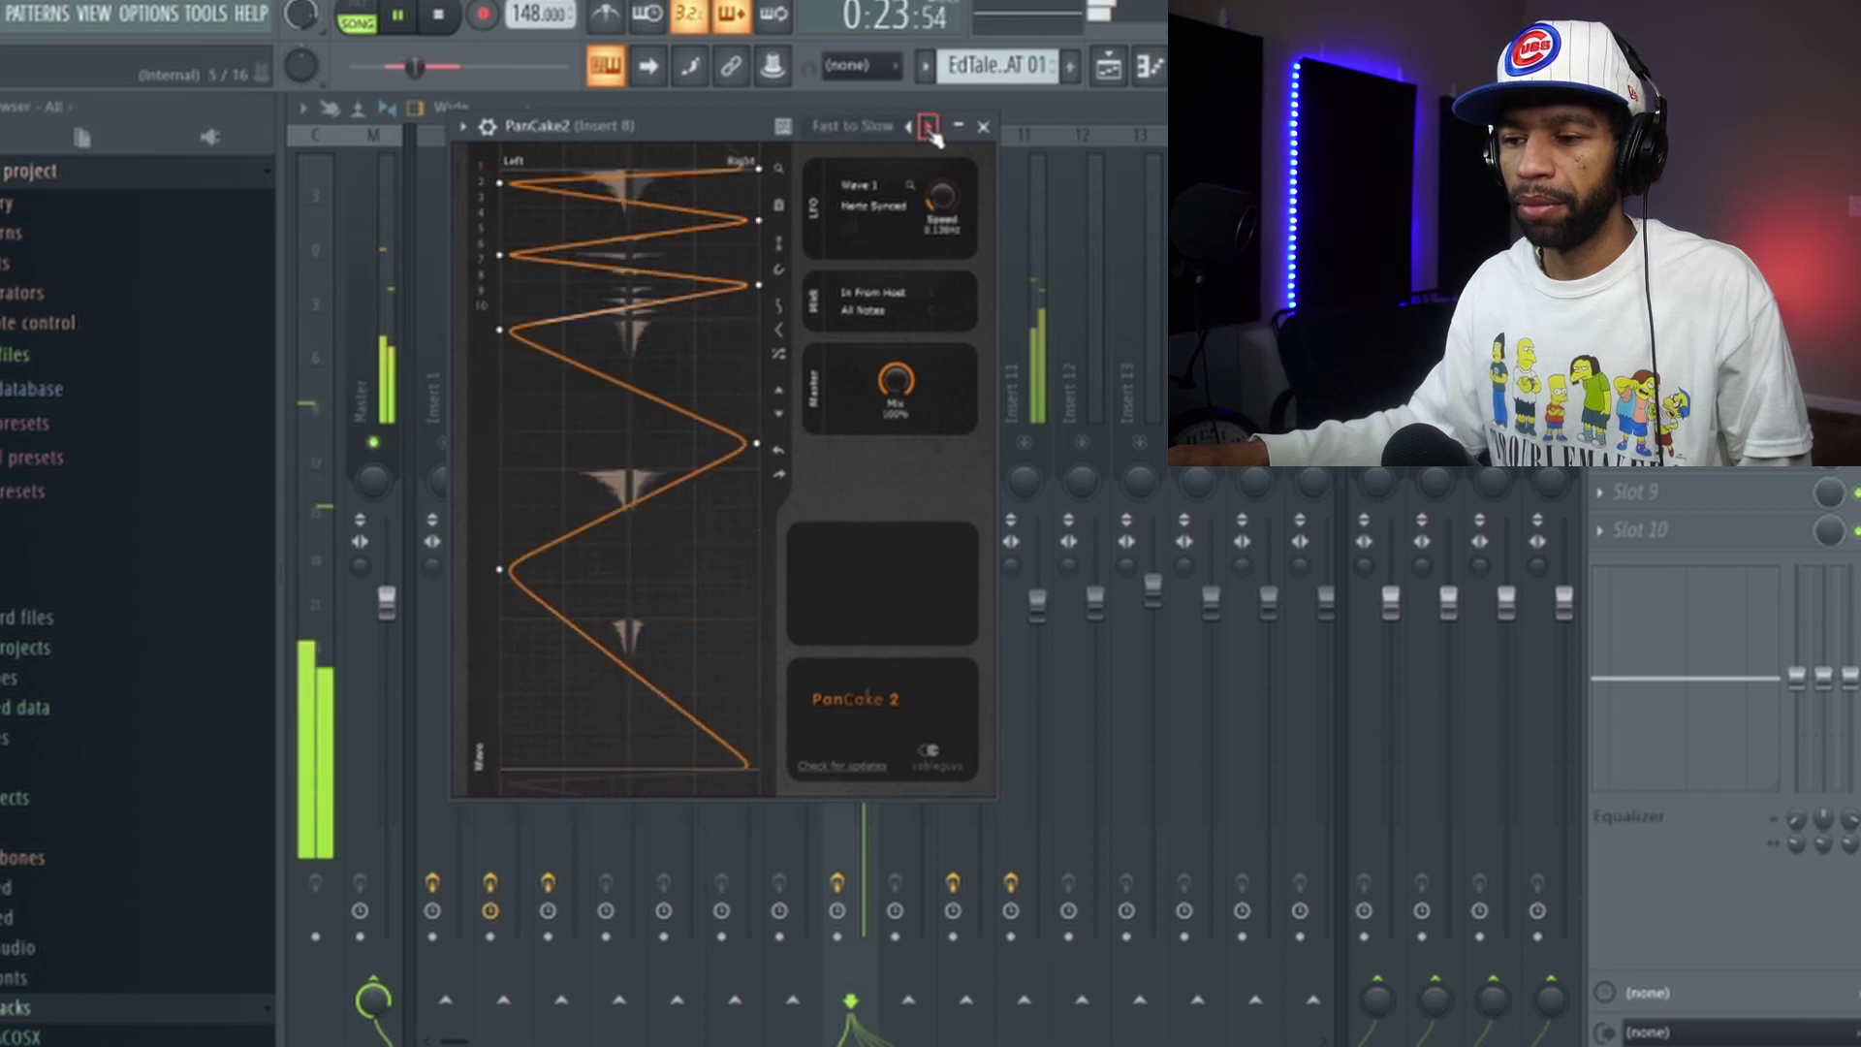
{"action": "left_click", "coordinate": [929, 130]}
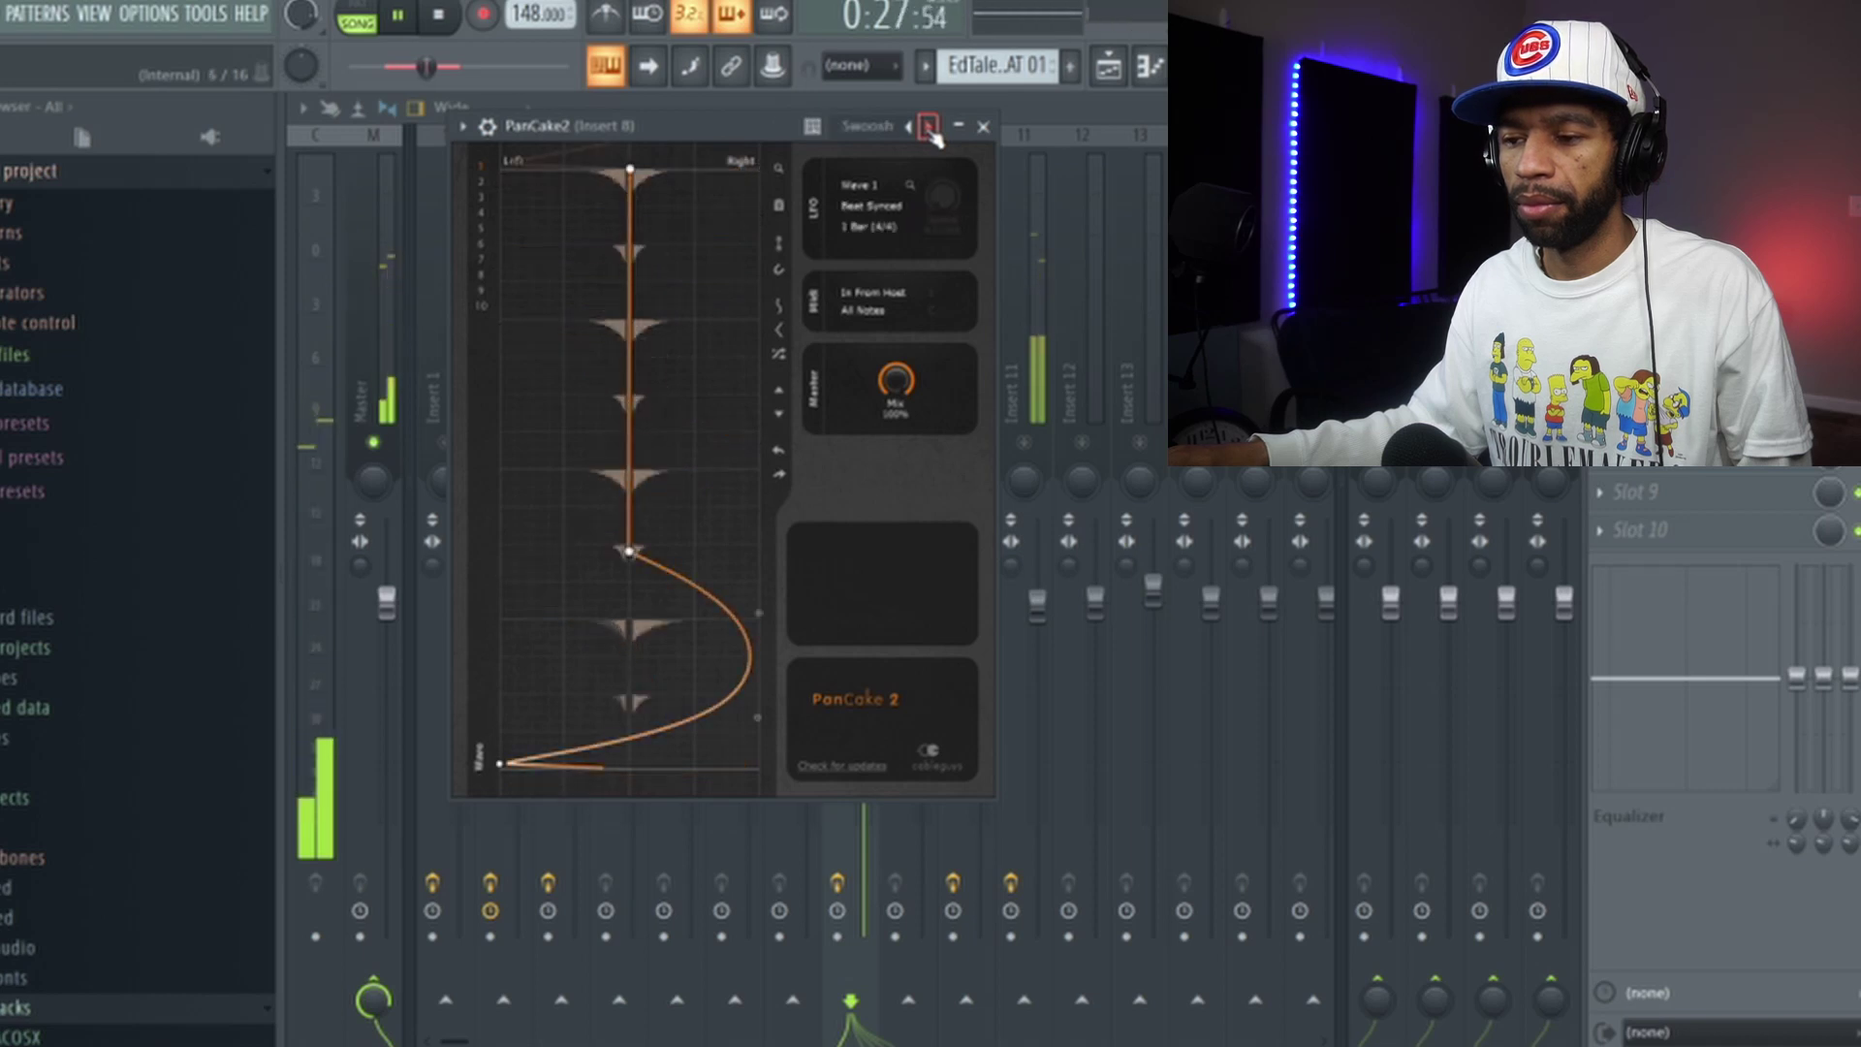
{"action": "left_click", "coordinate": [929, 129]}
{"action": "left_click", "coordinate": [930, 130]}
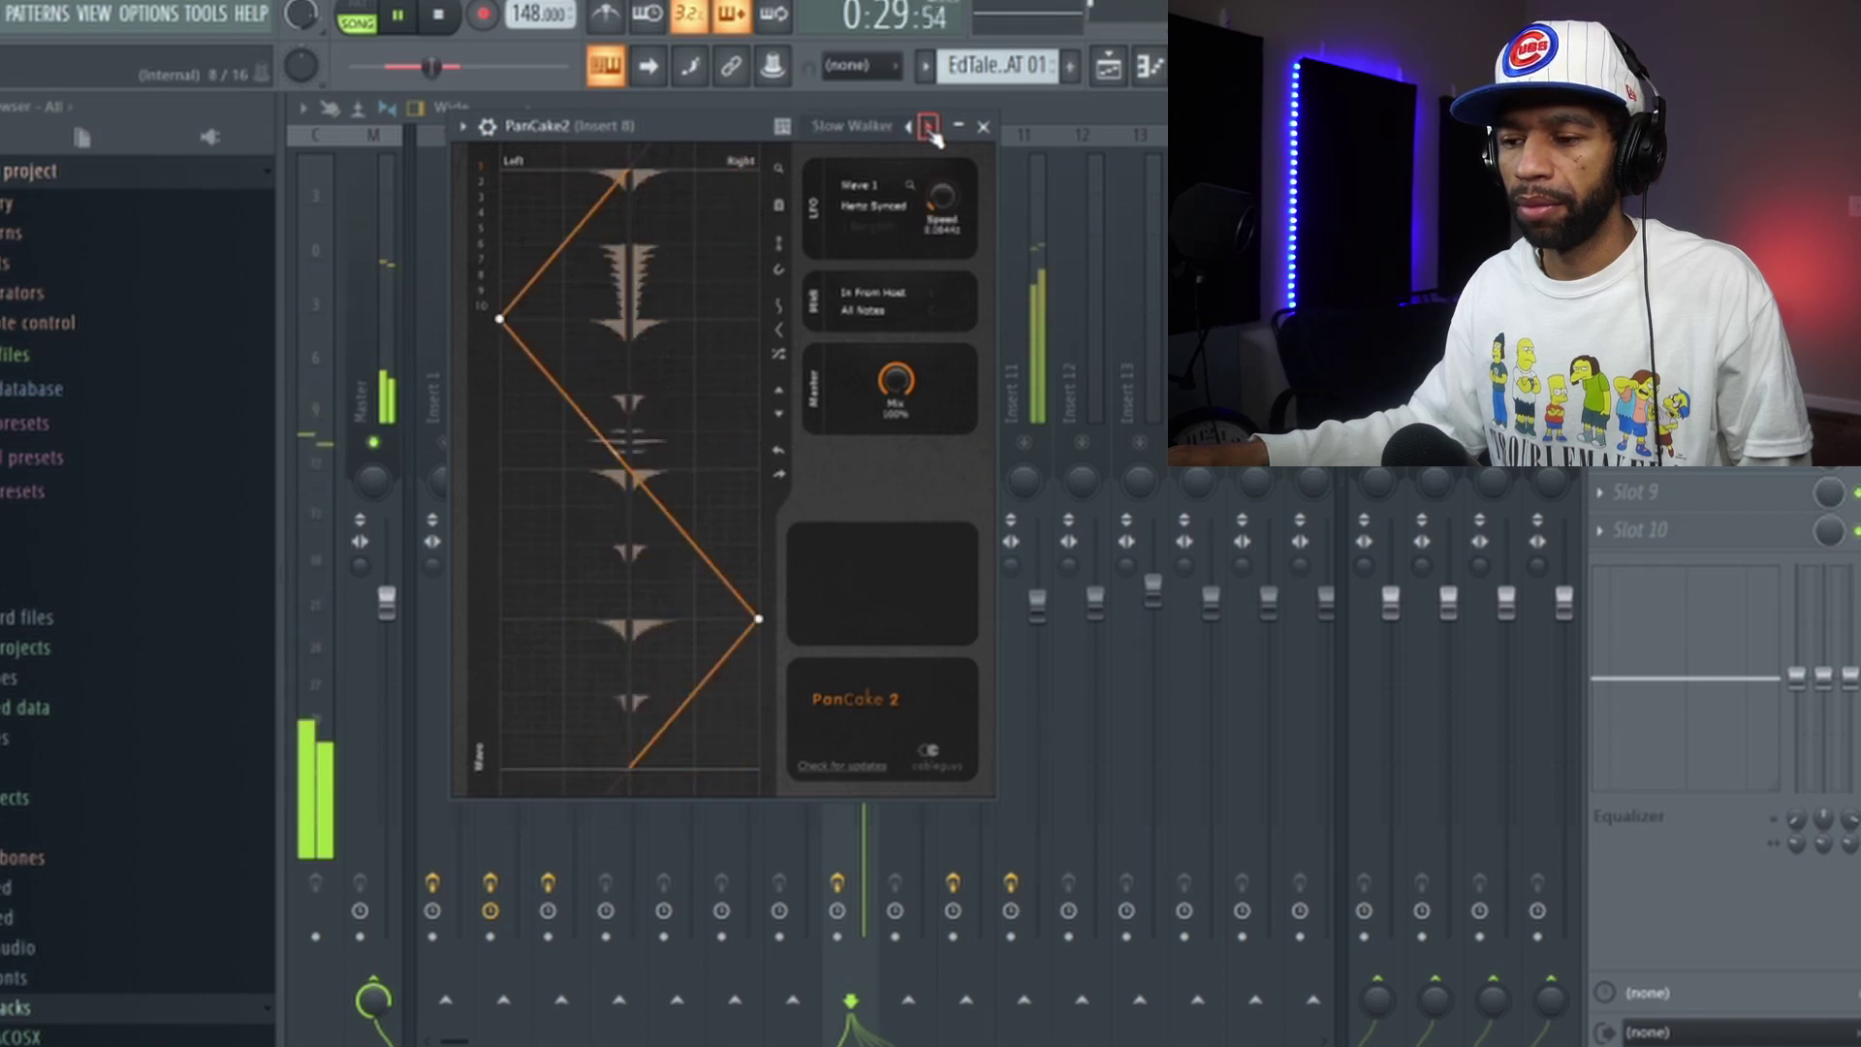
{"action": "left_click", "coordinate": [930, 130]}
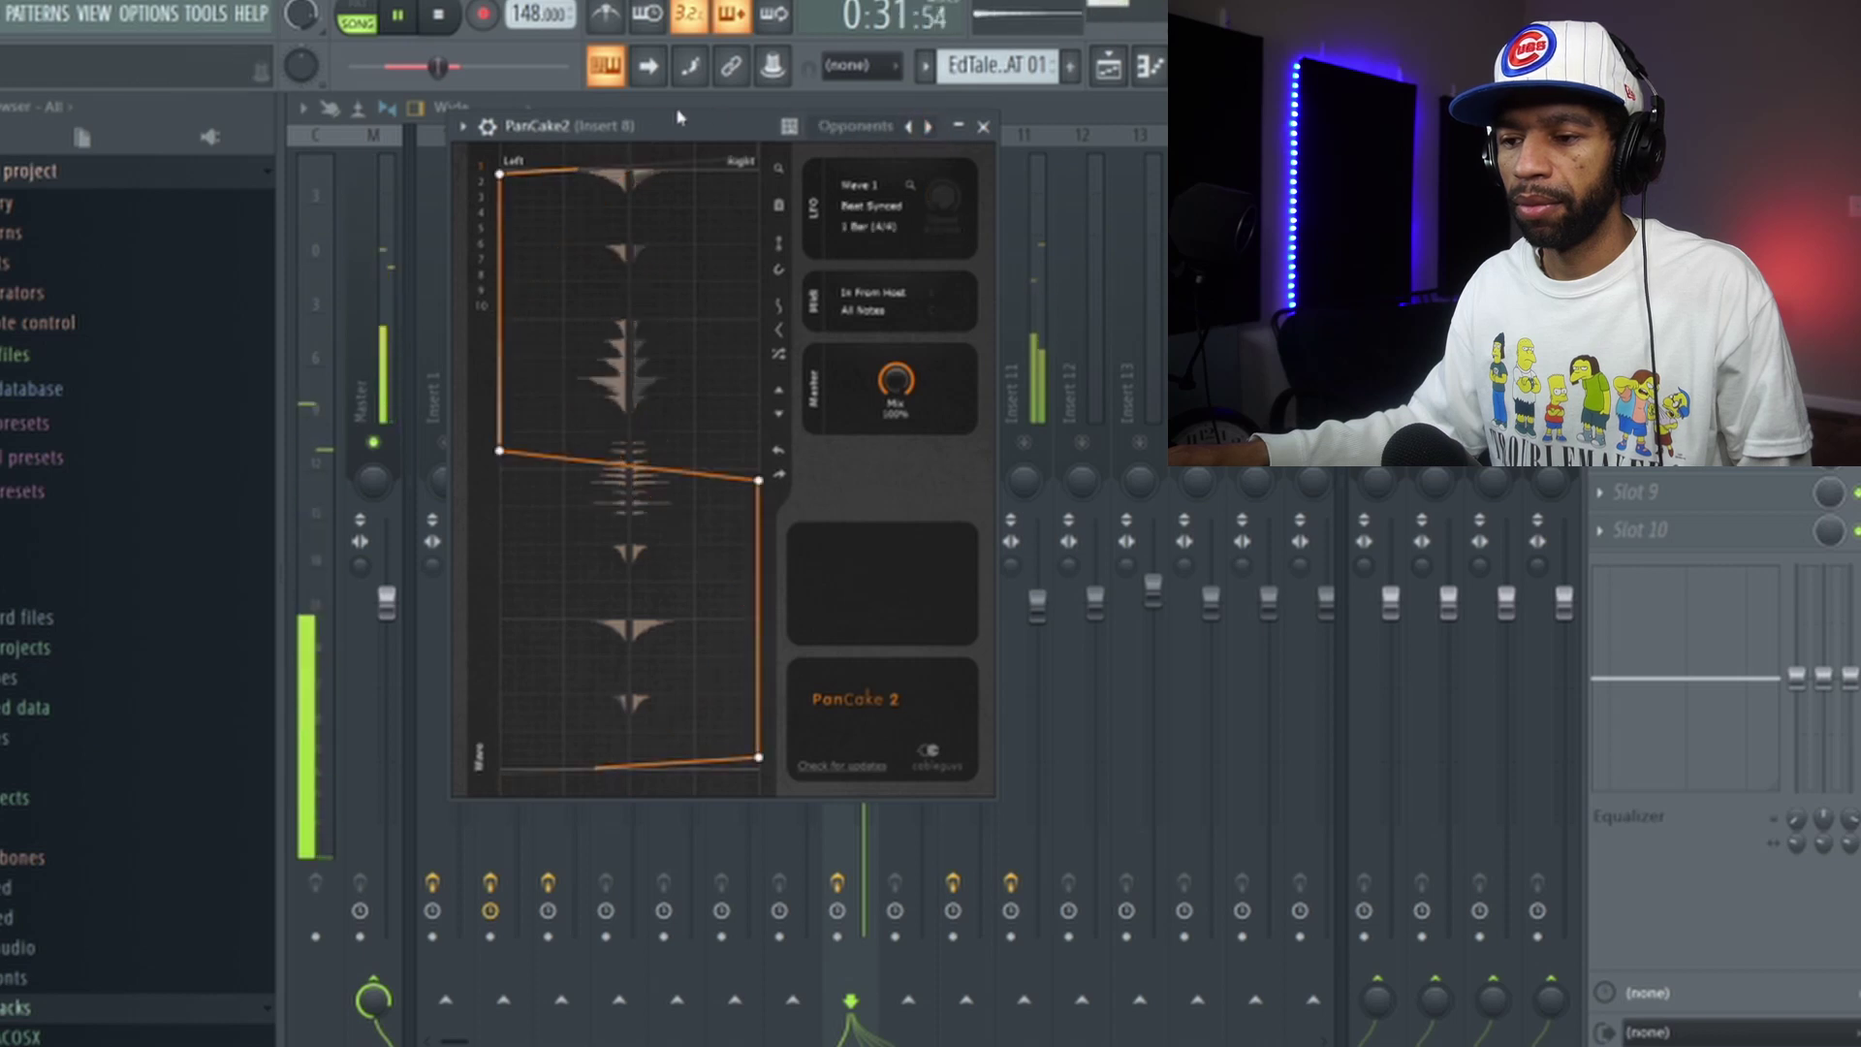
{"action": "left_click", "coordinate": [441, 18]}
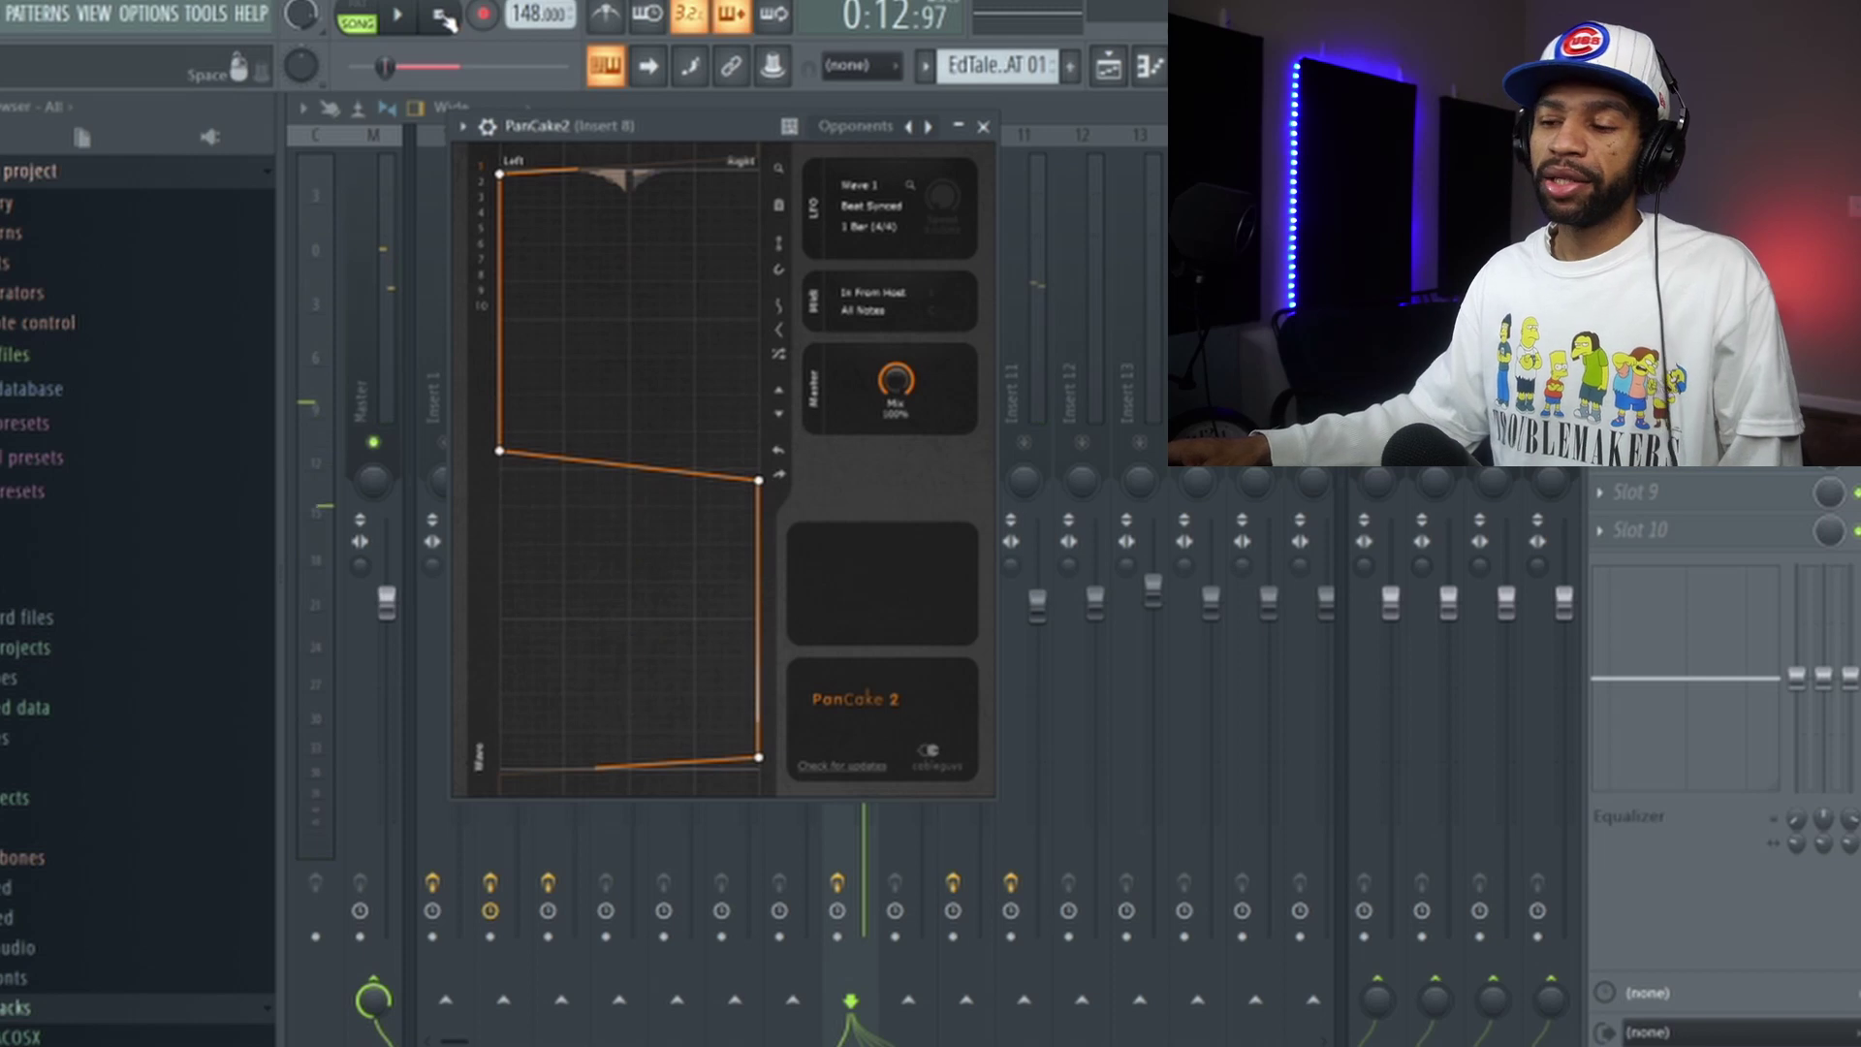
{"action": "left_click", "coordinate": [983, 127]}
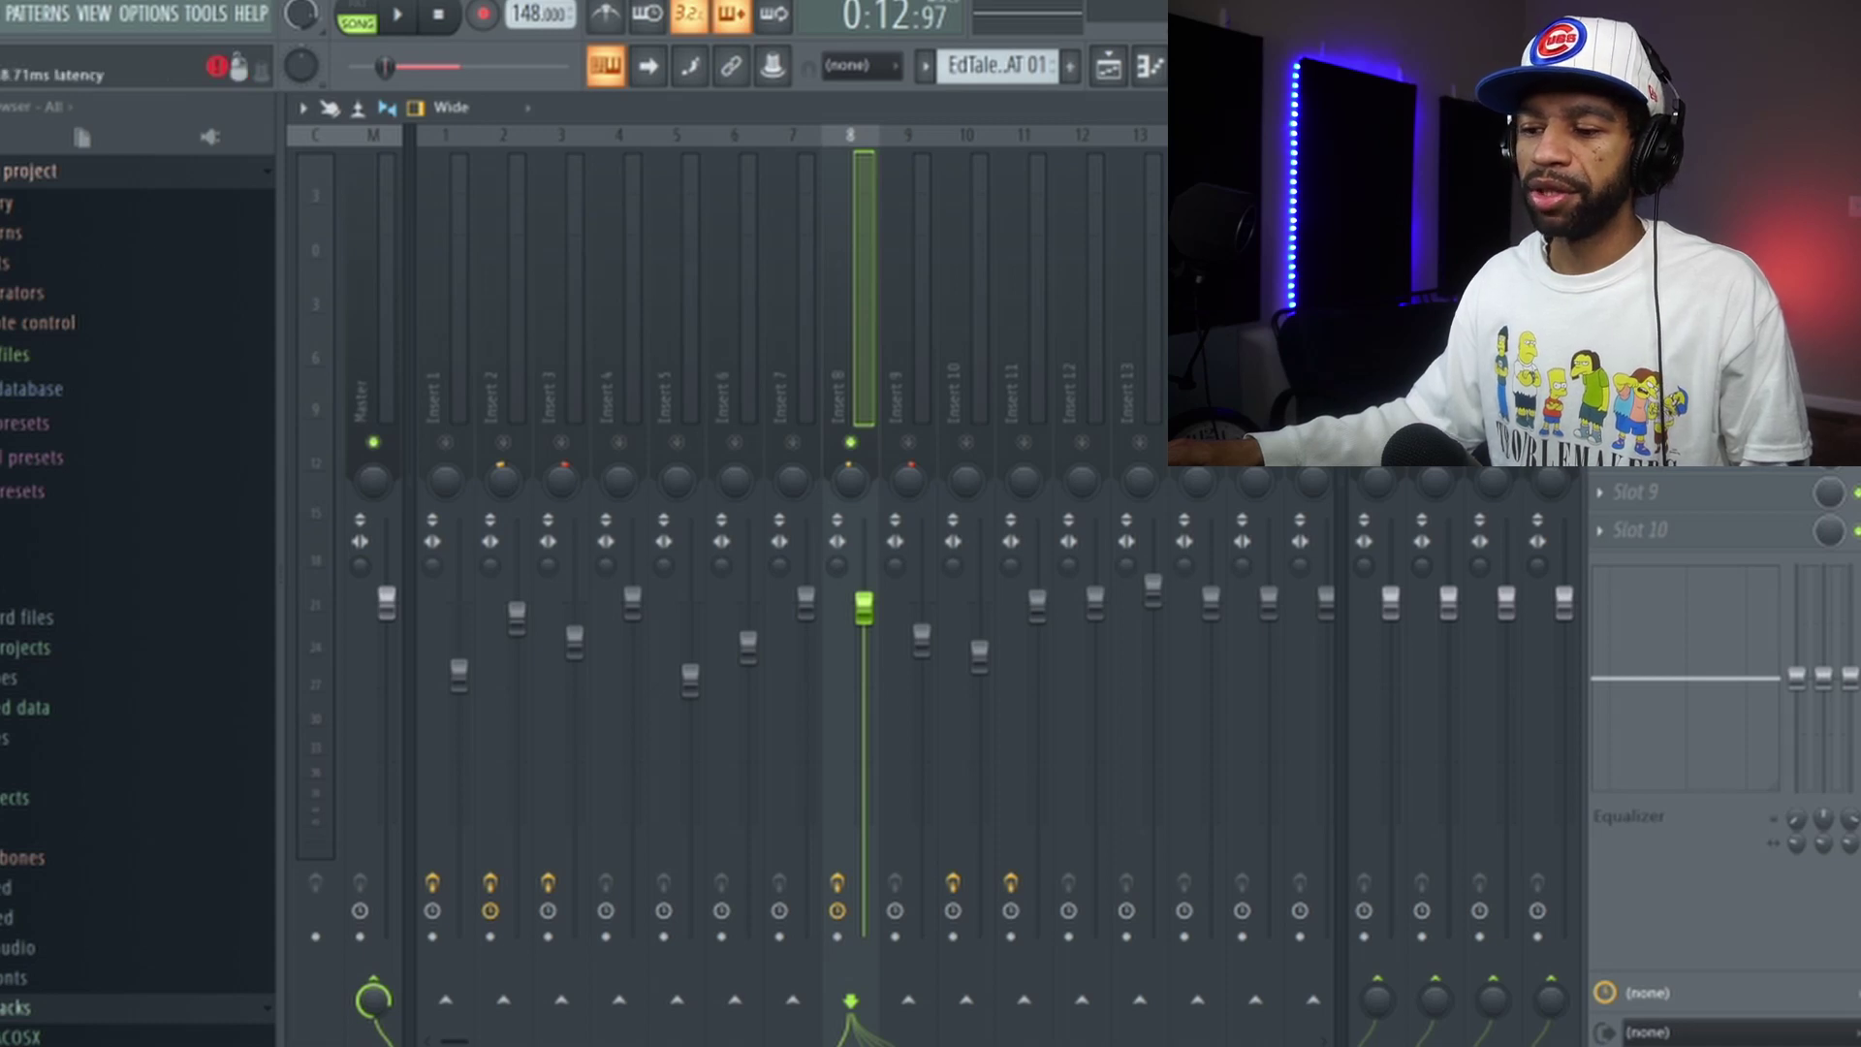
Step: Open sTiltV2 on Insert 8 and mute the EdTalen..HAT 01 channel in the channel rack
{"action": "left_click_drag", "start_coordinate": [637, 626], "coordinate": [637, 625]}
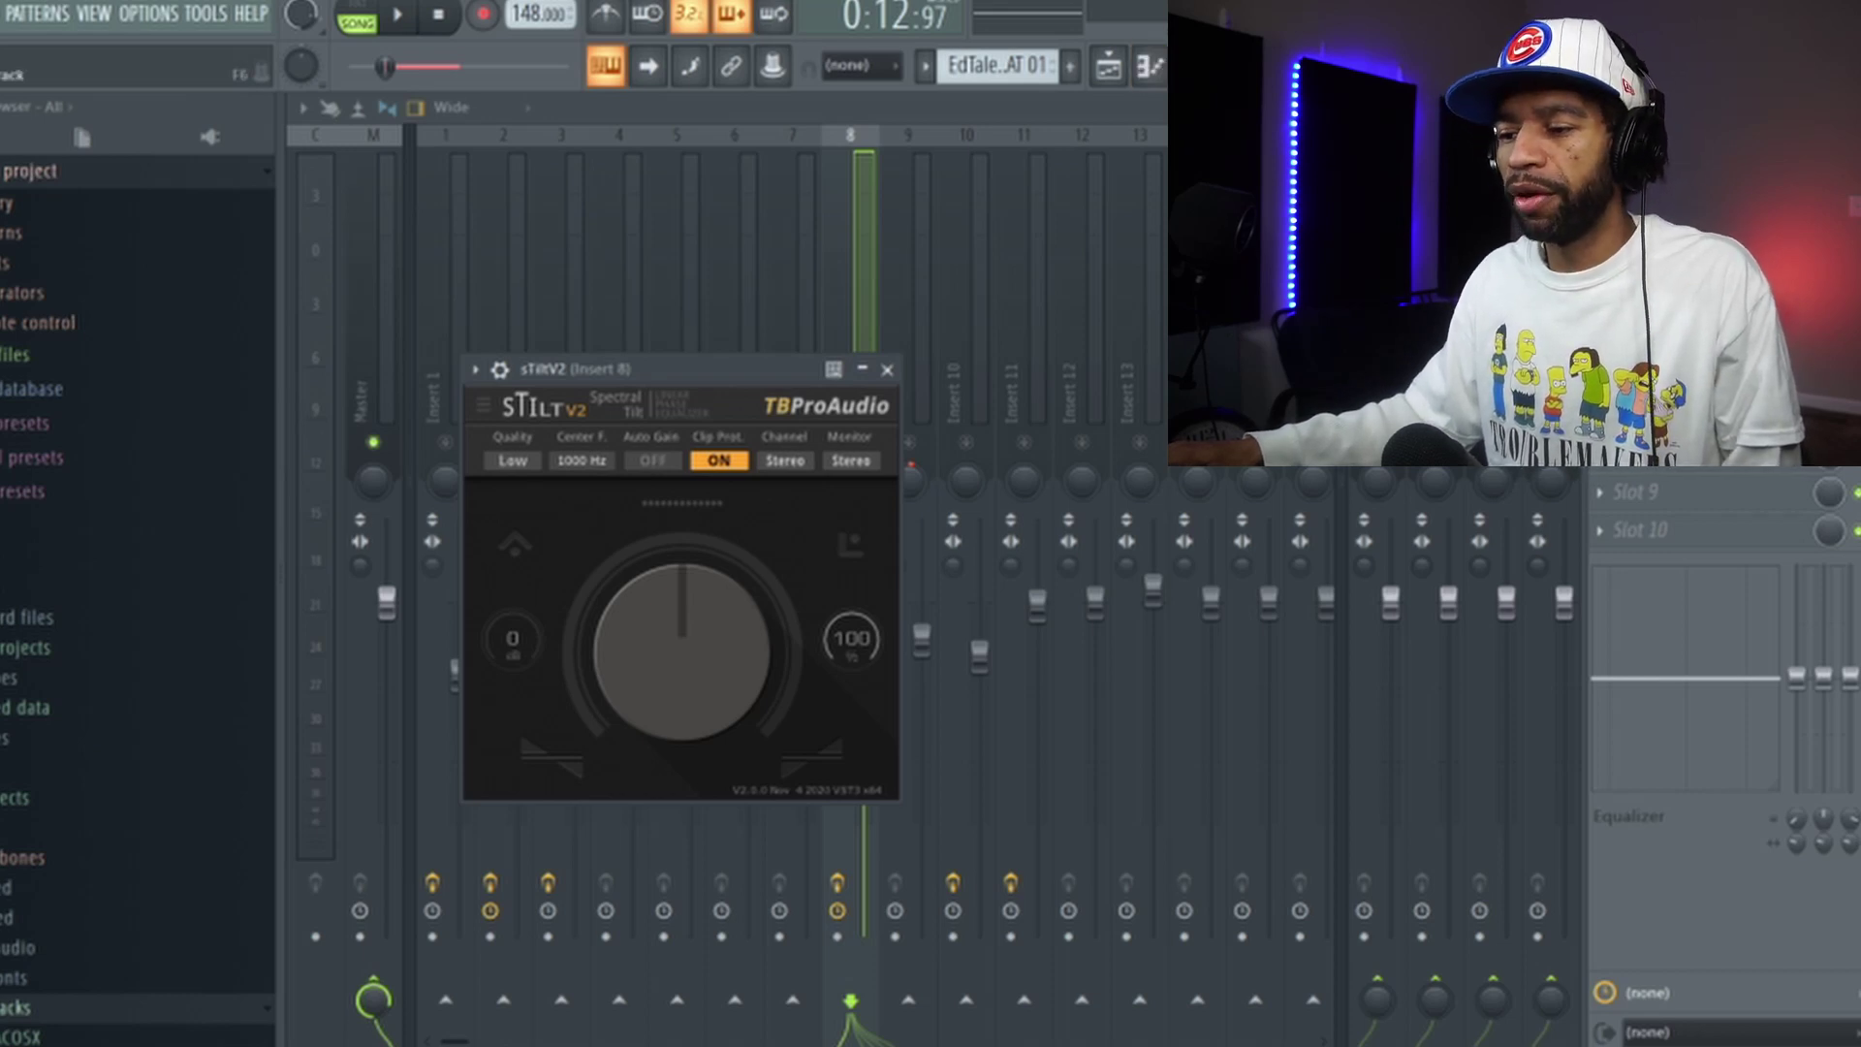
{"action": "key", "text": "F6"}
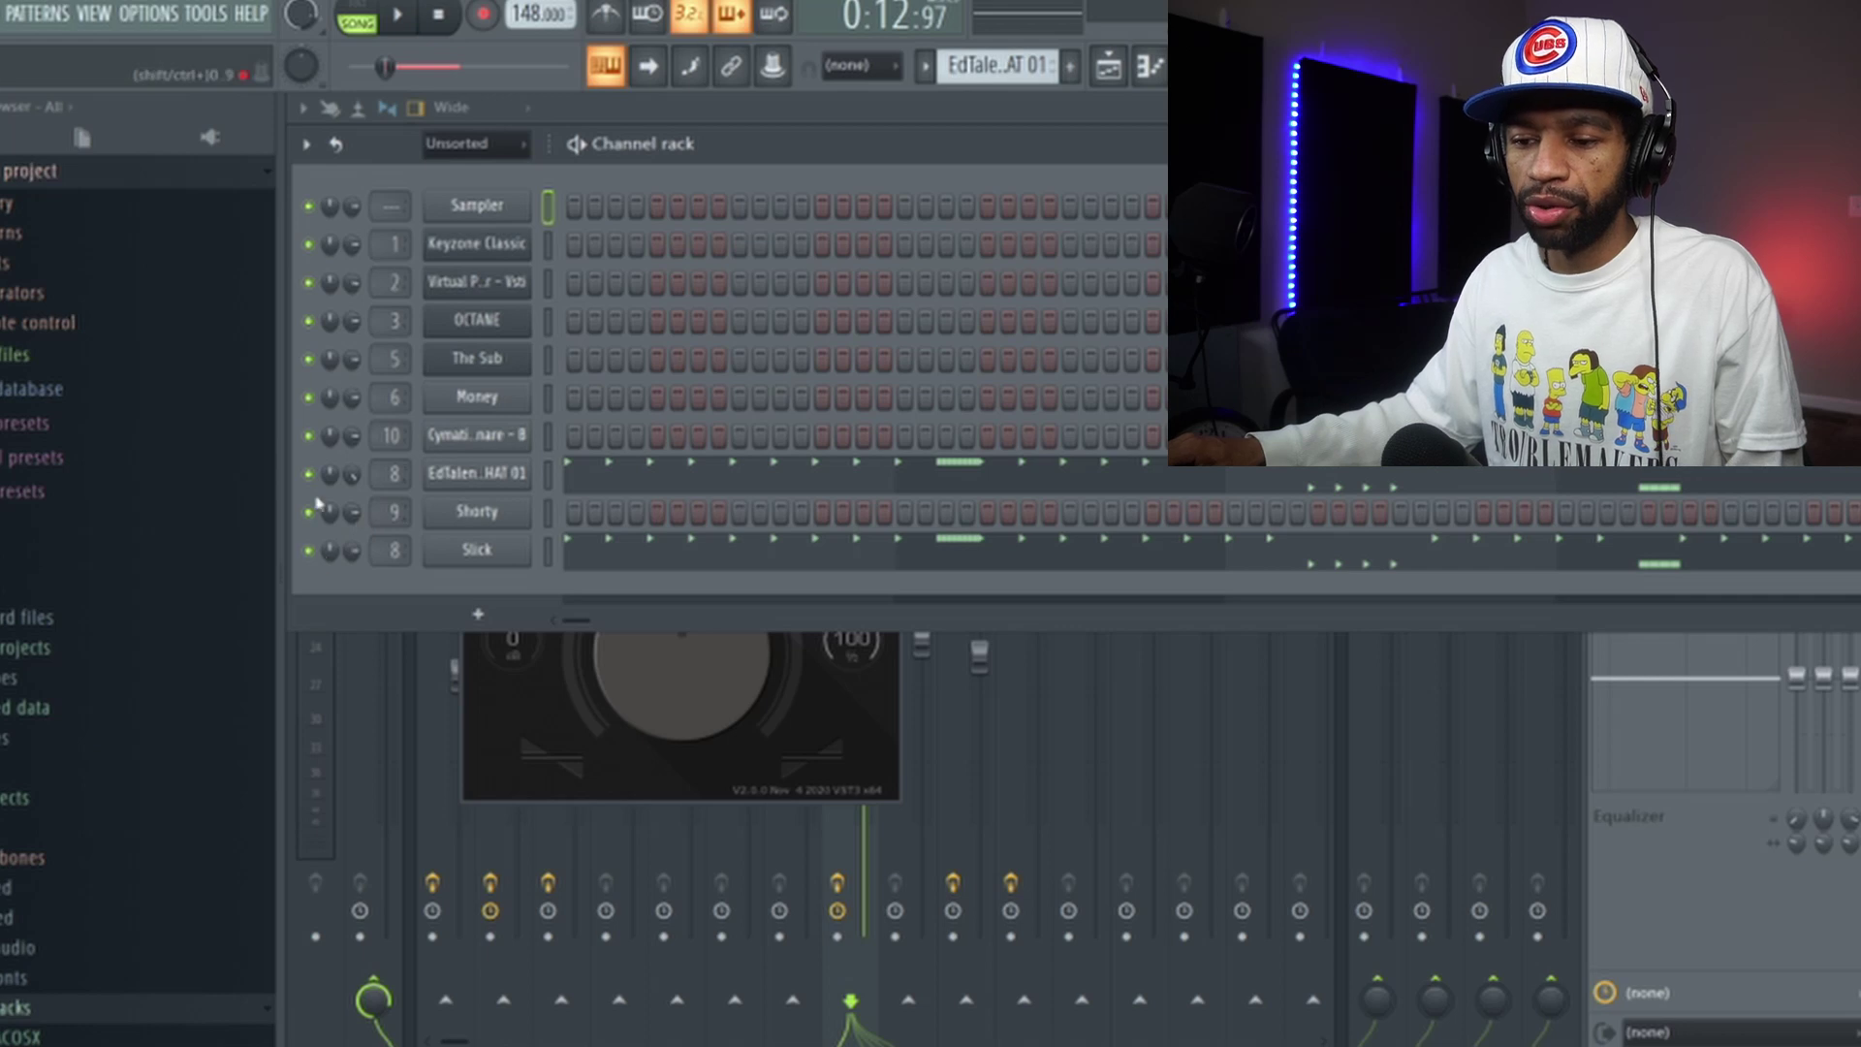
{"action": "left_click", "coordinate": [309, 475]}
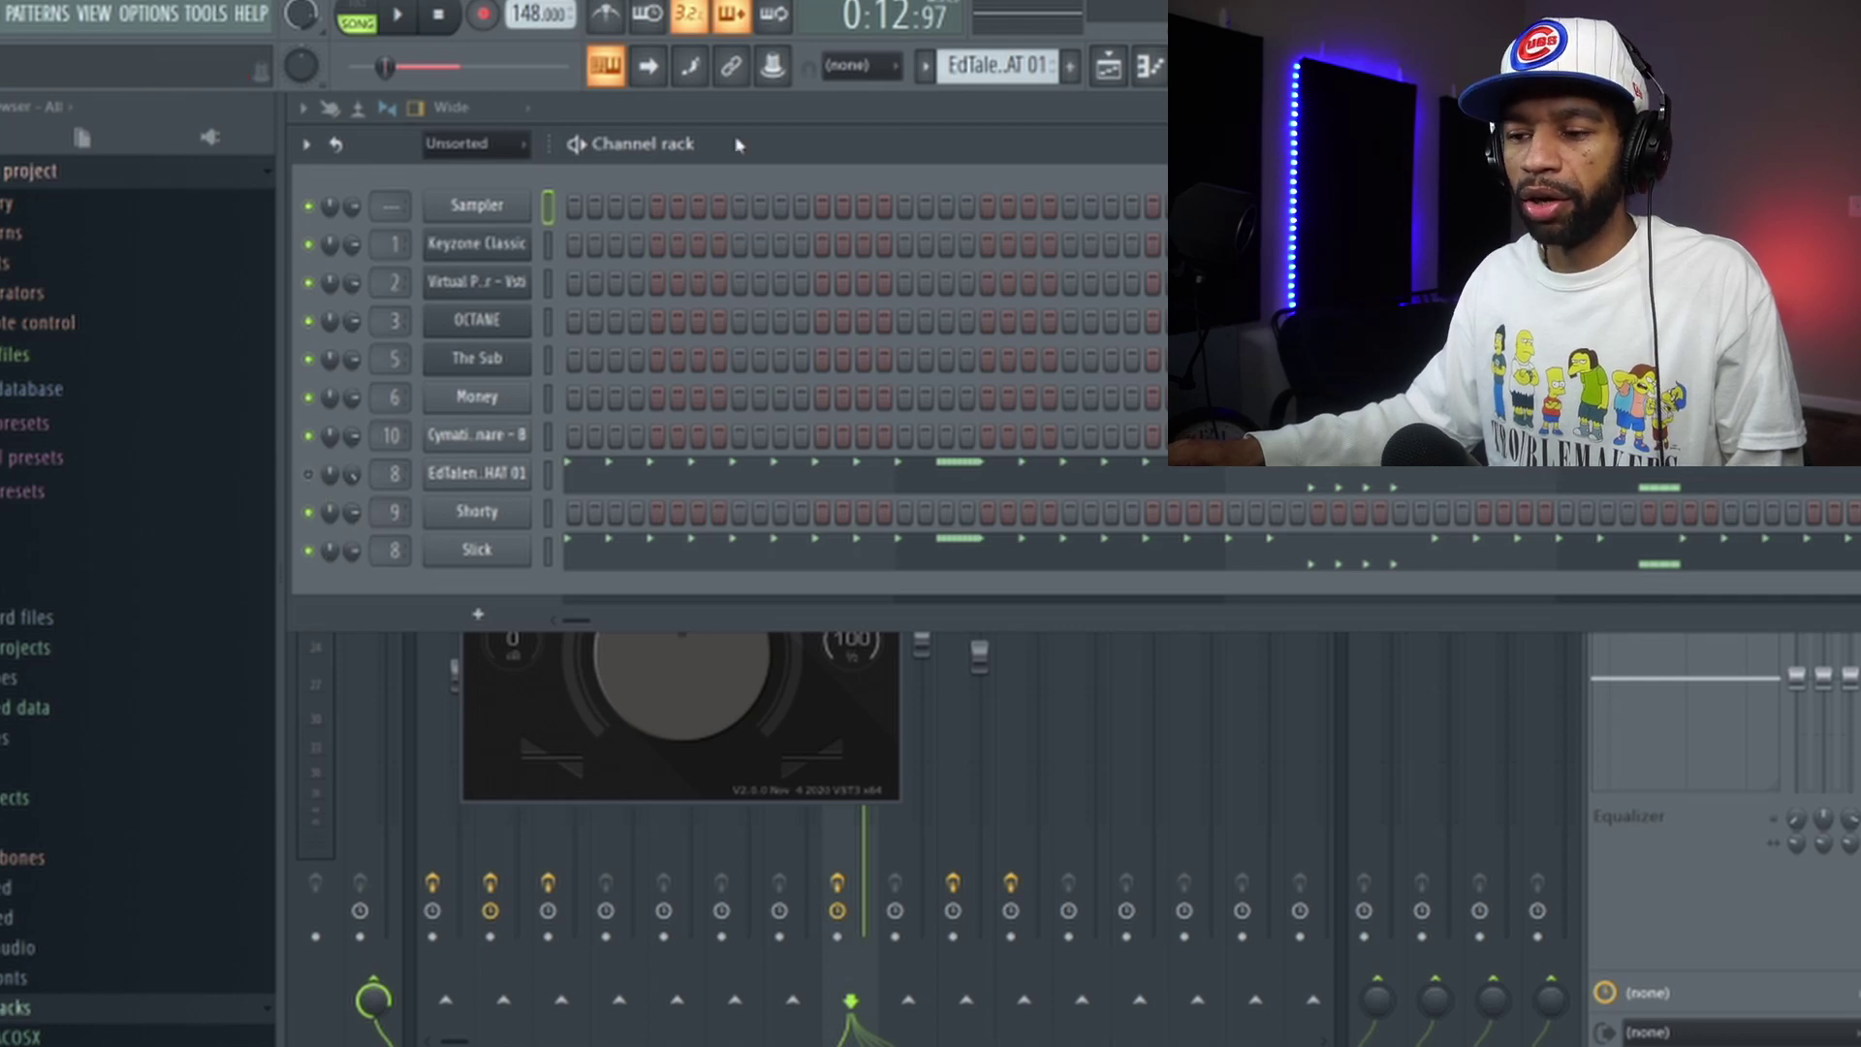
{"action": "key", "text": "F6"}
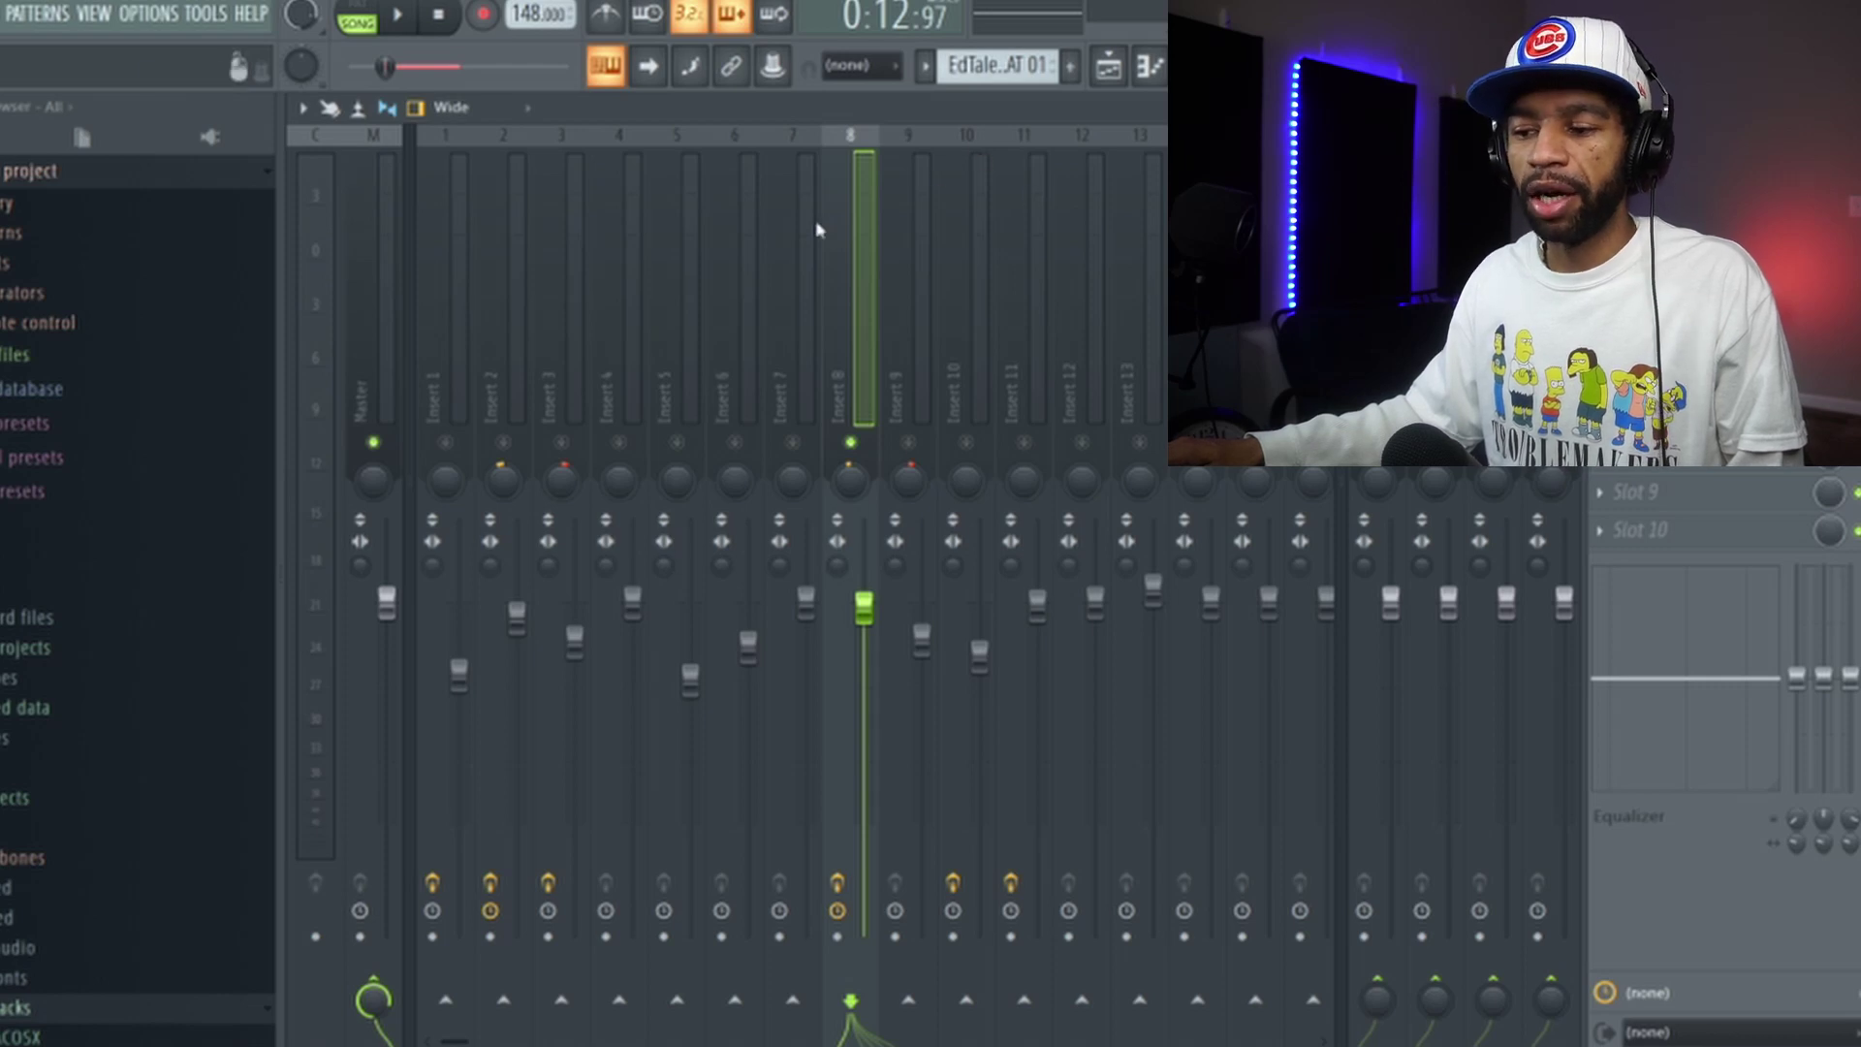
Step: Unsolo Insert 8, mute Insert 5 and play the mix briefly
{"action": "right_click", "coordinate": [851, 443]}
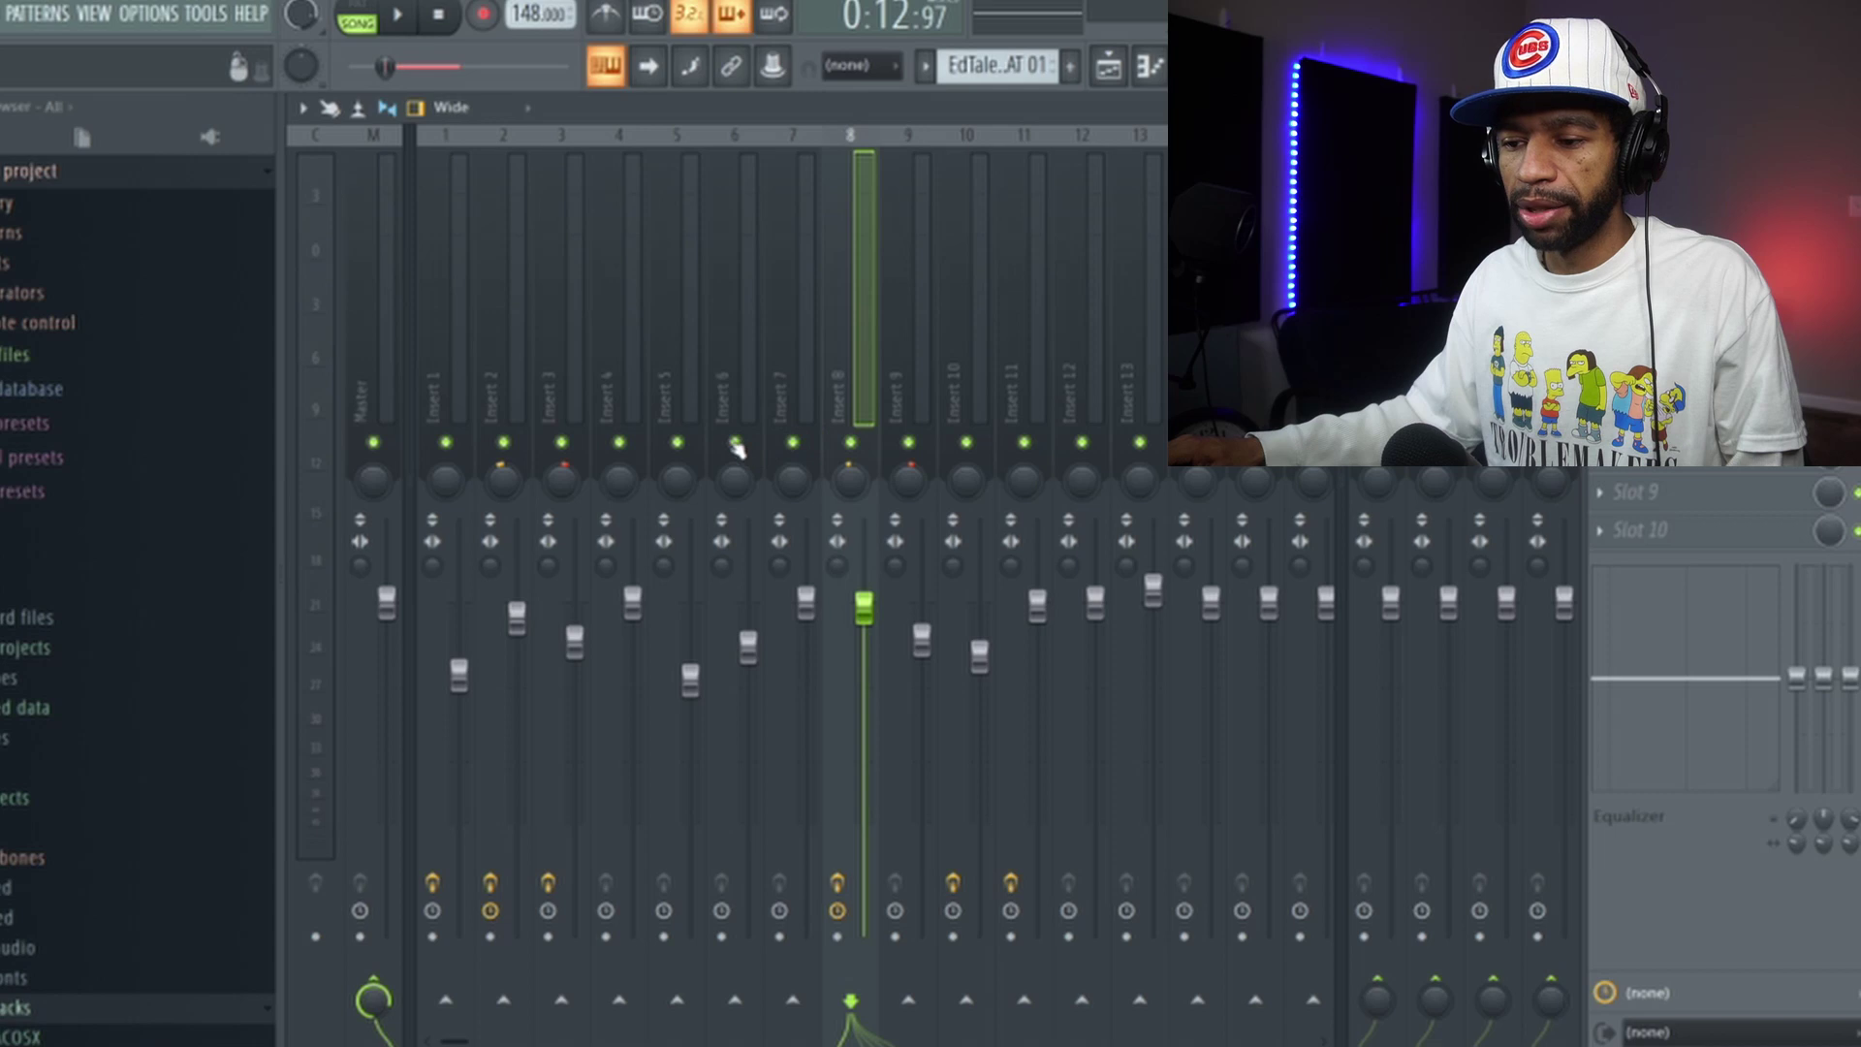
{"action": "left_click", "coordinate": [681, 443]}
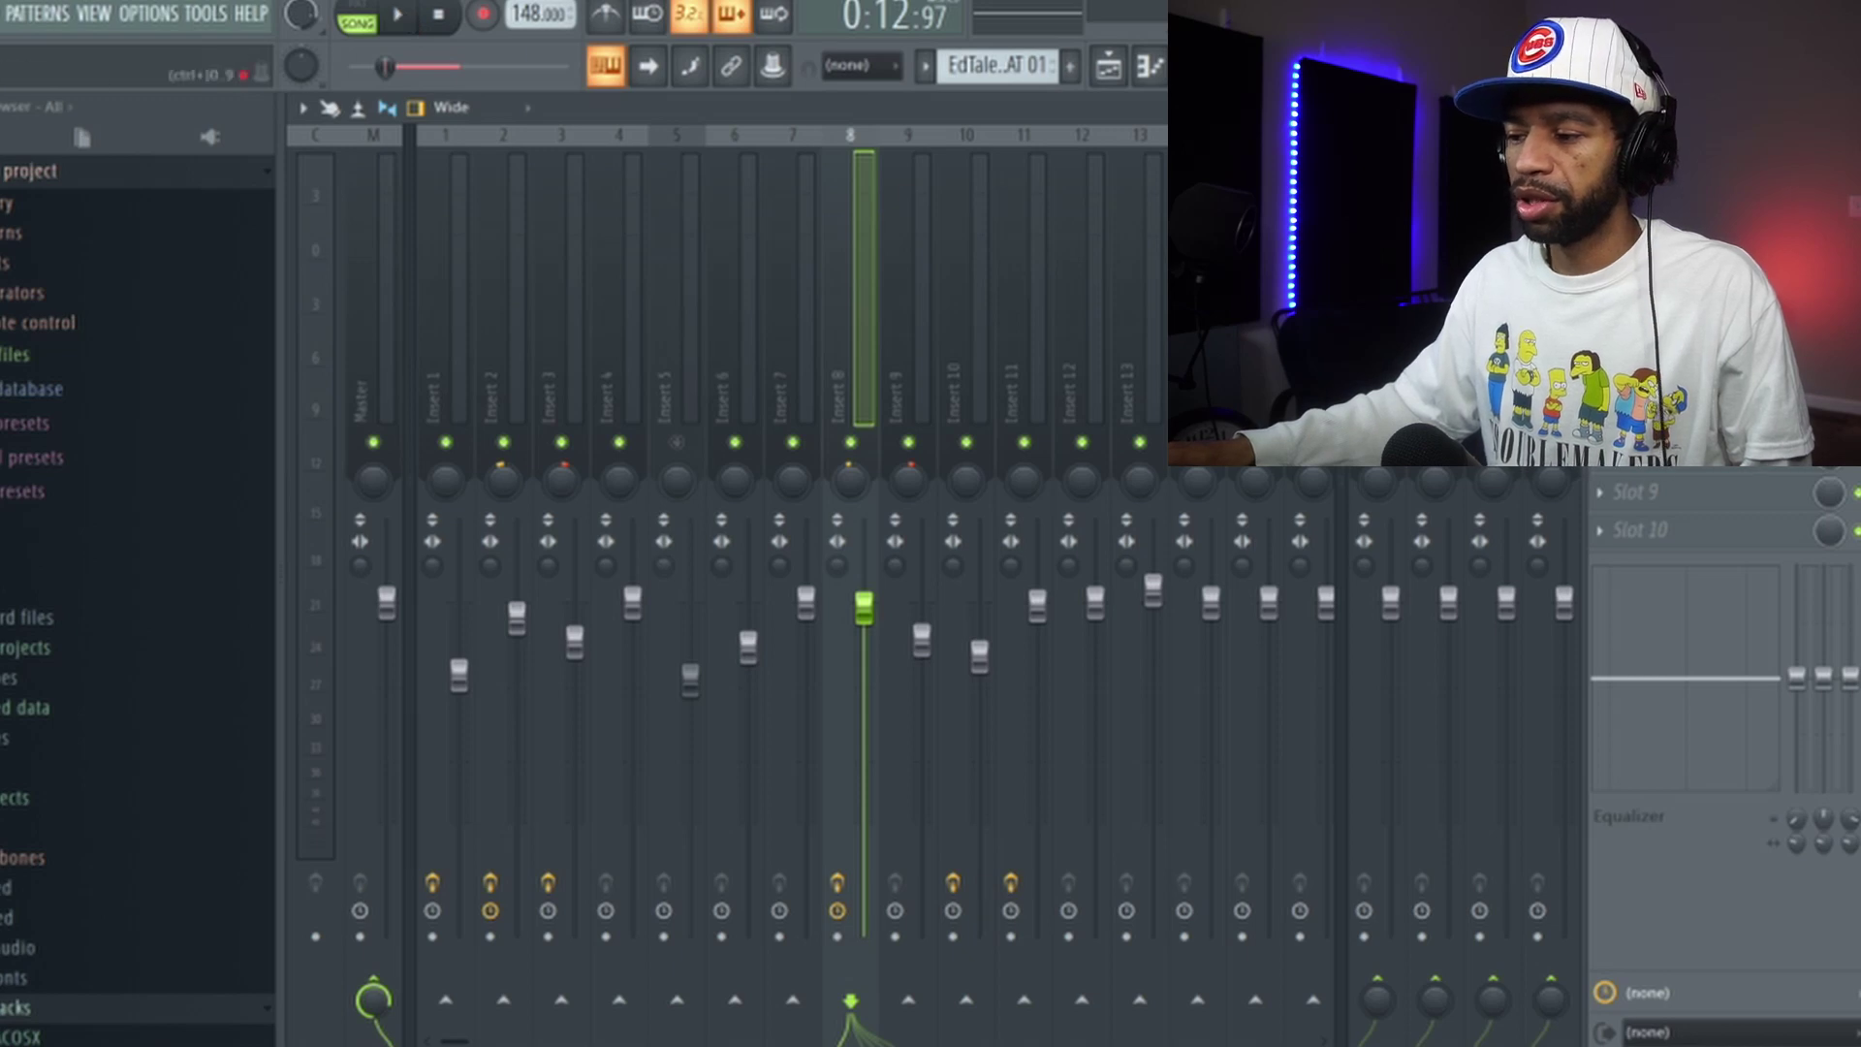
{"action": "left_click", "coordinate": [397, 16]}
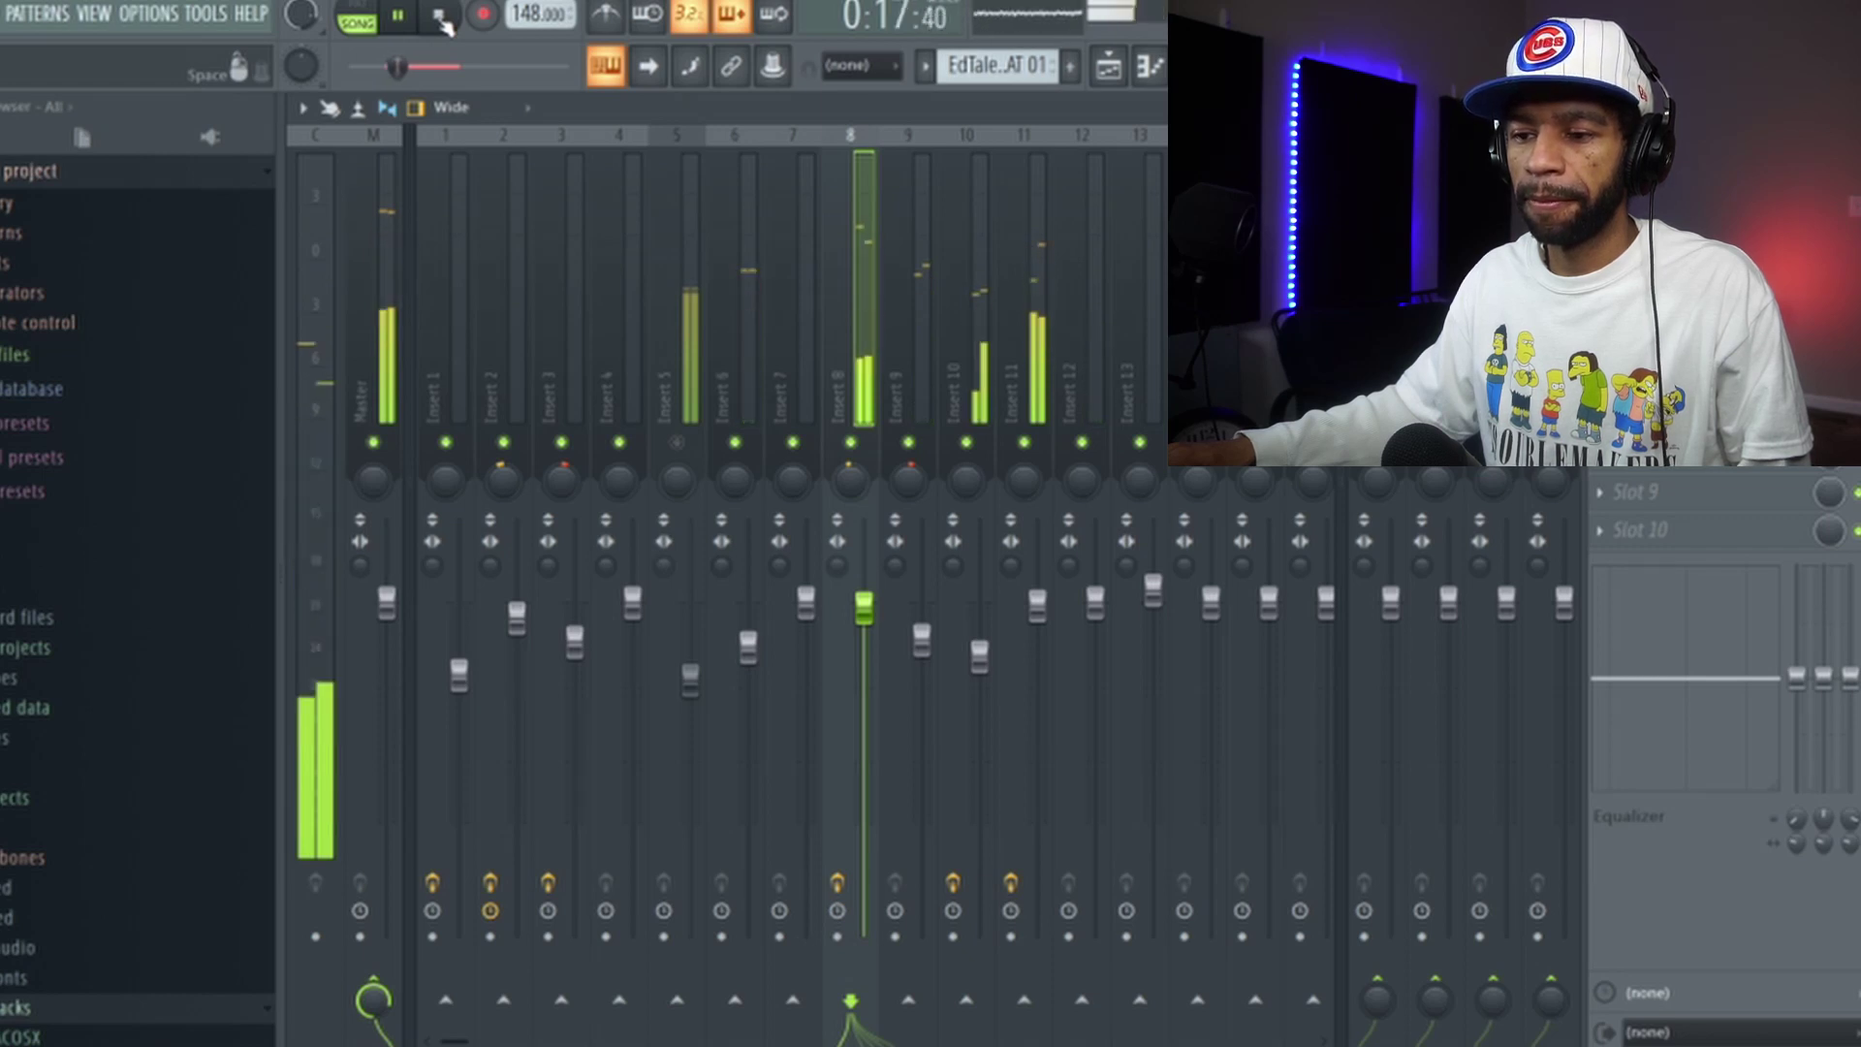
{"action": "left_click", "coordinate": [441, 17]}
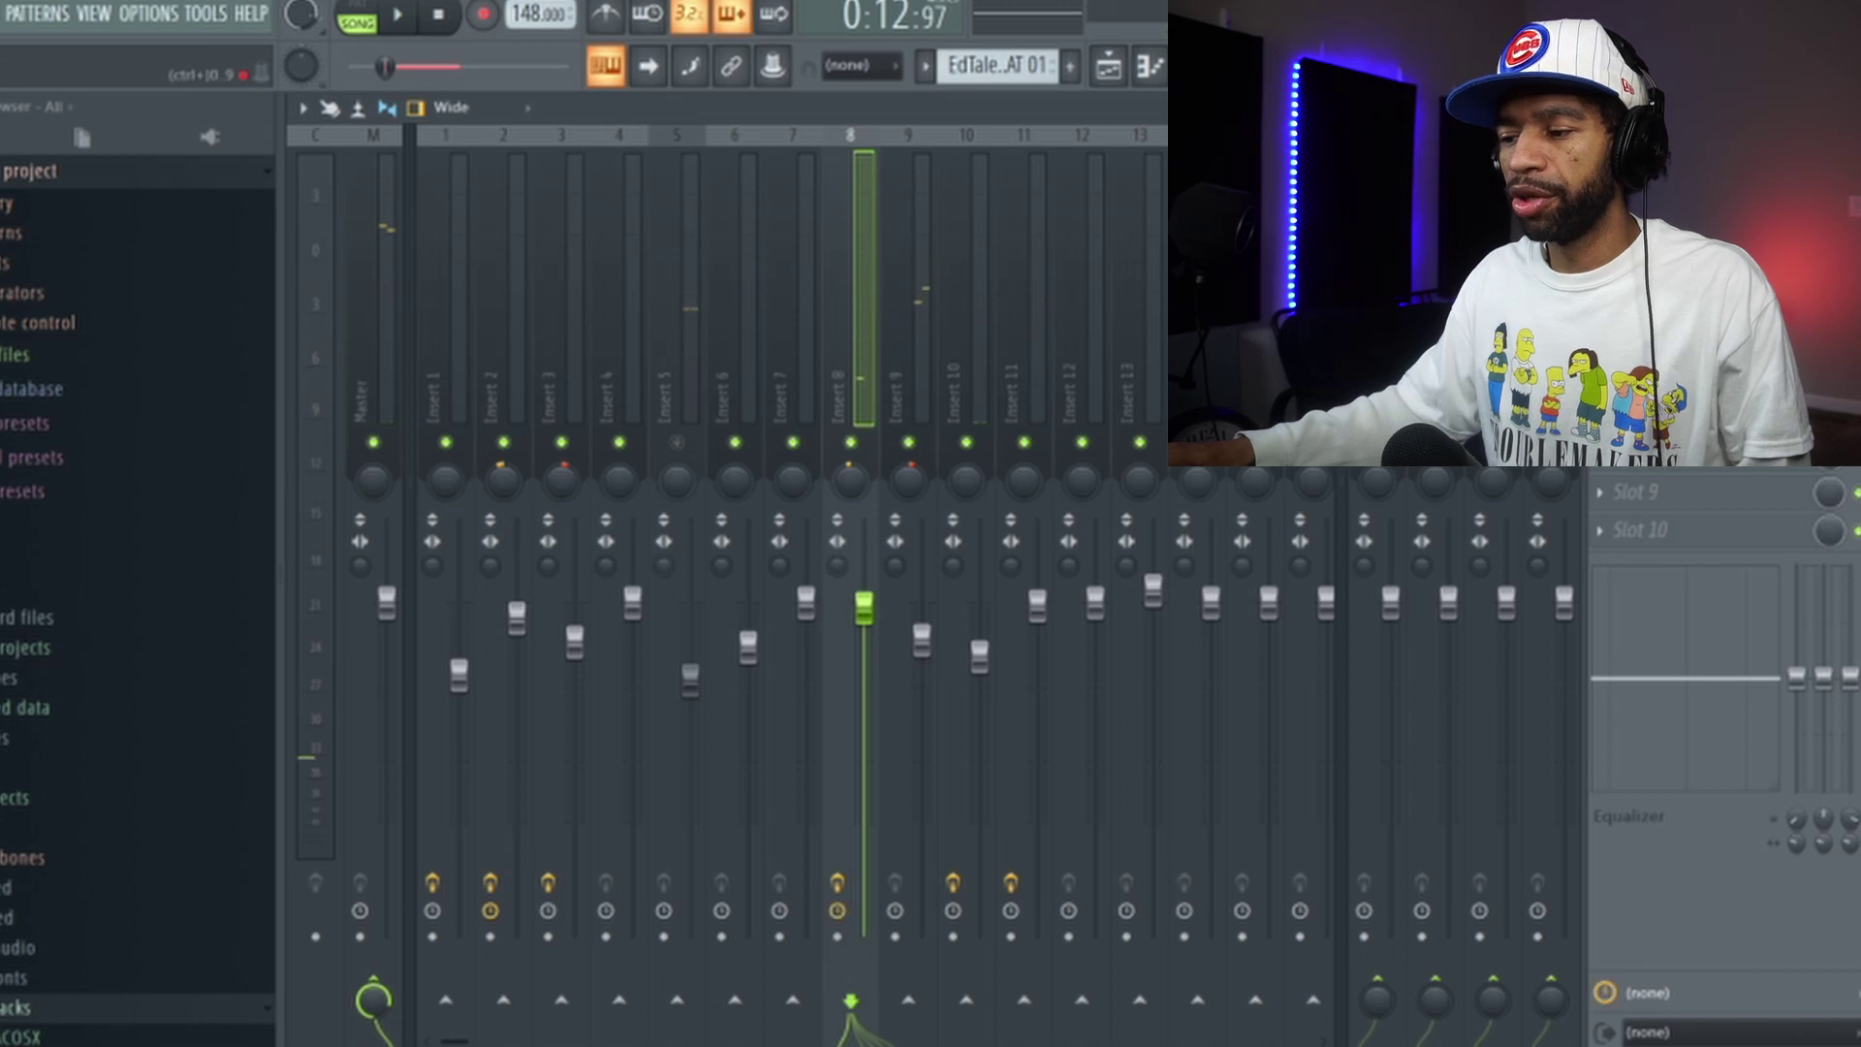
Step: Open sTiltV2 on Insert 8 and turn its slope knob counterclockwise while auditioning the mix
{"action": "left_click", "coordinate": [1647, 291]}
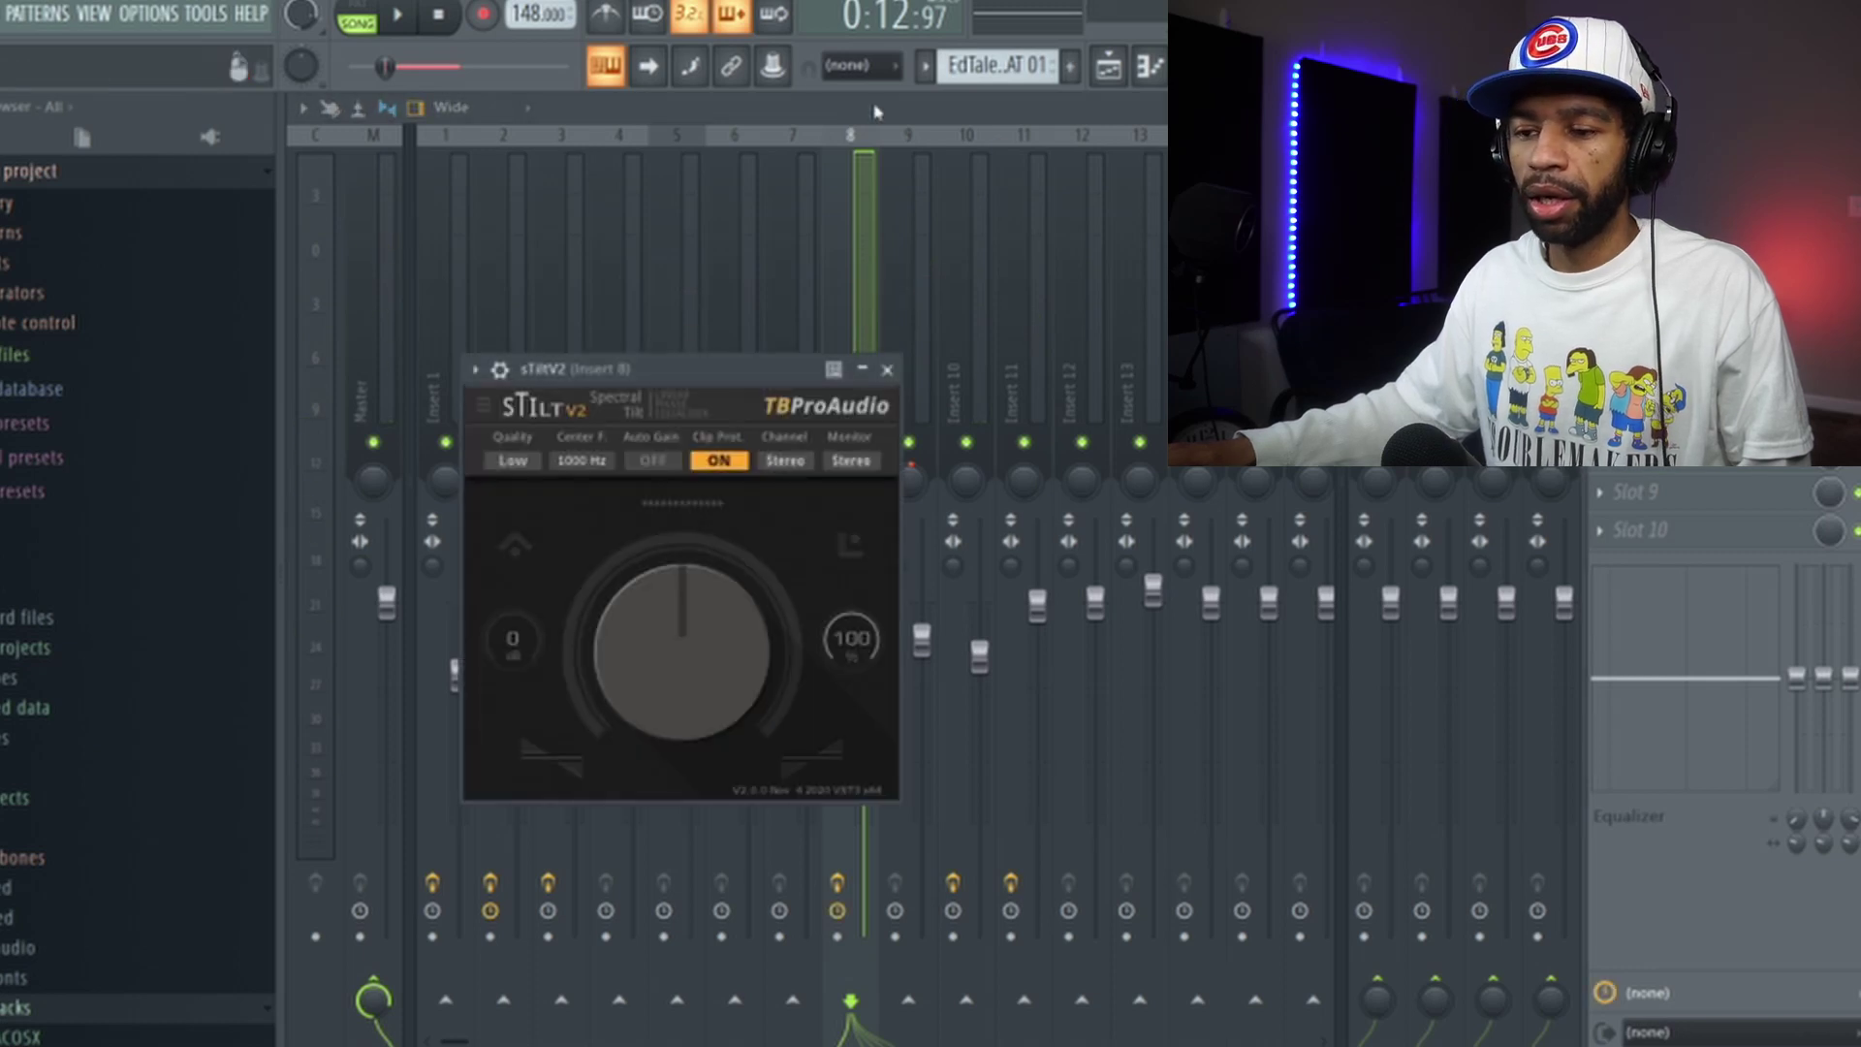
{"action": "left_click", "coordinate": [400, 15]}
{"action": "left_click_drag", "start_coordinate": [682, 625], "coordinate": [683, 644]}
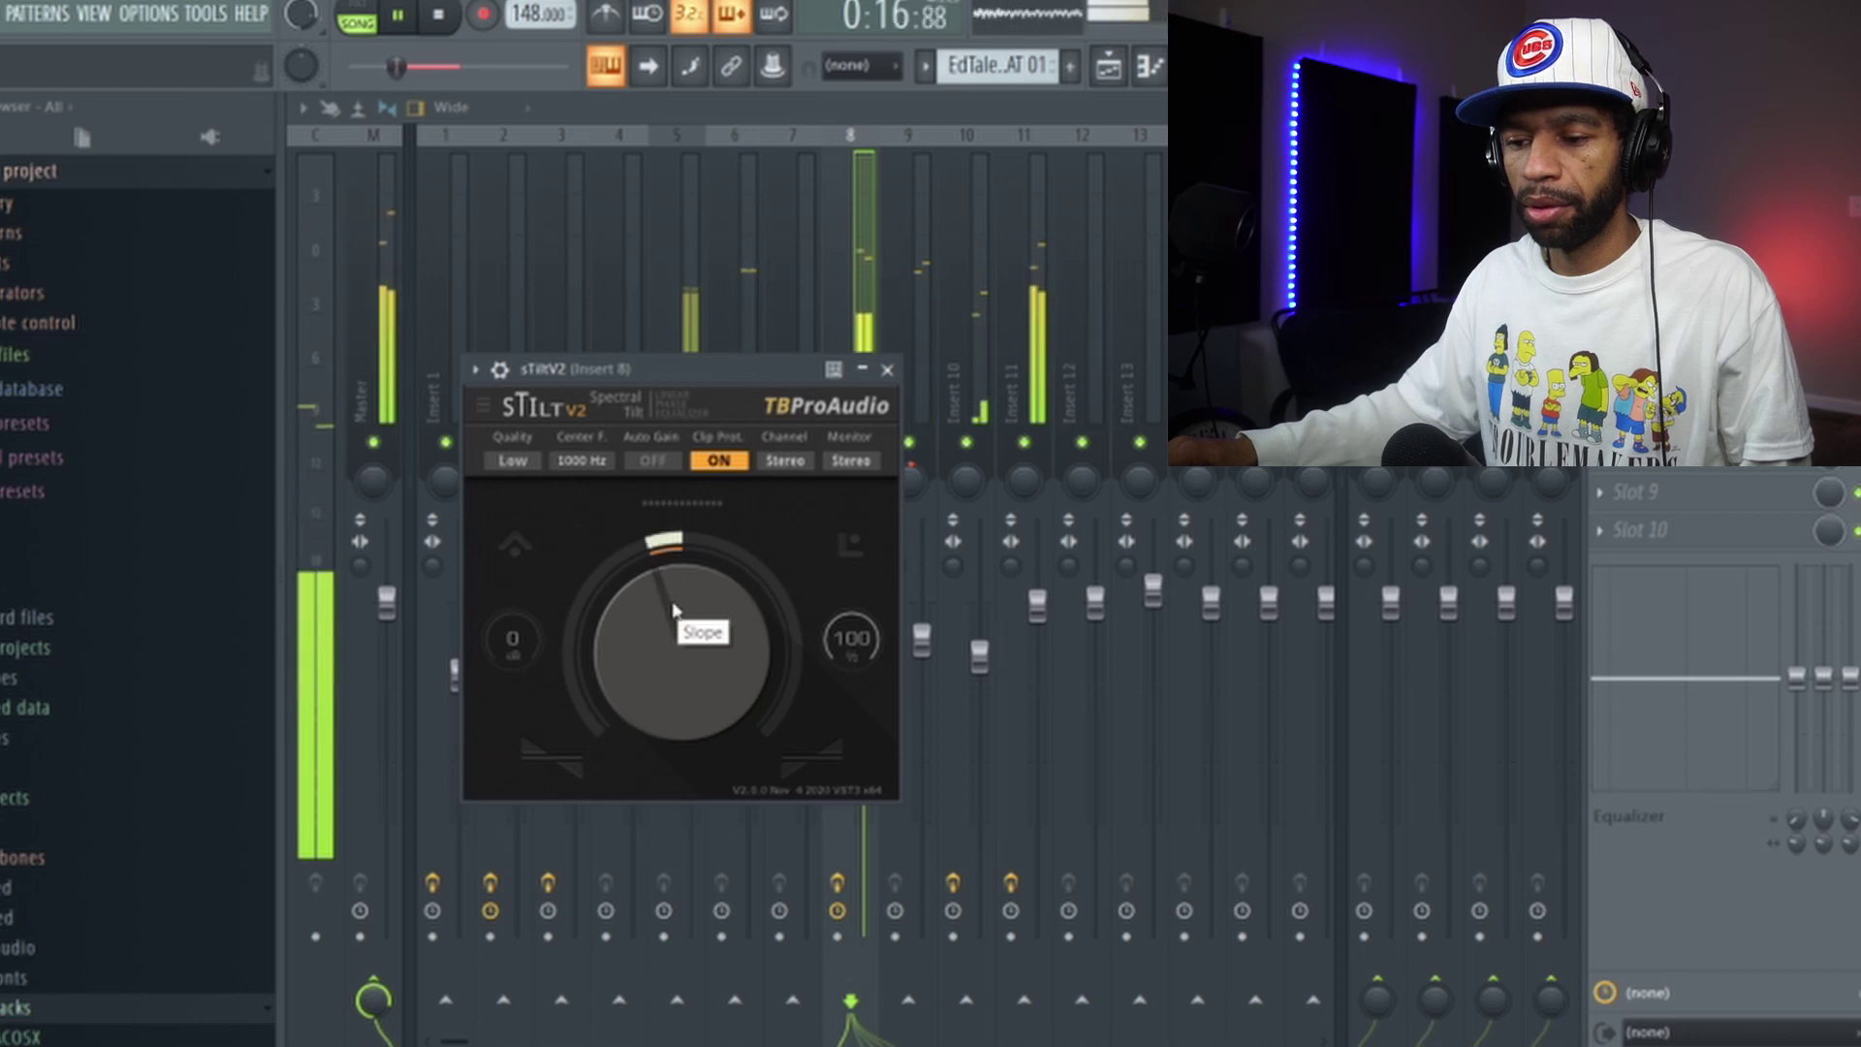
{"action": "left_click_drag", "start_coordinate": [681, 593], "coordinate": [681, 620]}
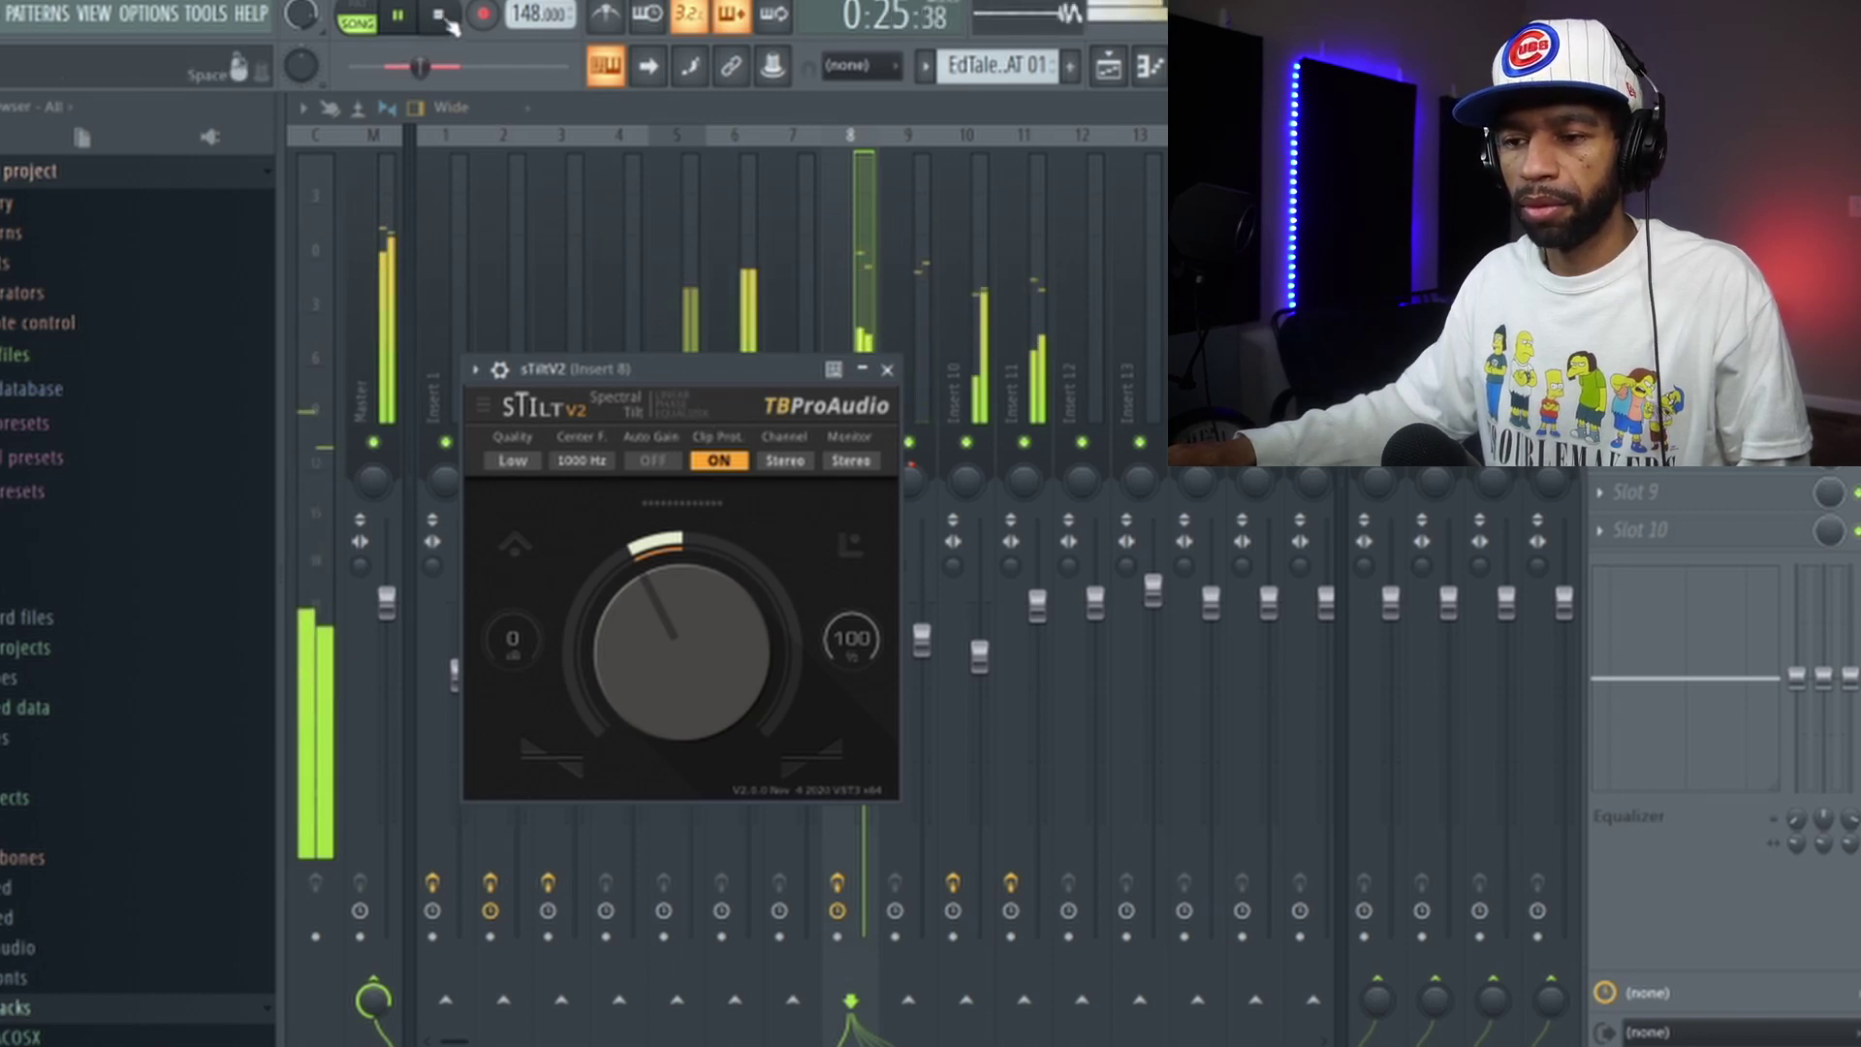
{"action": "left_click", "coordinate": [440, 18]}
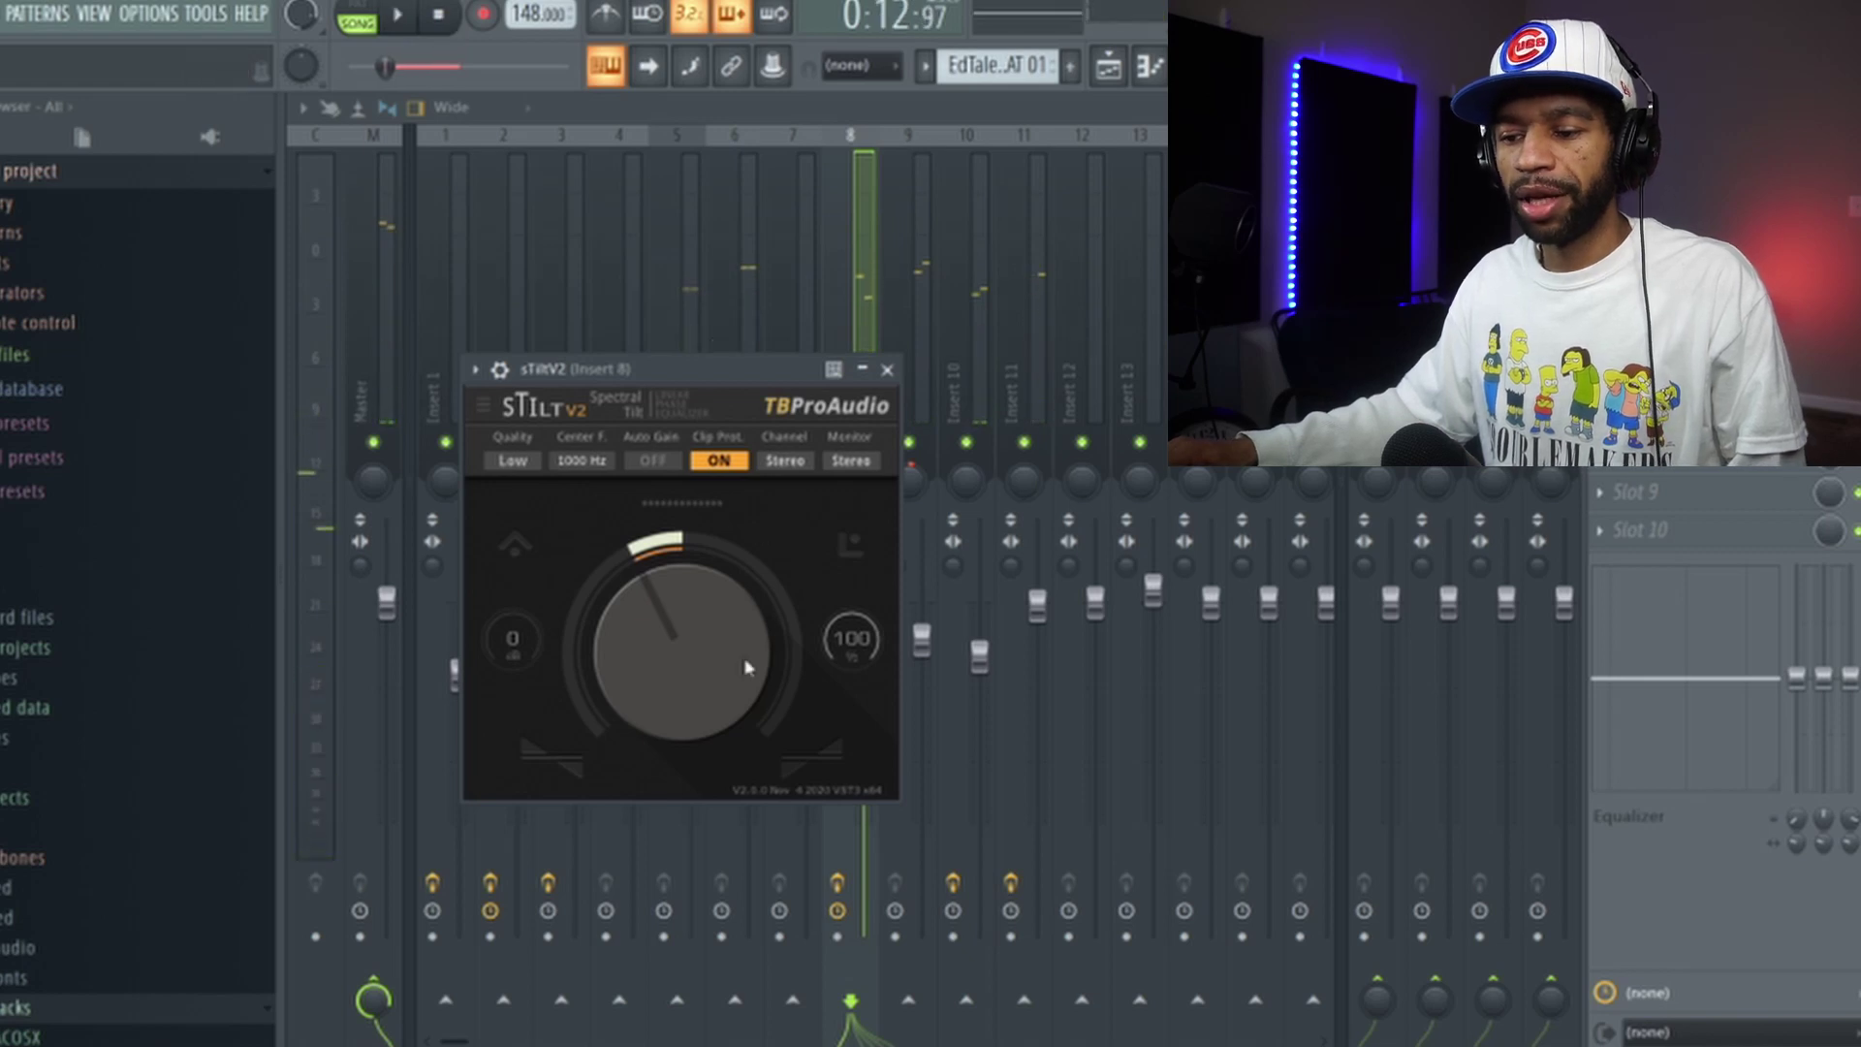
Step: Reset the sTiltV2 slope to its centre position, close the plugin and play the mix for comparison
{"action": "mouse_move", "coordinate": [651, 635]}
{"action": "left_mouse_down"}
{"action": "mouse_move", "coordinate": [651, 618]}
{"action": "mouse_move", "coordinate": [651, 635]}
{"action": "left_mouse_up"}
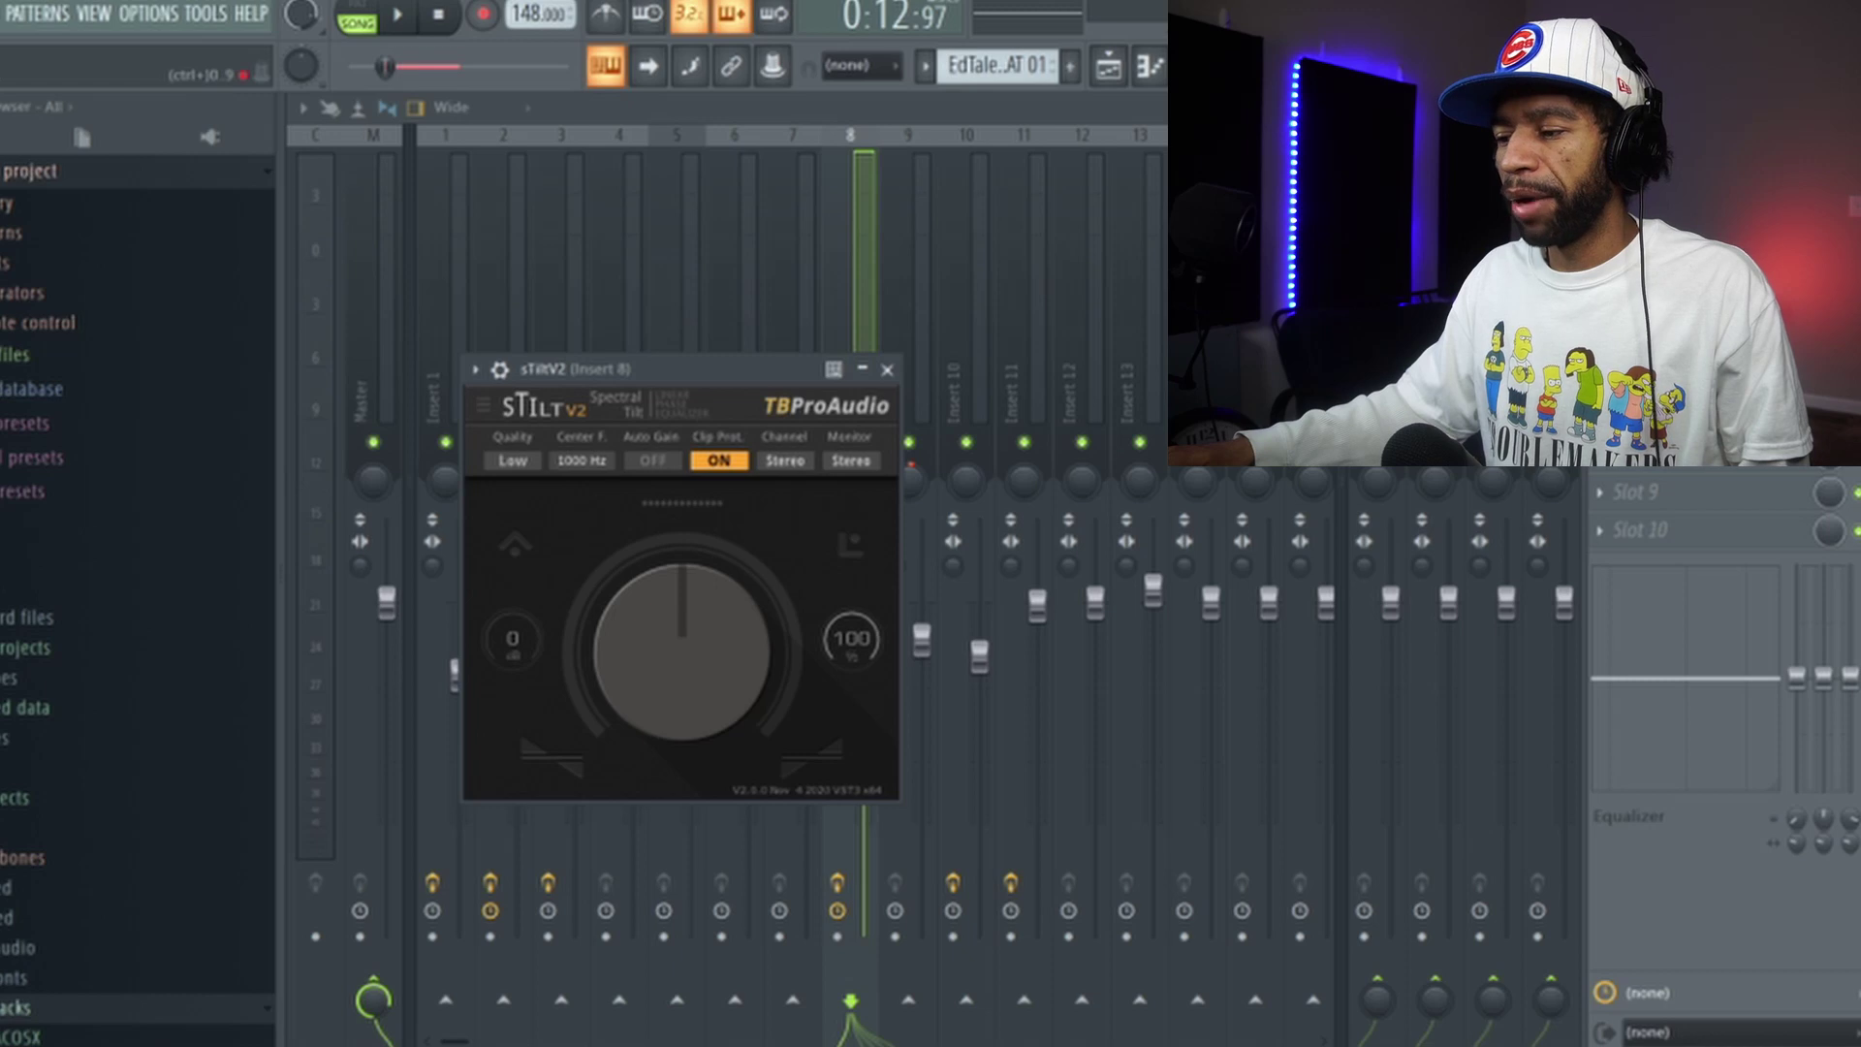
{"action": "key", "text": "Escape"}
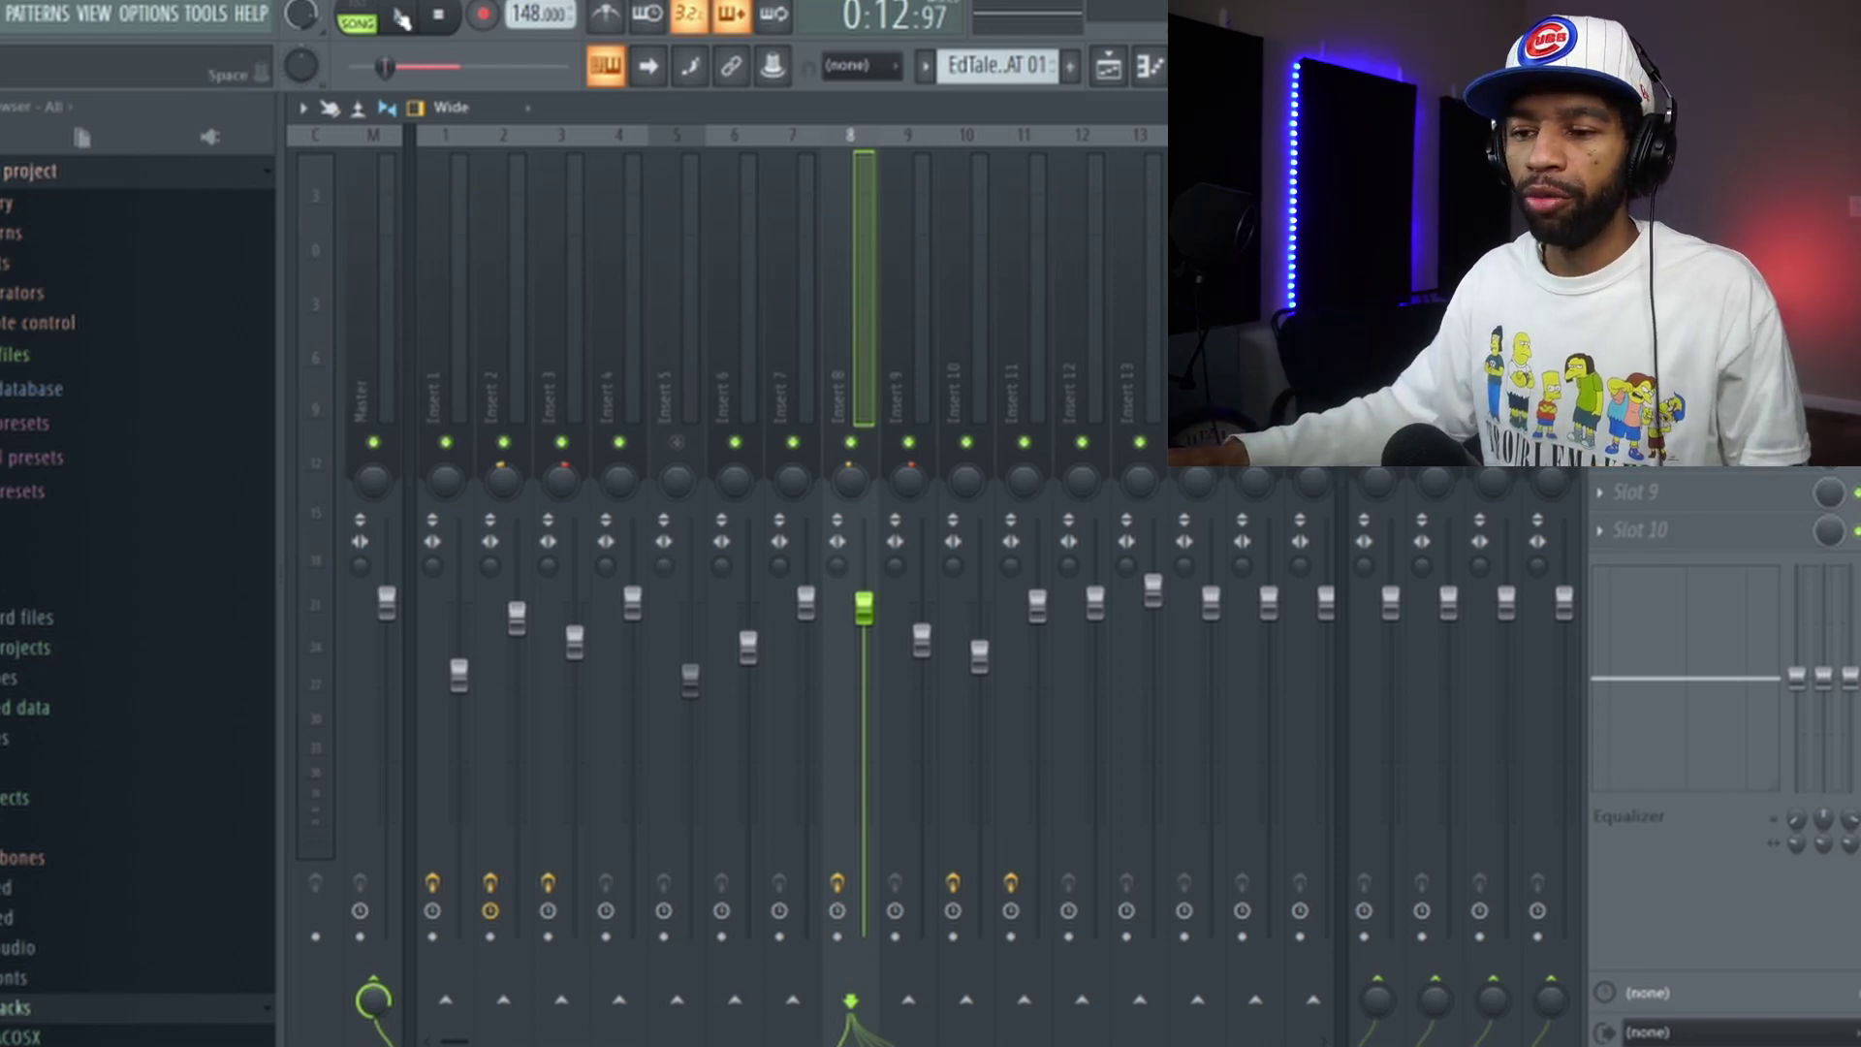
{"action": "left_click", "coordinate": [399, 16]}
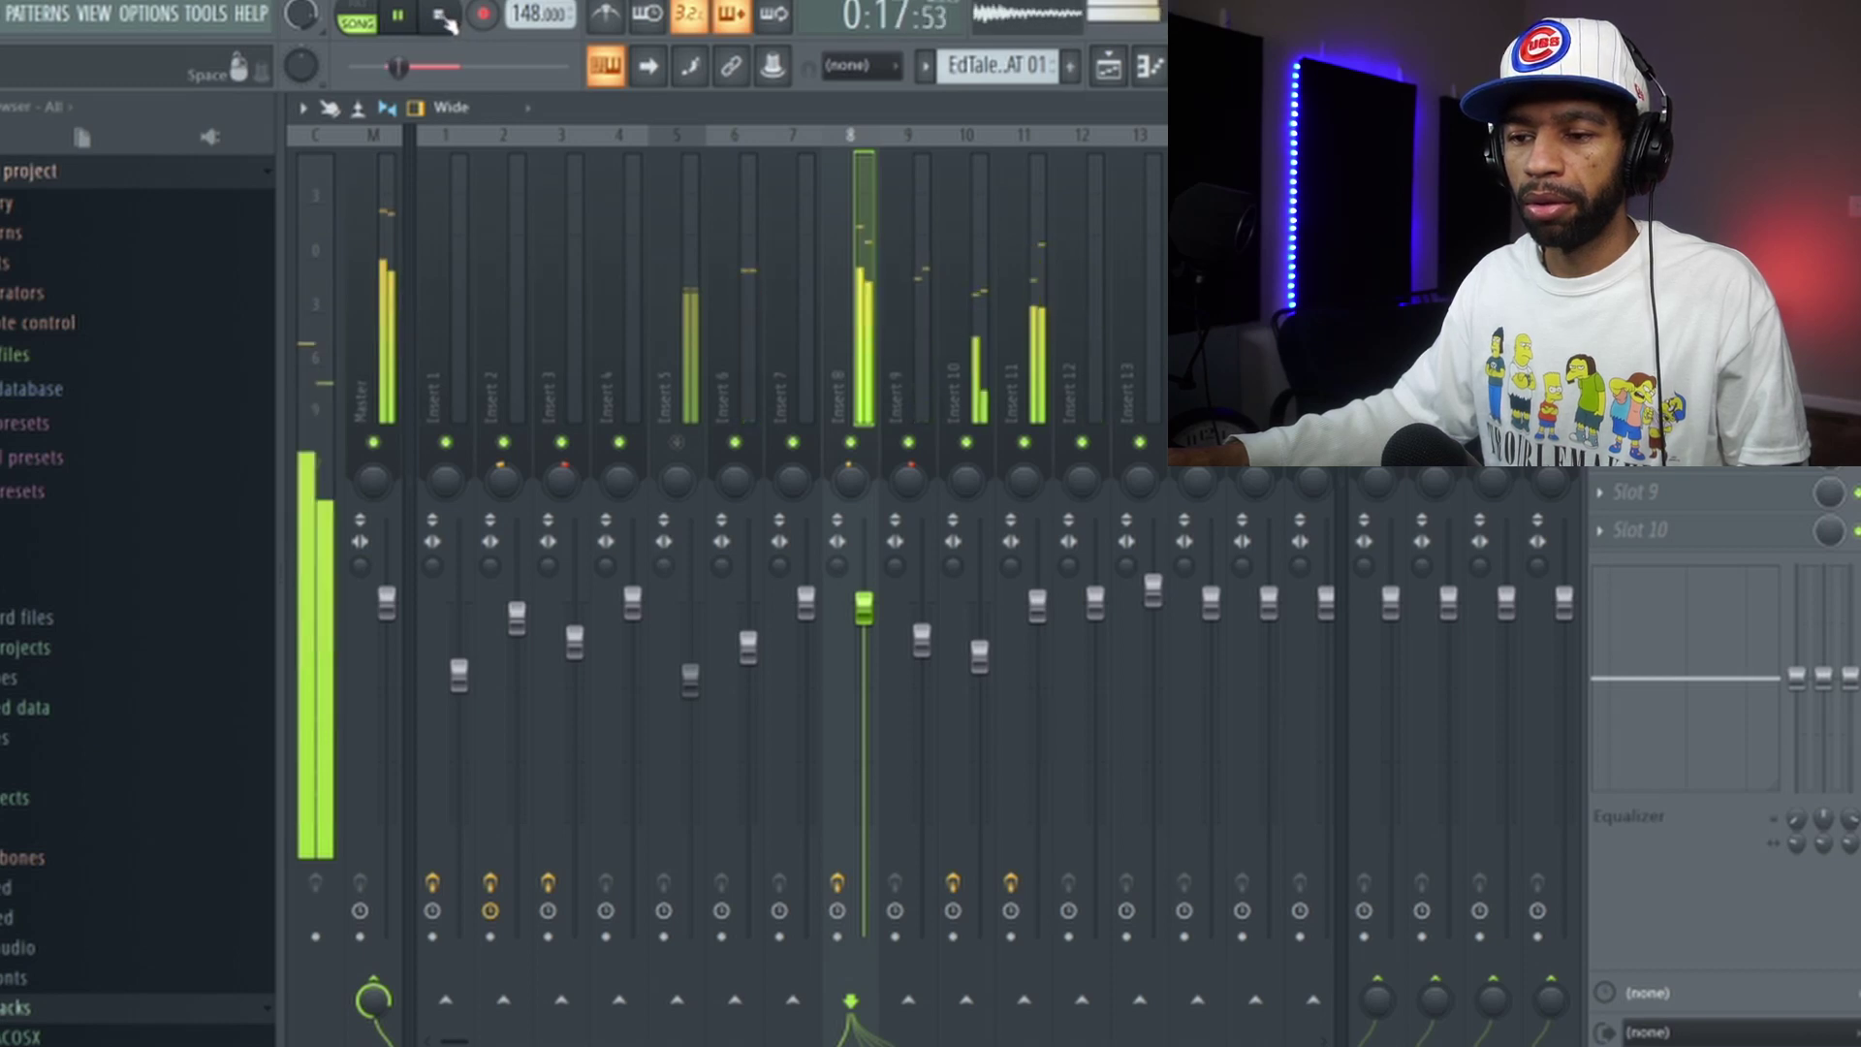
{"action": "left_click", "coordinate": [441, 19]}
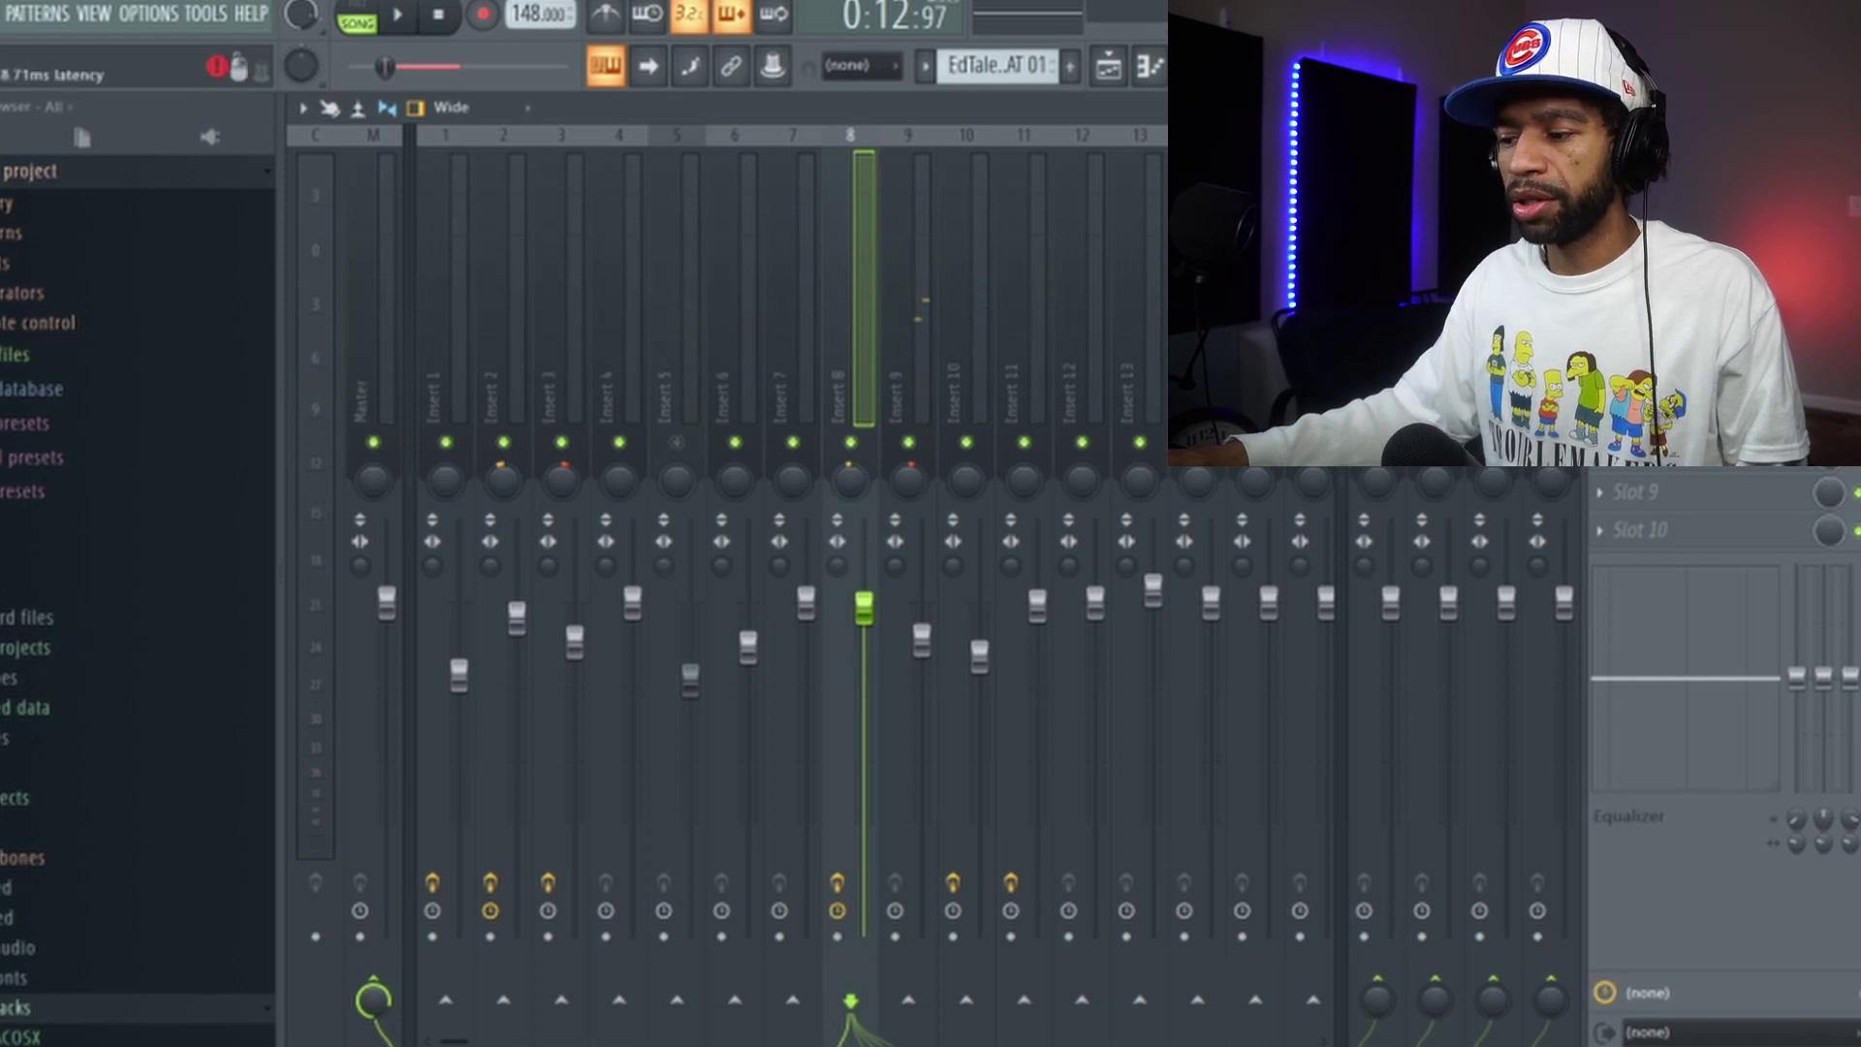
Step: Try a stronger counterclockwise sTiltV2 slope on Insert 8 during playback, reset it to centre and close the plugin
{"action": "left_click", "coordinate": [1648, 242]}
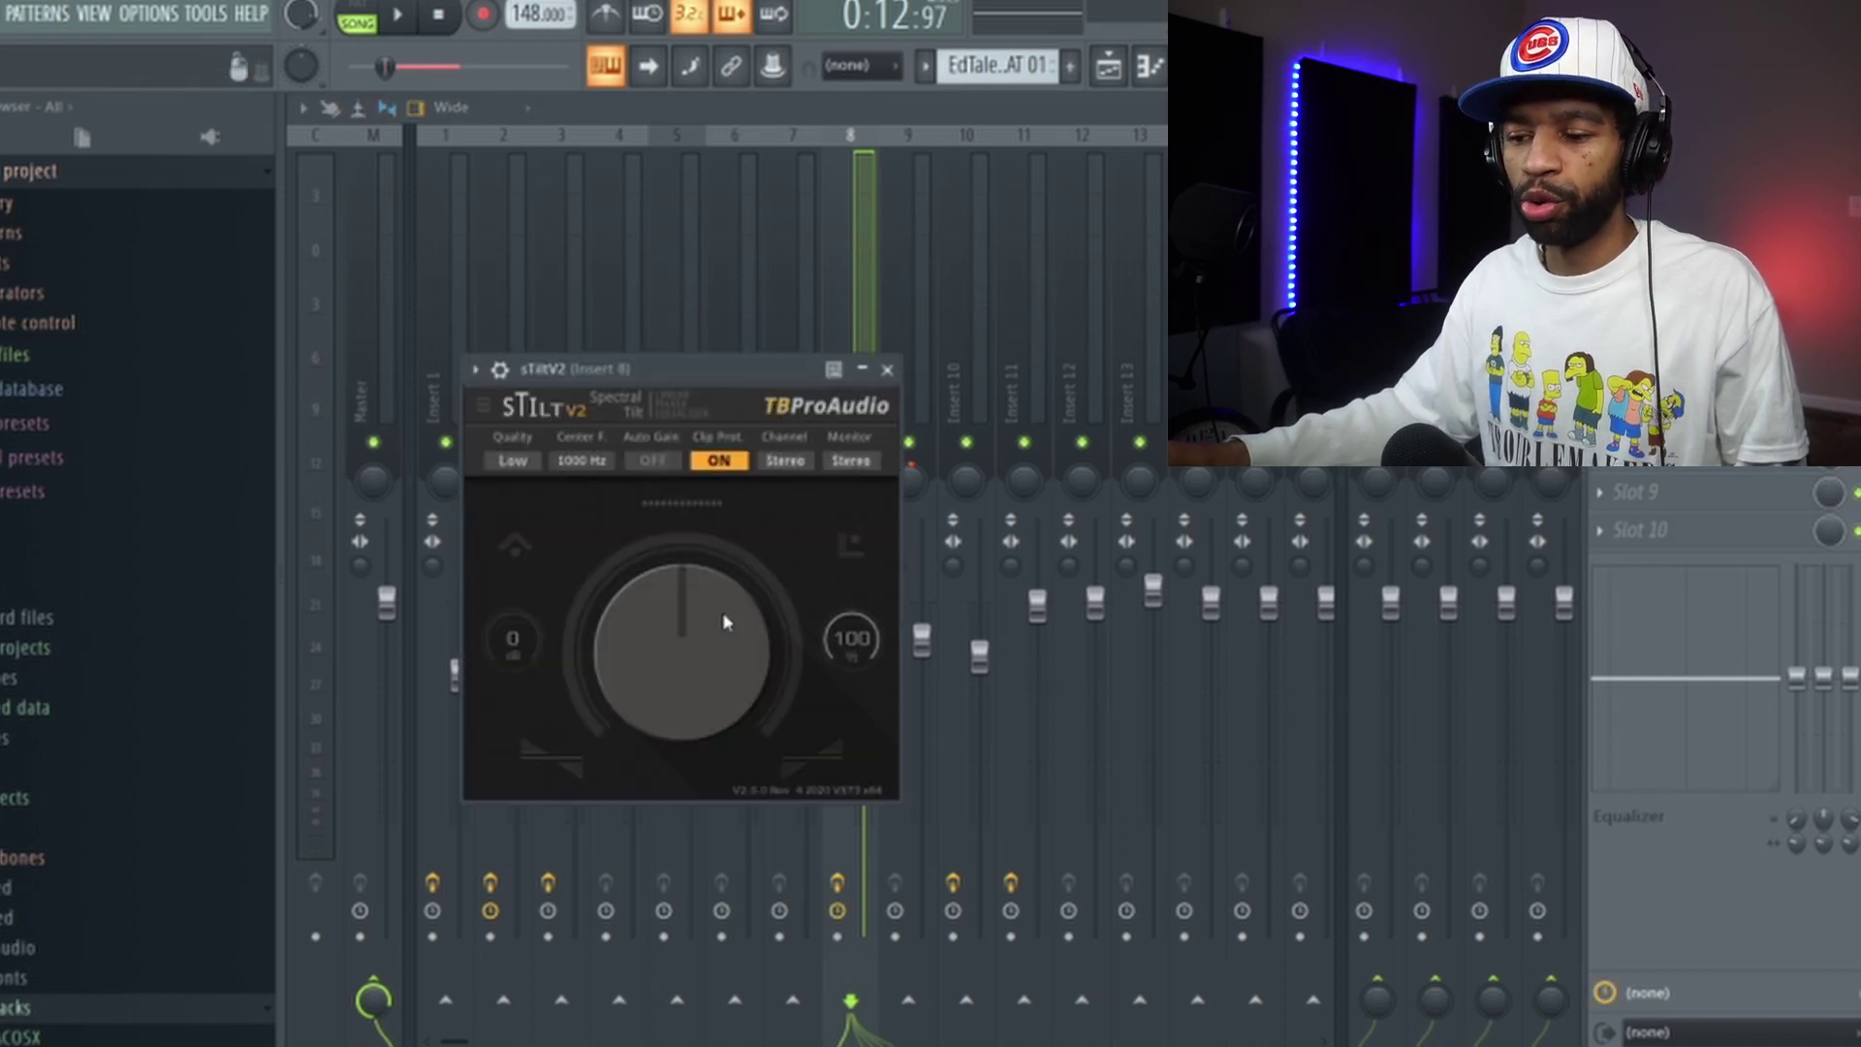
{"action": "key", "text": "space"}
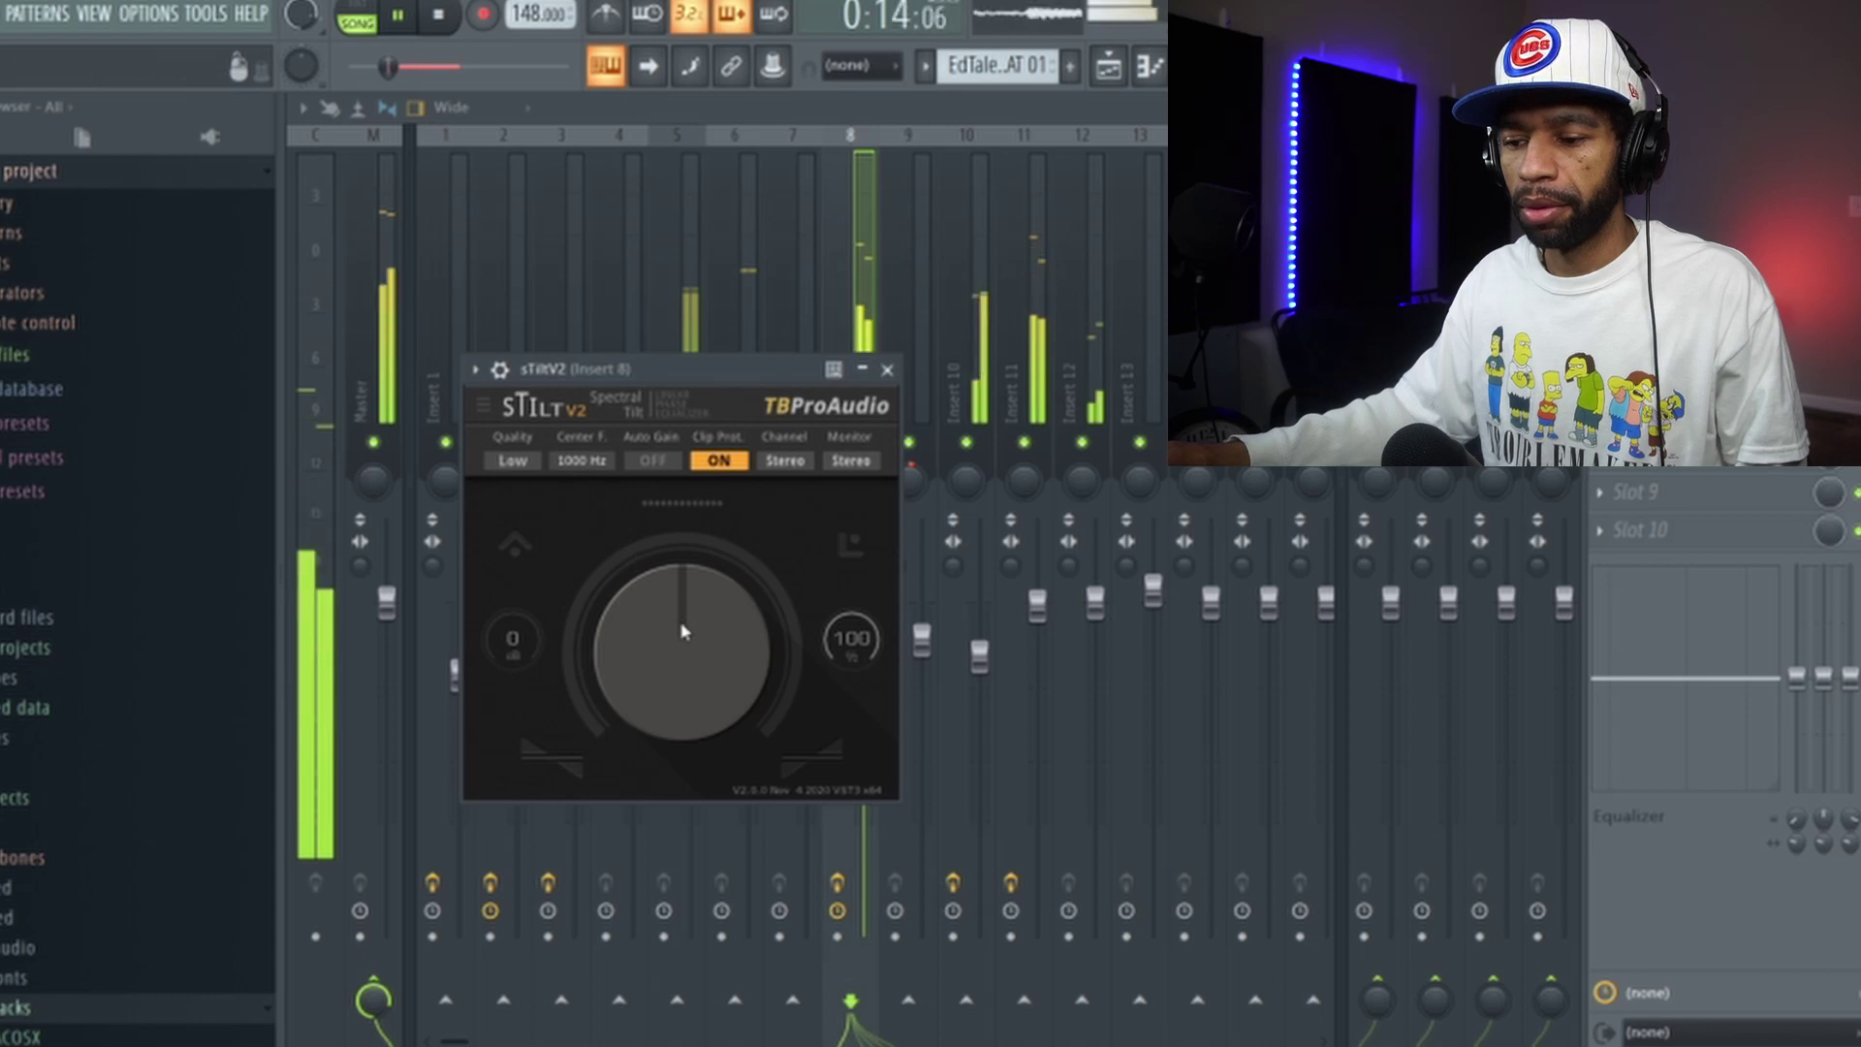
{"action": "left_click_drag", "start_coordinate": [683, 630], "coordinate": [684, 669]}
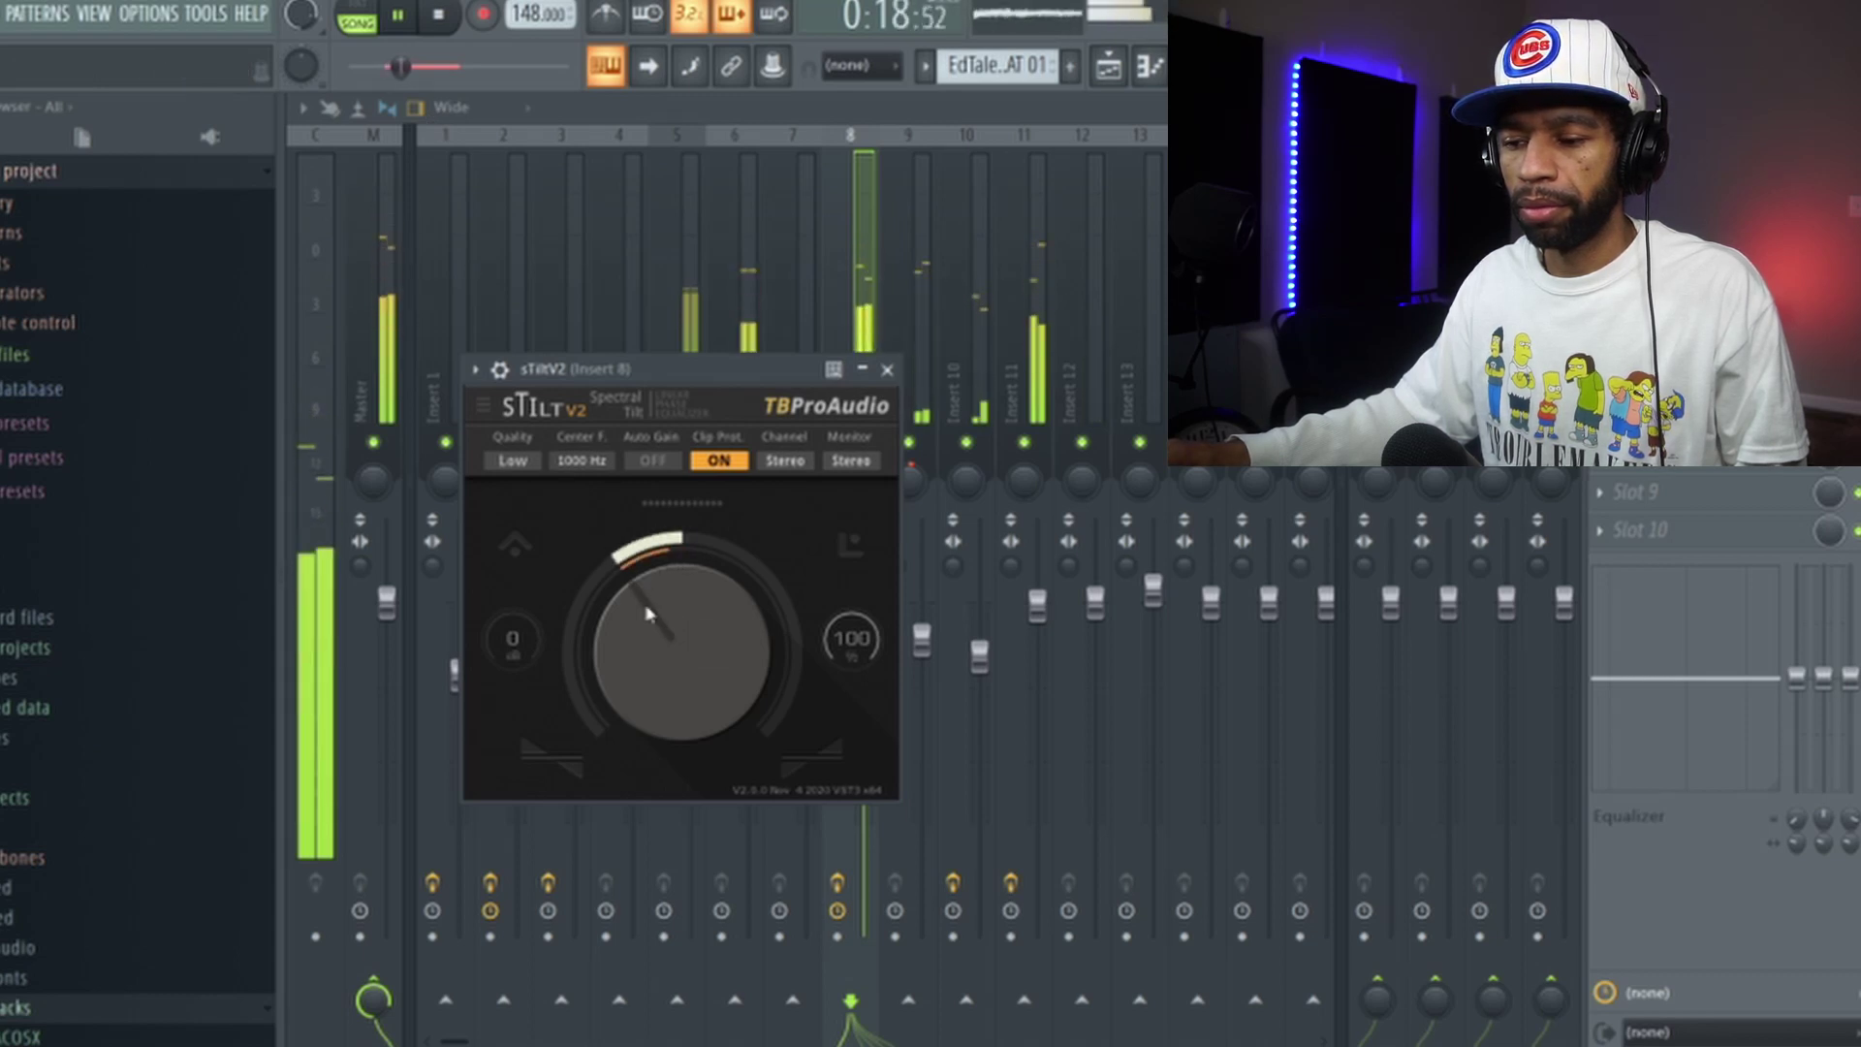
{"action": "left_click", "coordinate": [441, 19]}
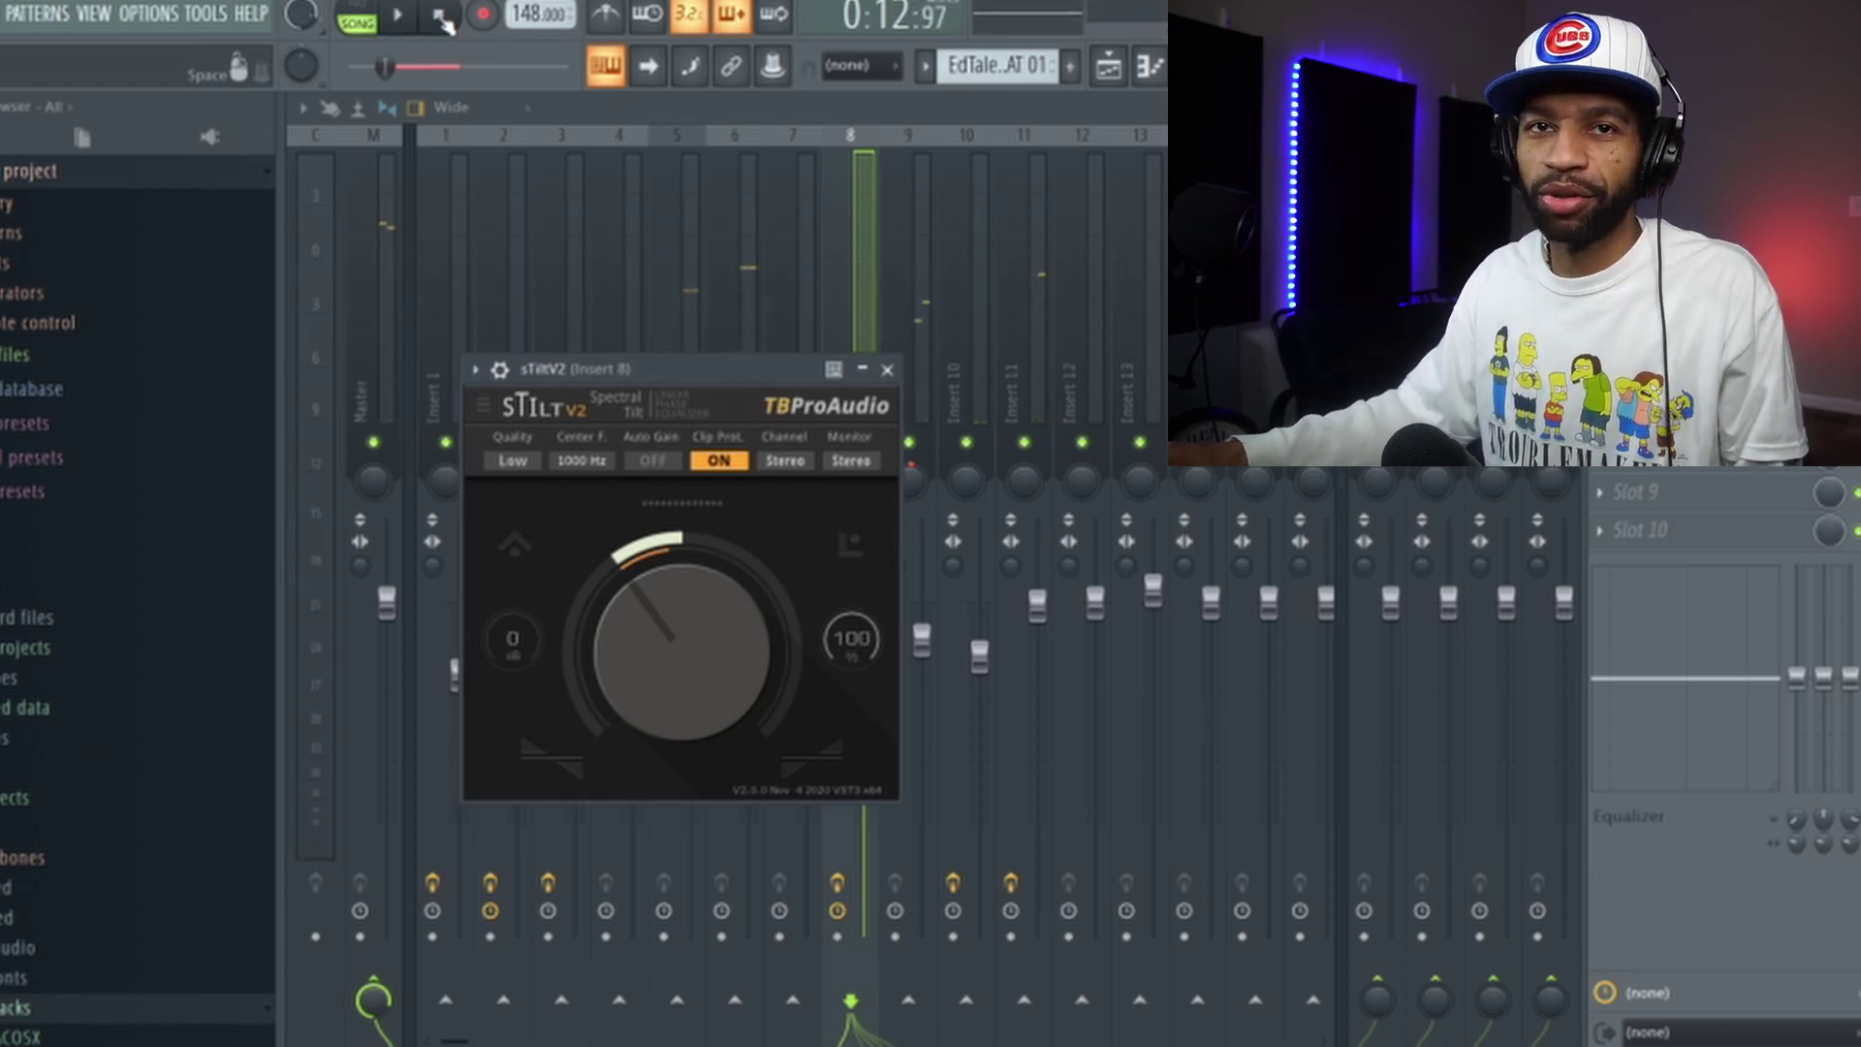
{"action": "left_click_drag", "start_coordinate": [650, 654], "coordinate": [650, 620]}
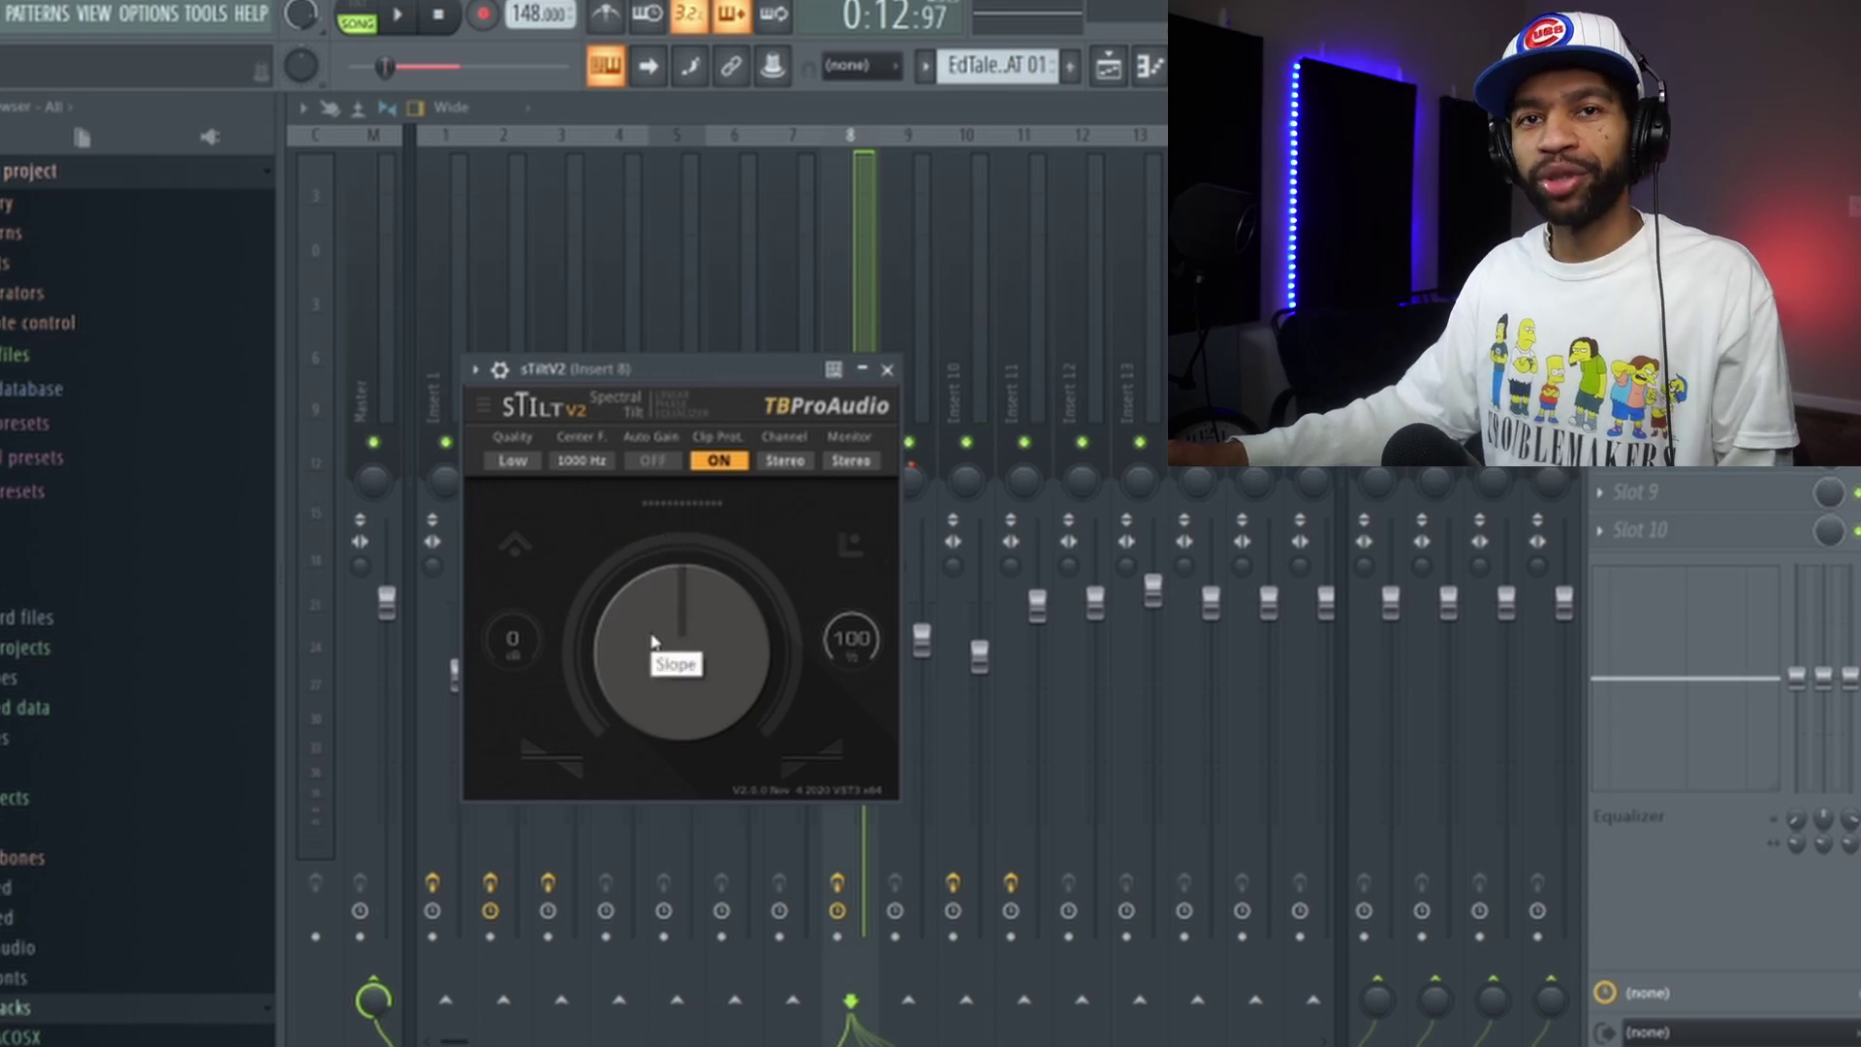
{"action": "left_click", "coordinate": [886, 370]}
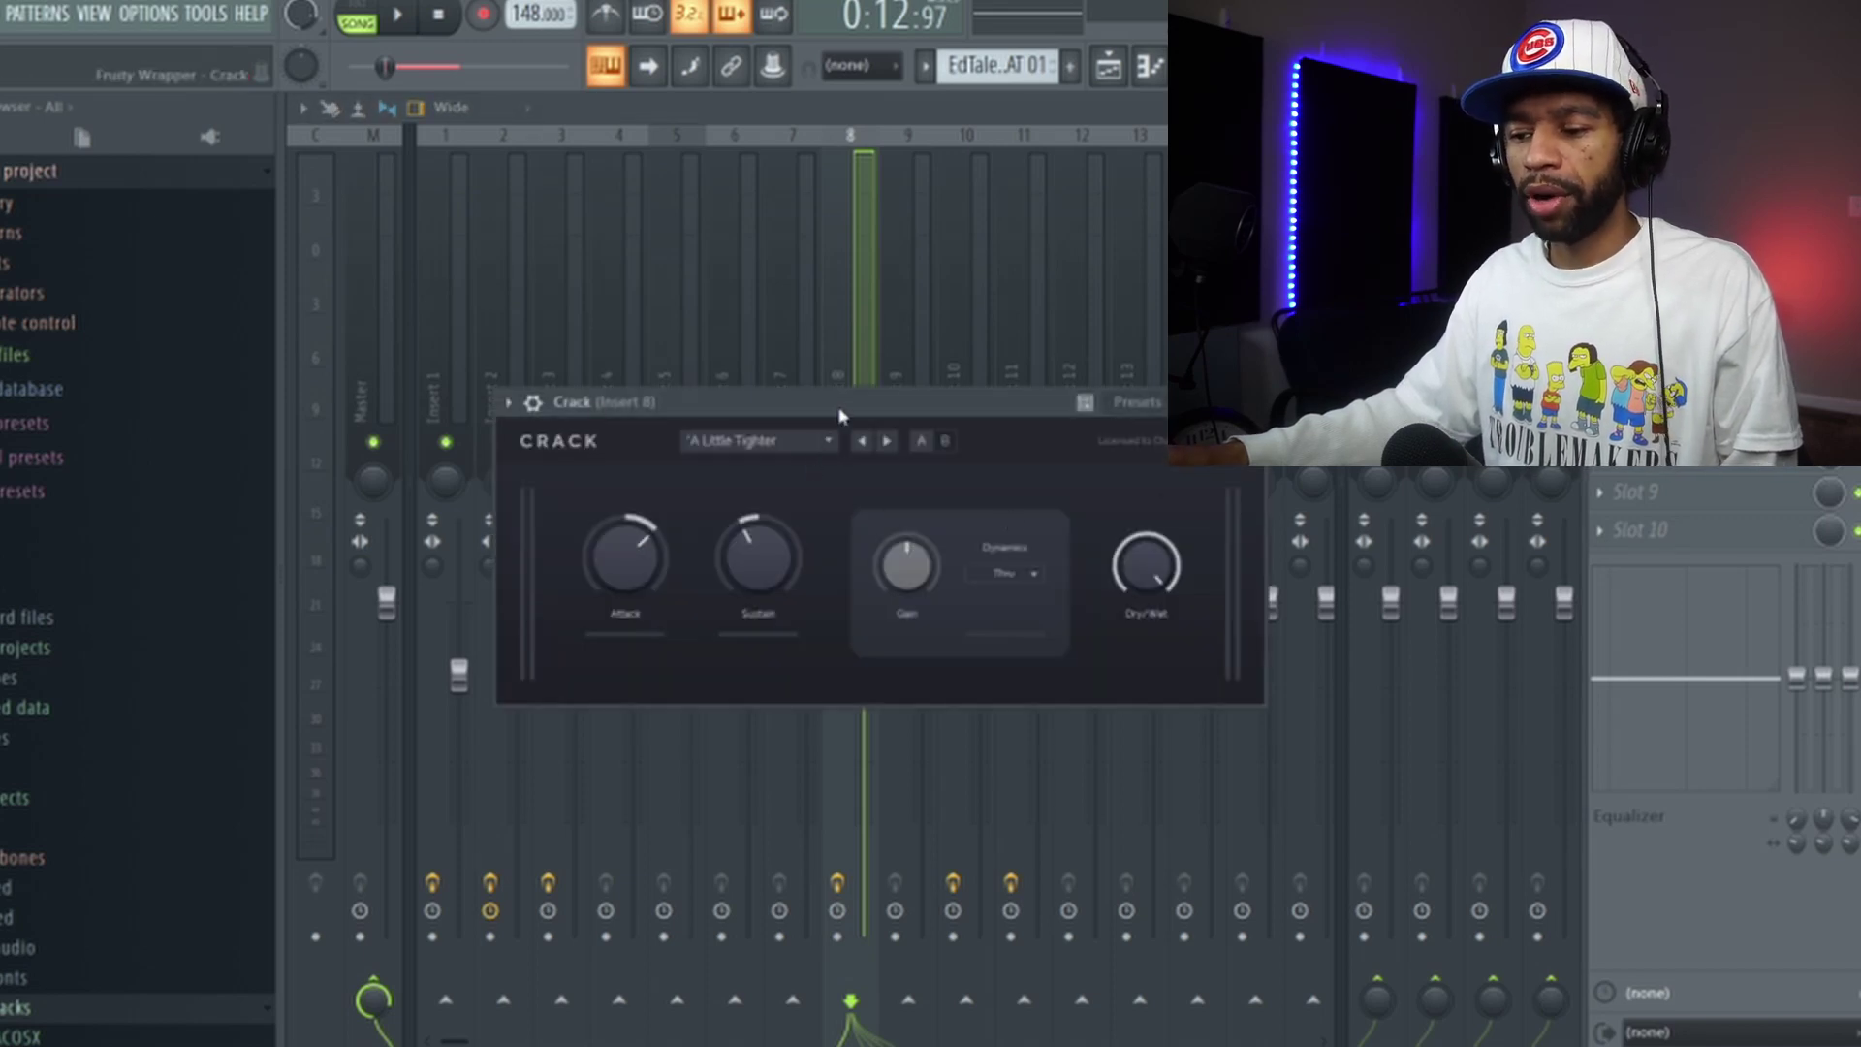
Step: Load the A Little Tighter factory preset in Crack on Insert 8, set Dynamics to Thru and close the plugin
{"action": "left_click_drag", "start_coordinate": [839, 415], "coordinate": [793, 254]}
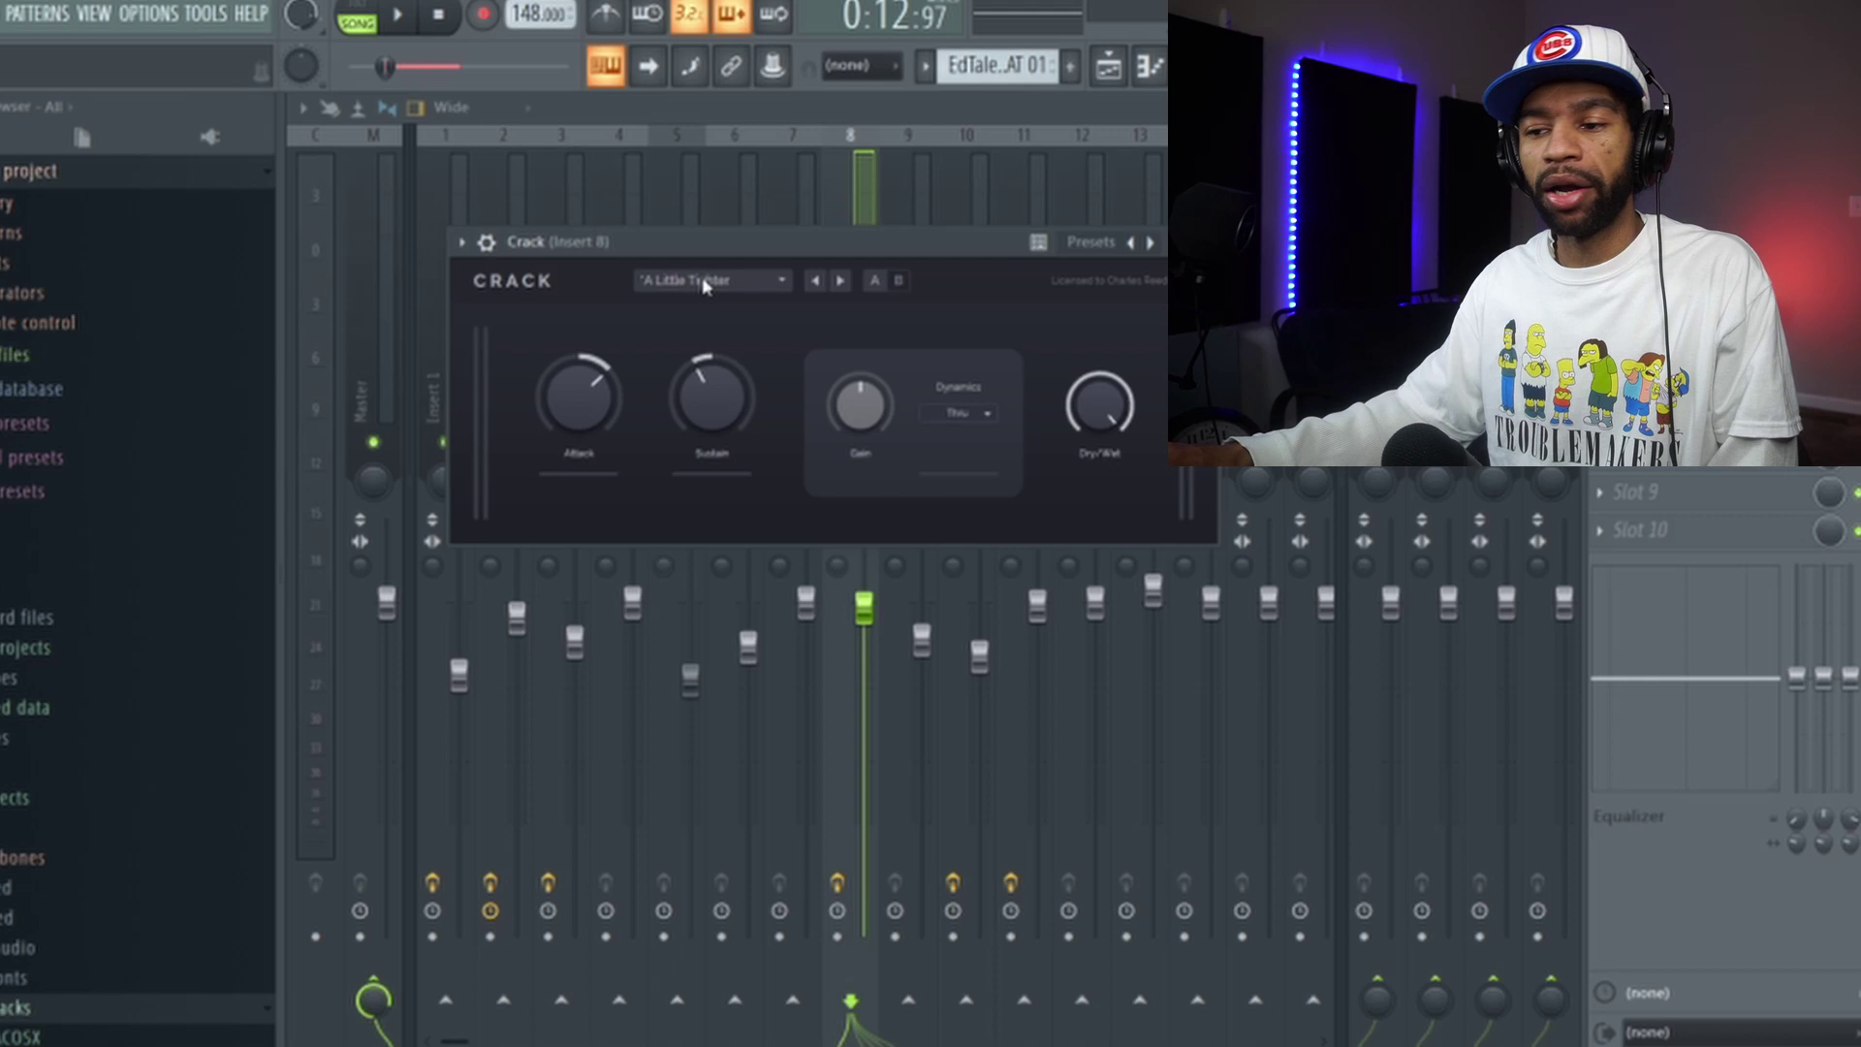
{"action": "left_click", "coordinate": [784, 281]}
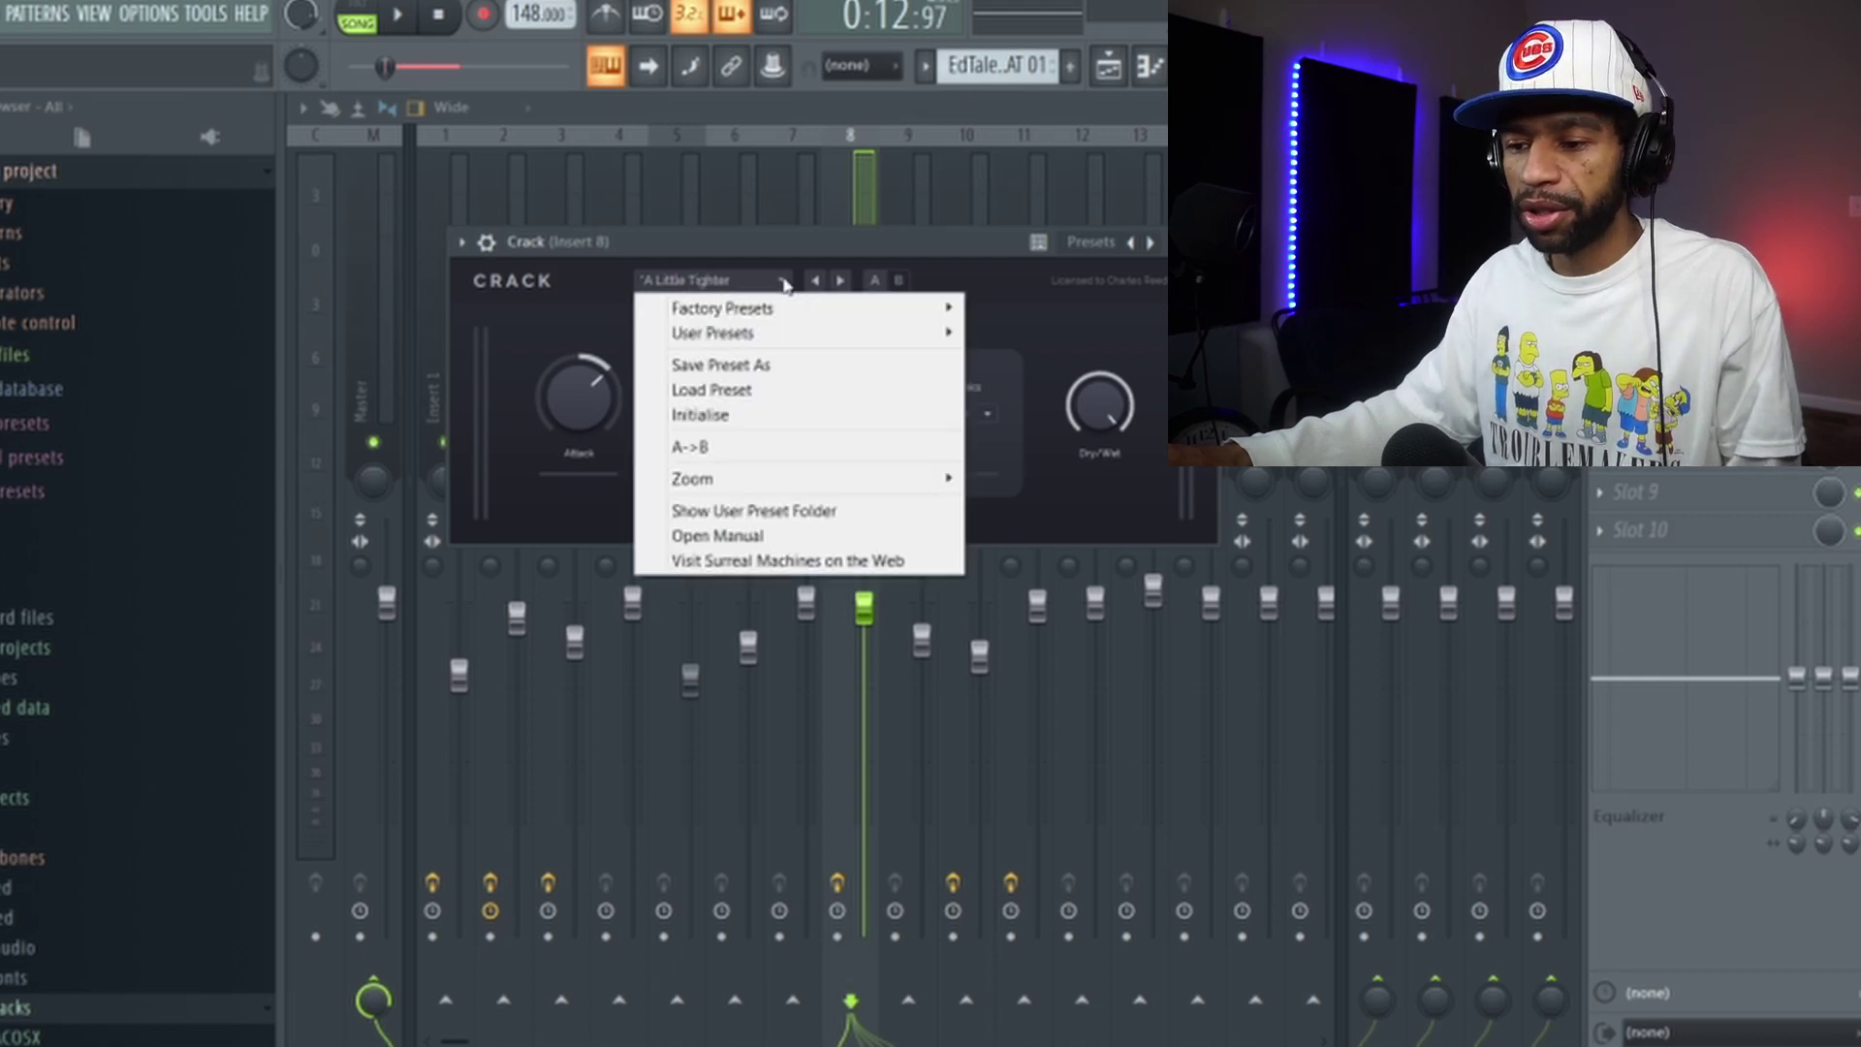
{"action": "mouse_move", "coordinate": [932, 312]}
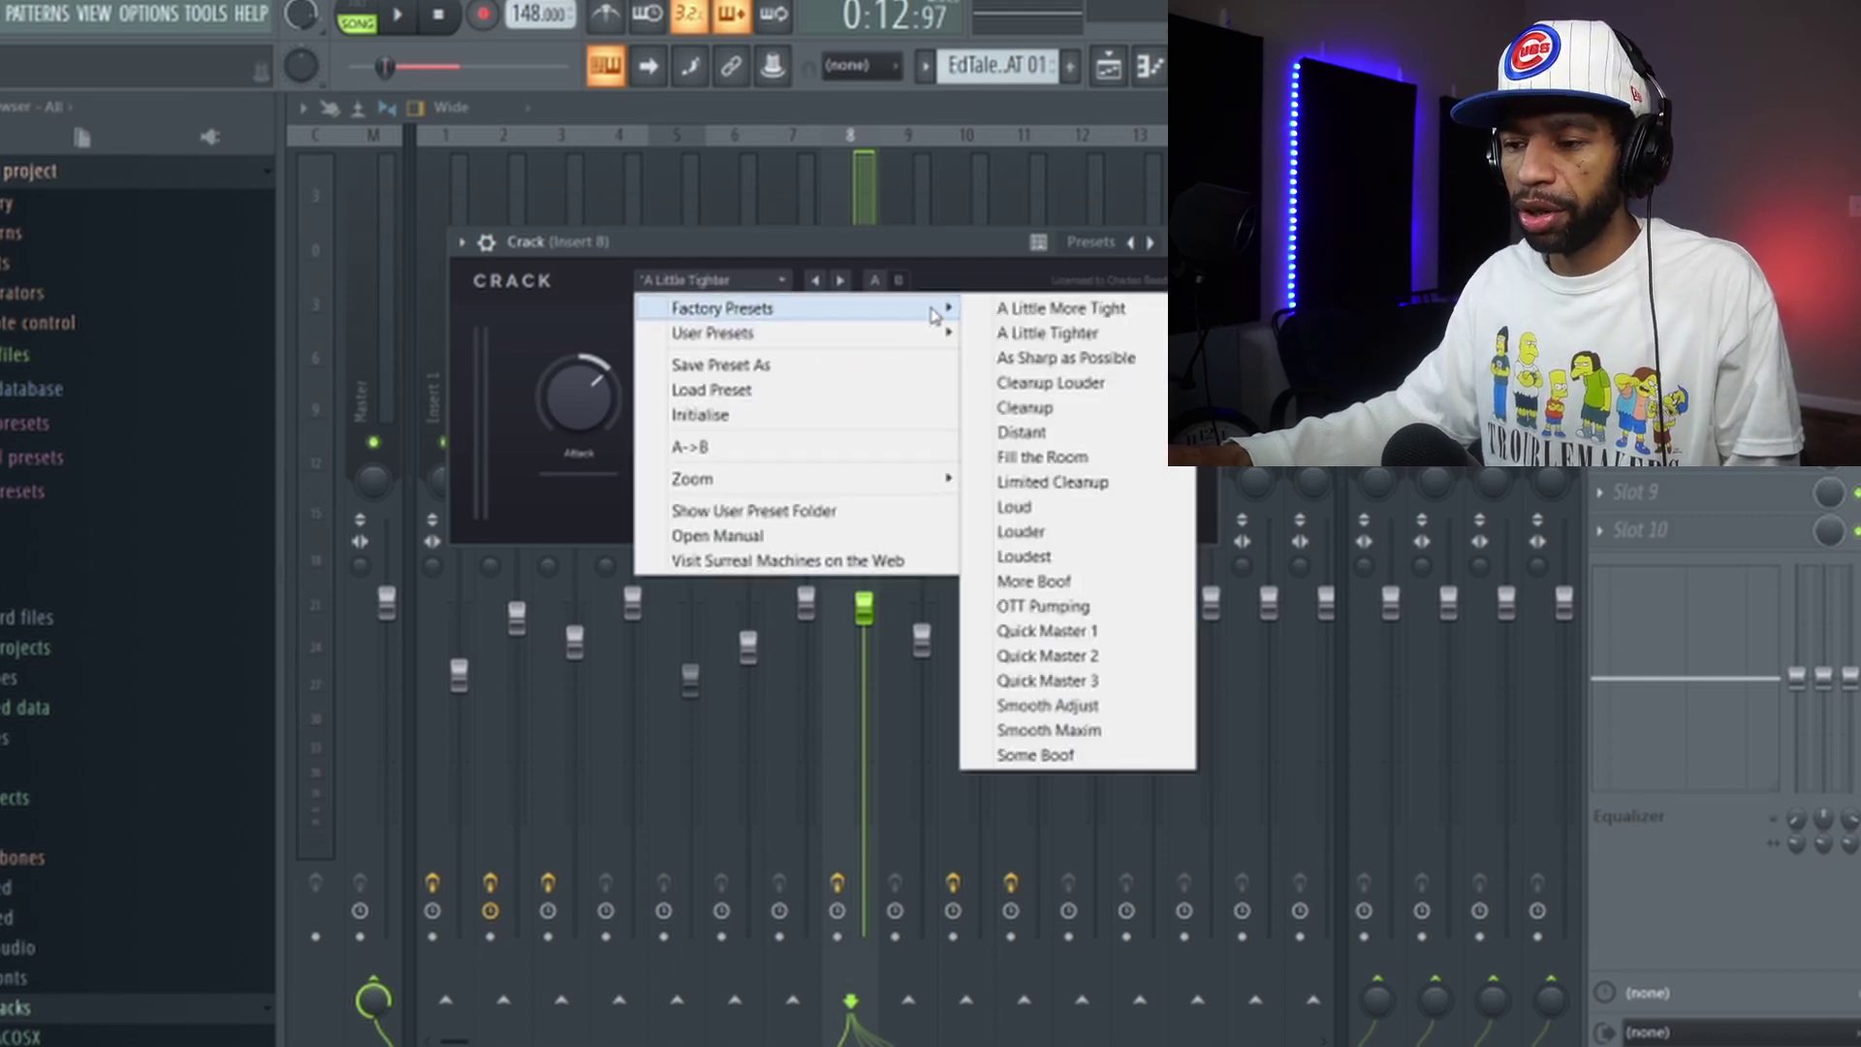
{"action": "left_click", "coordinate": [1084, 336]}
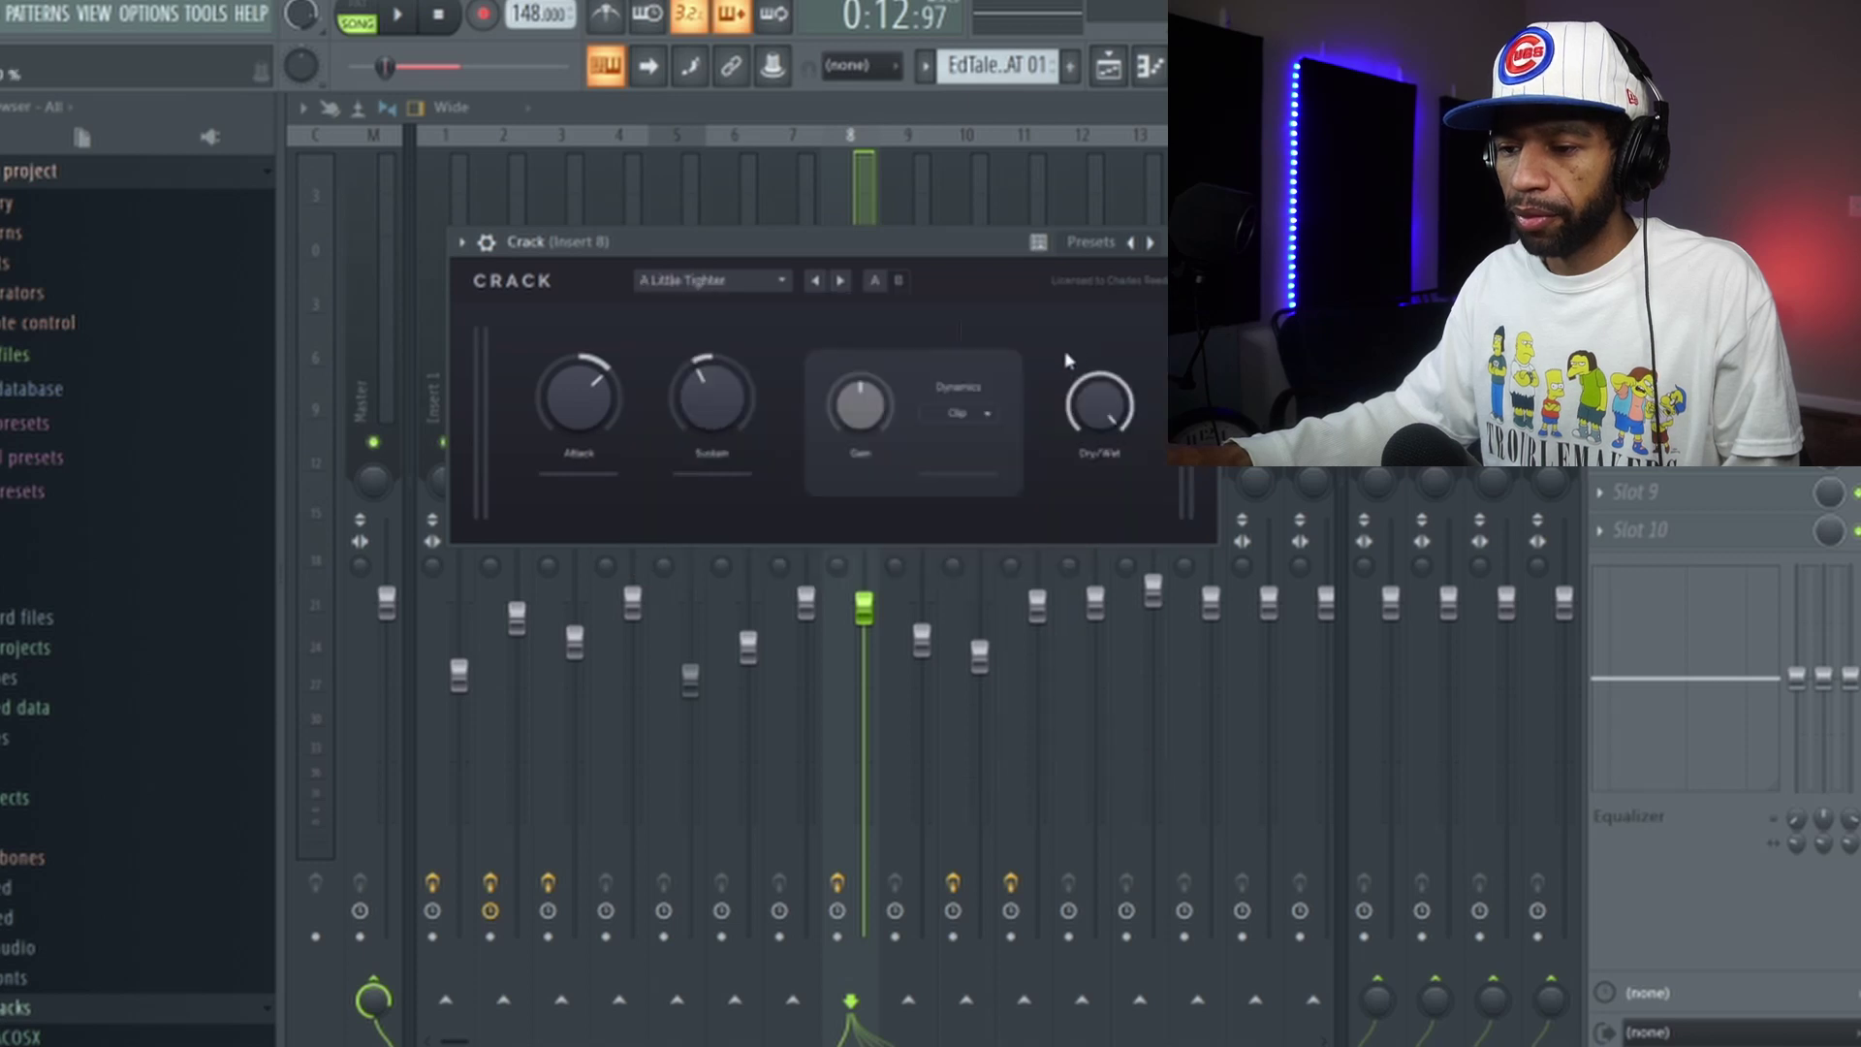
{"action": "left_click", "coordinate": [989, 423]}
{"action": "left_click", "coordinate": [976, 438]}
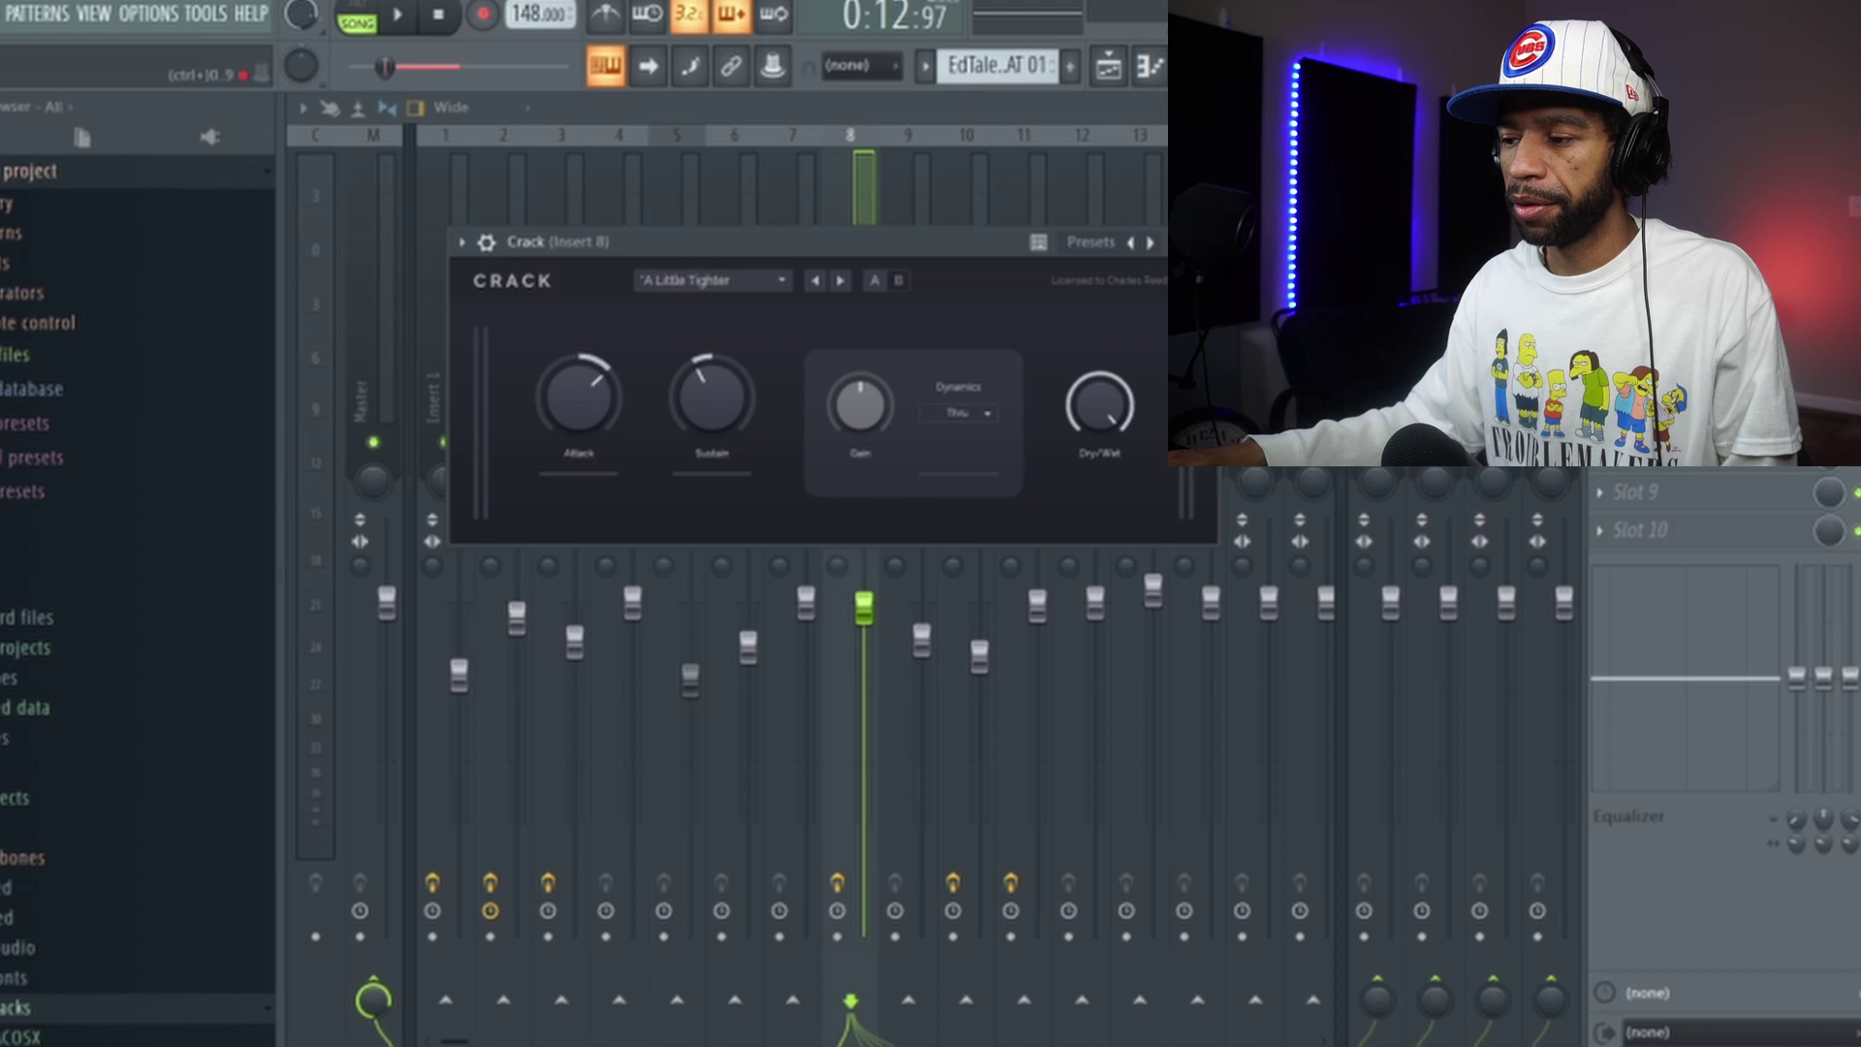
{"action": "key", "text": "Escape"}
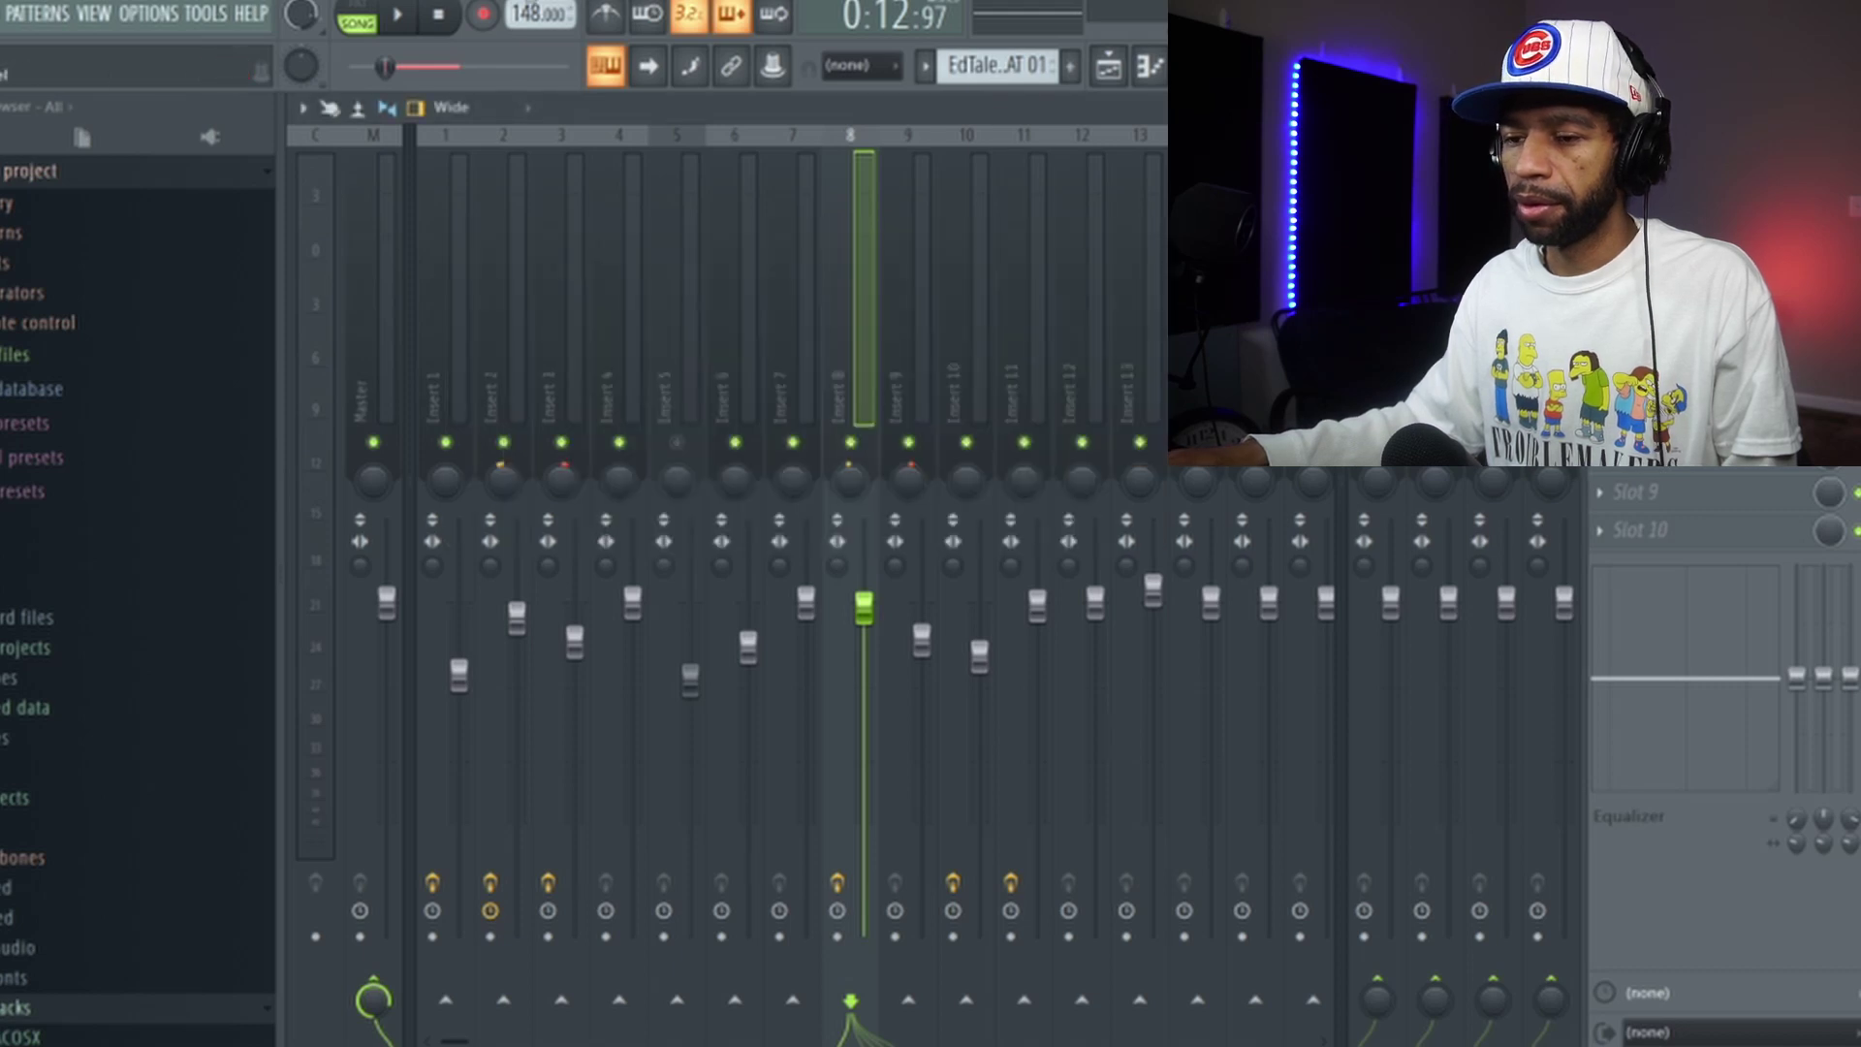
Step: Play the mix twice to compare how the Insert 8 track sits with the other tracks
{"action": "key", "text": "space"}
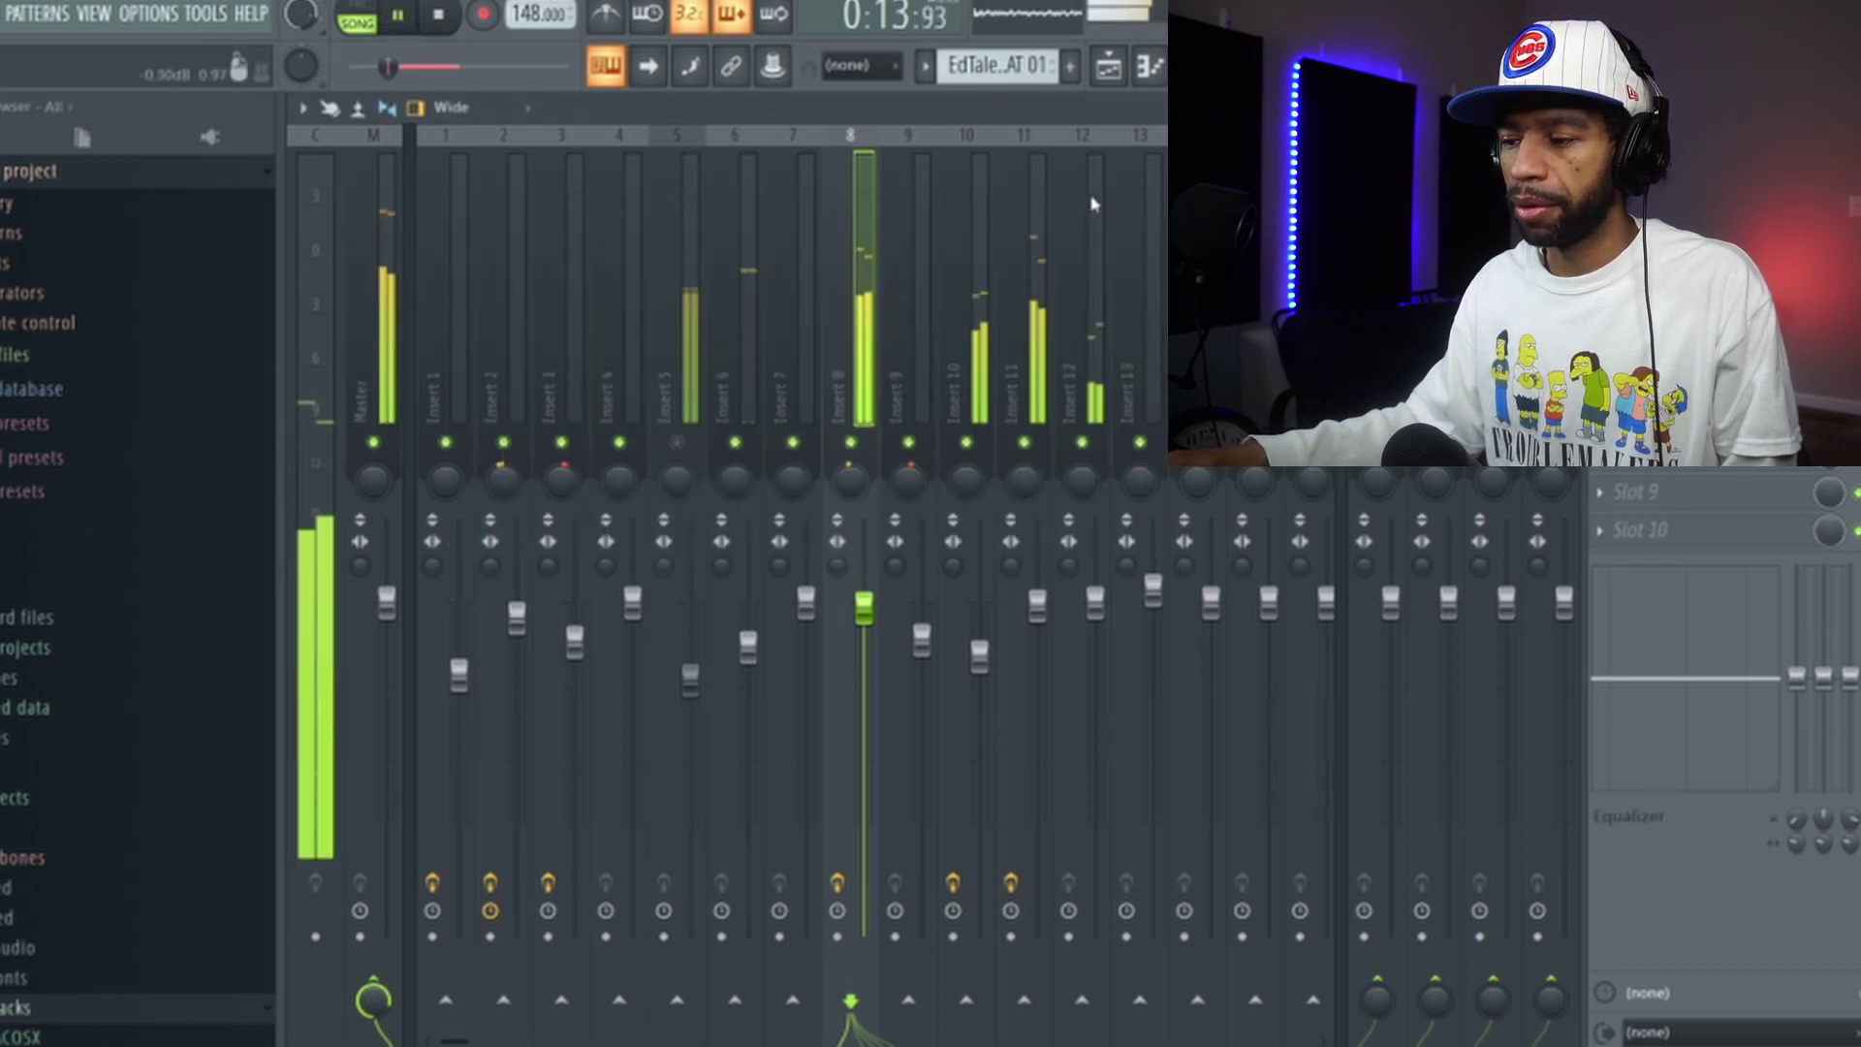
{"action": "left_click", "coordinate": [441, 16]}
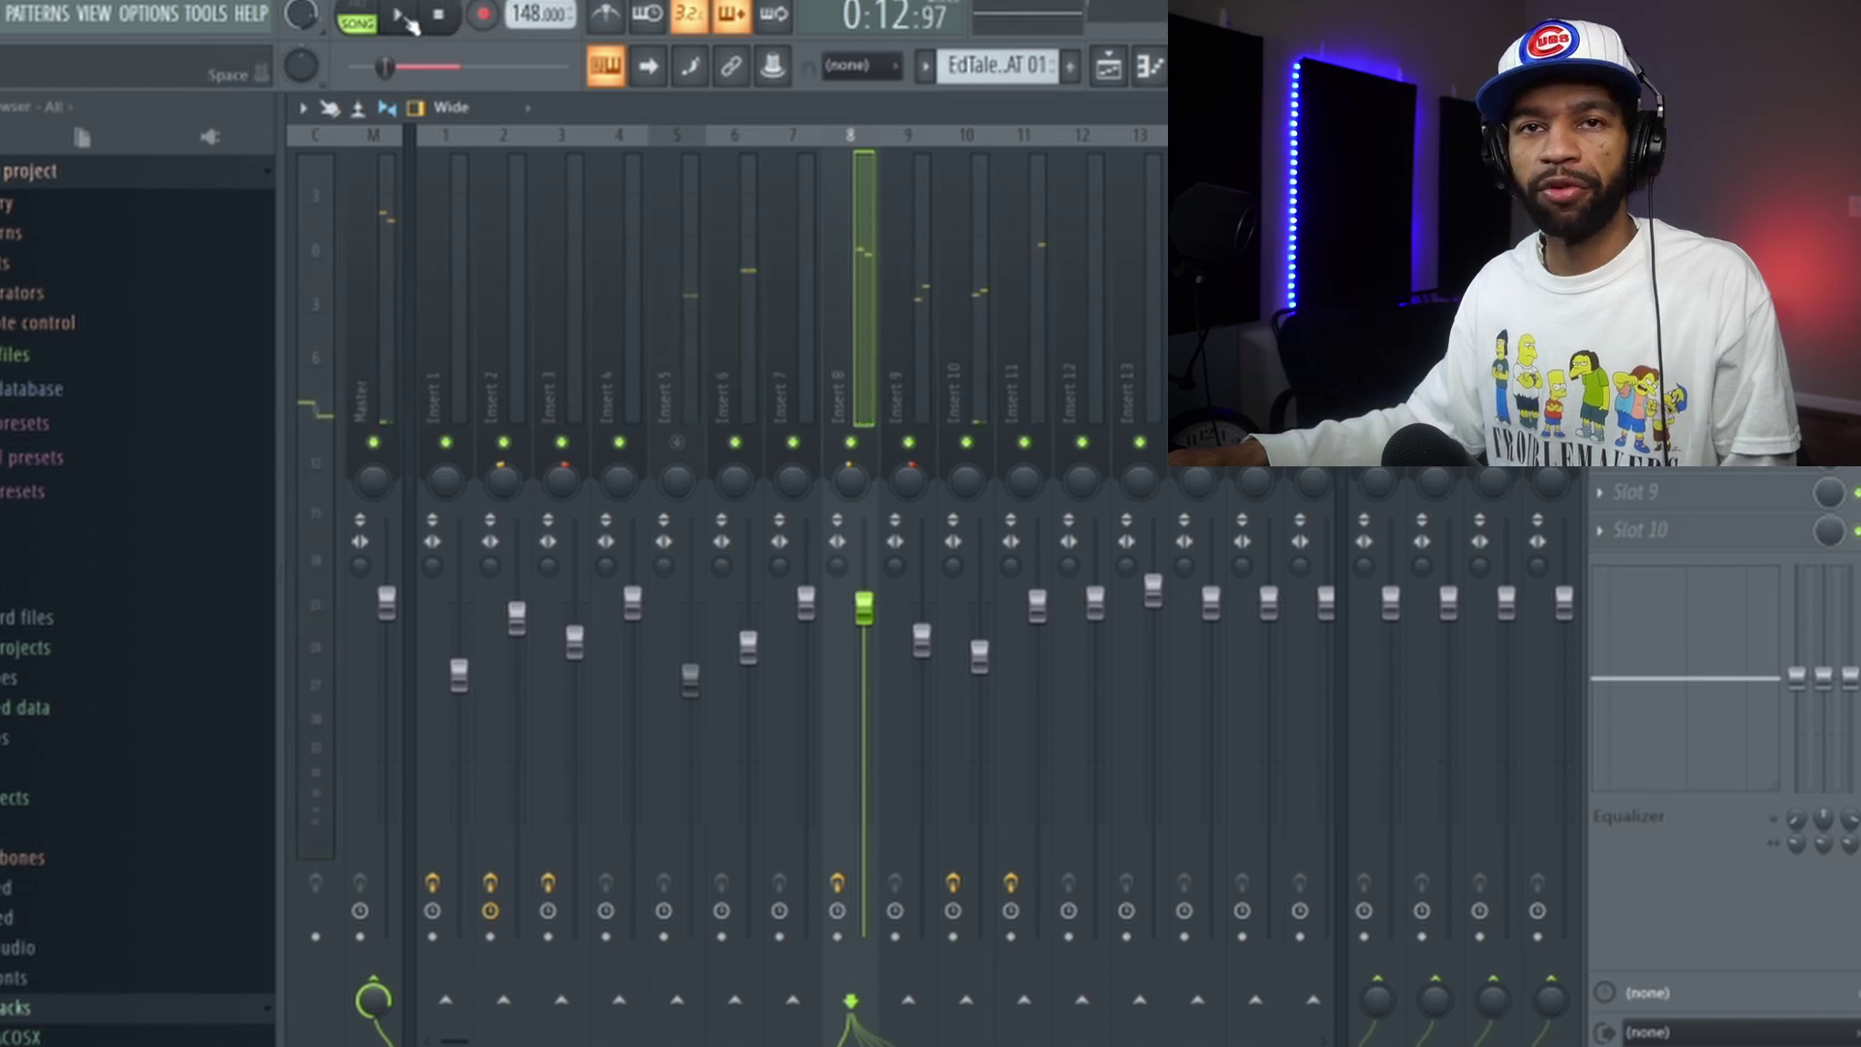
{"action": "left_click", "coordinate": [400, 16]}
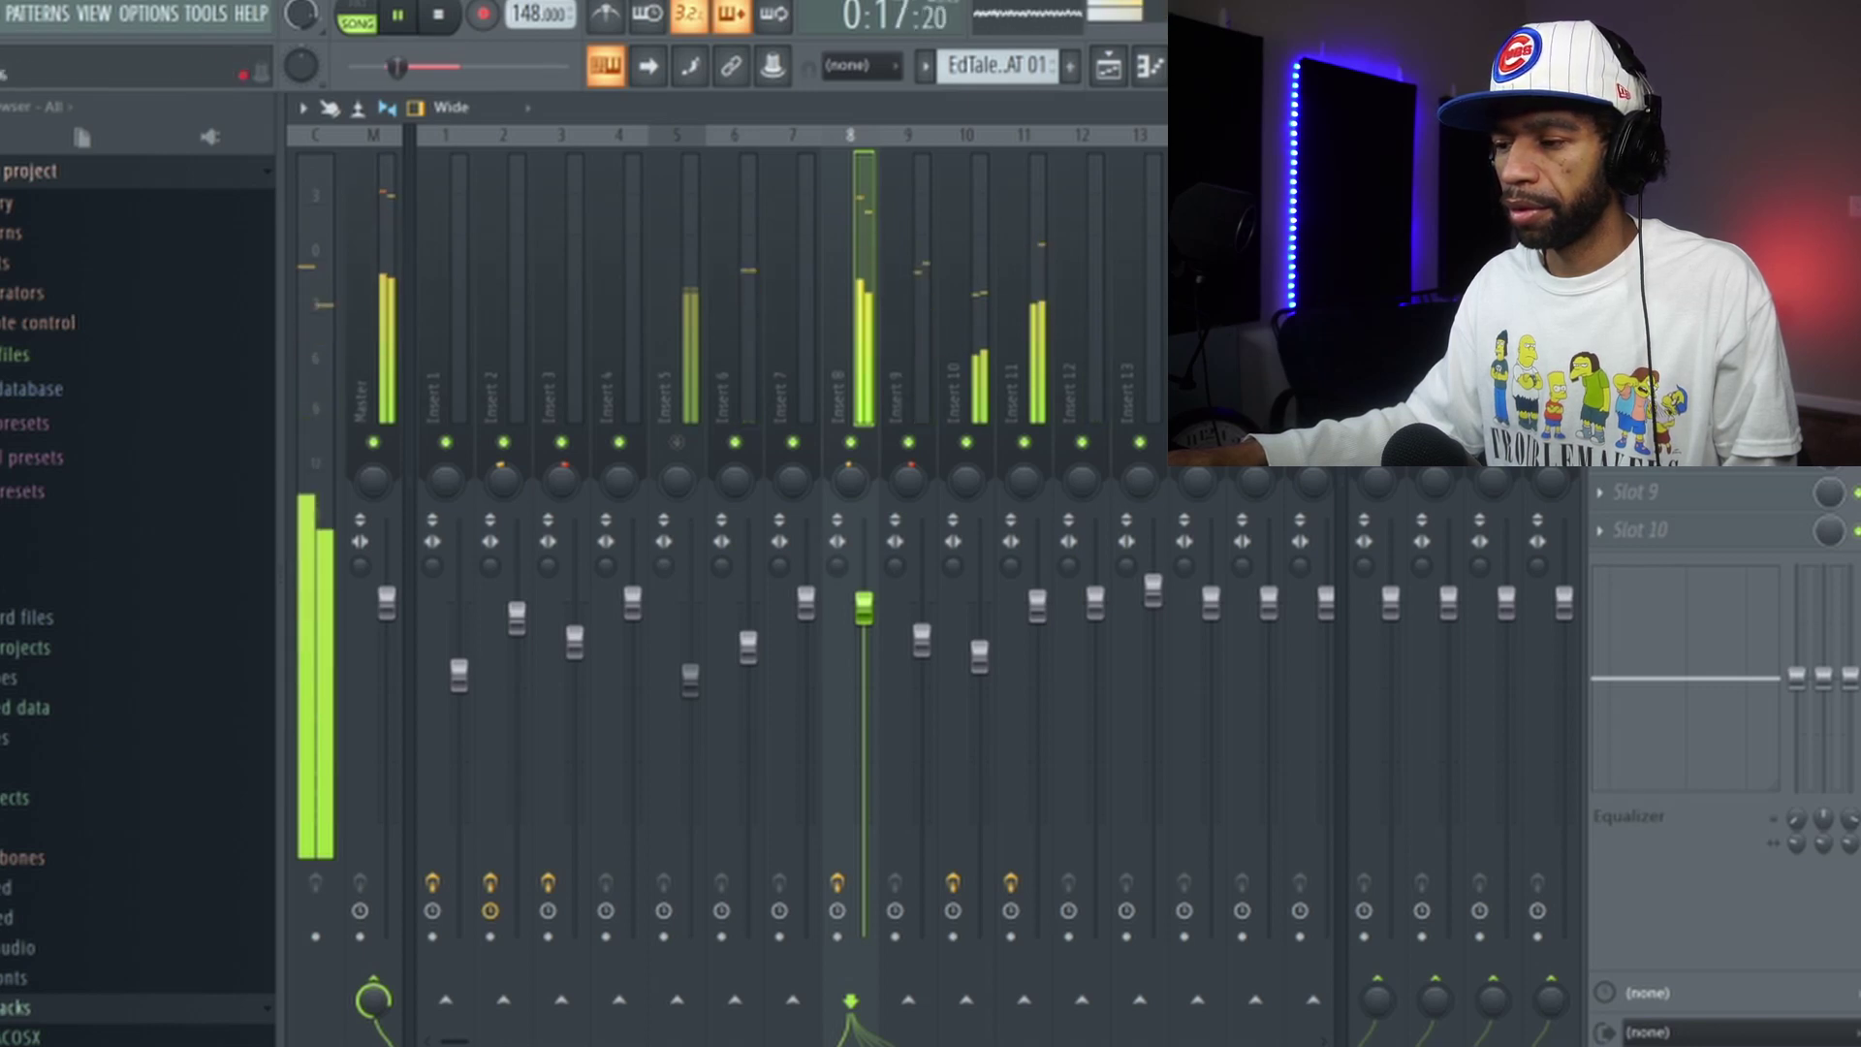
{"action": "left_click", "coordinate": [449, 22]}
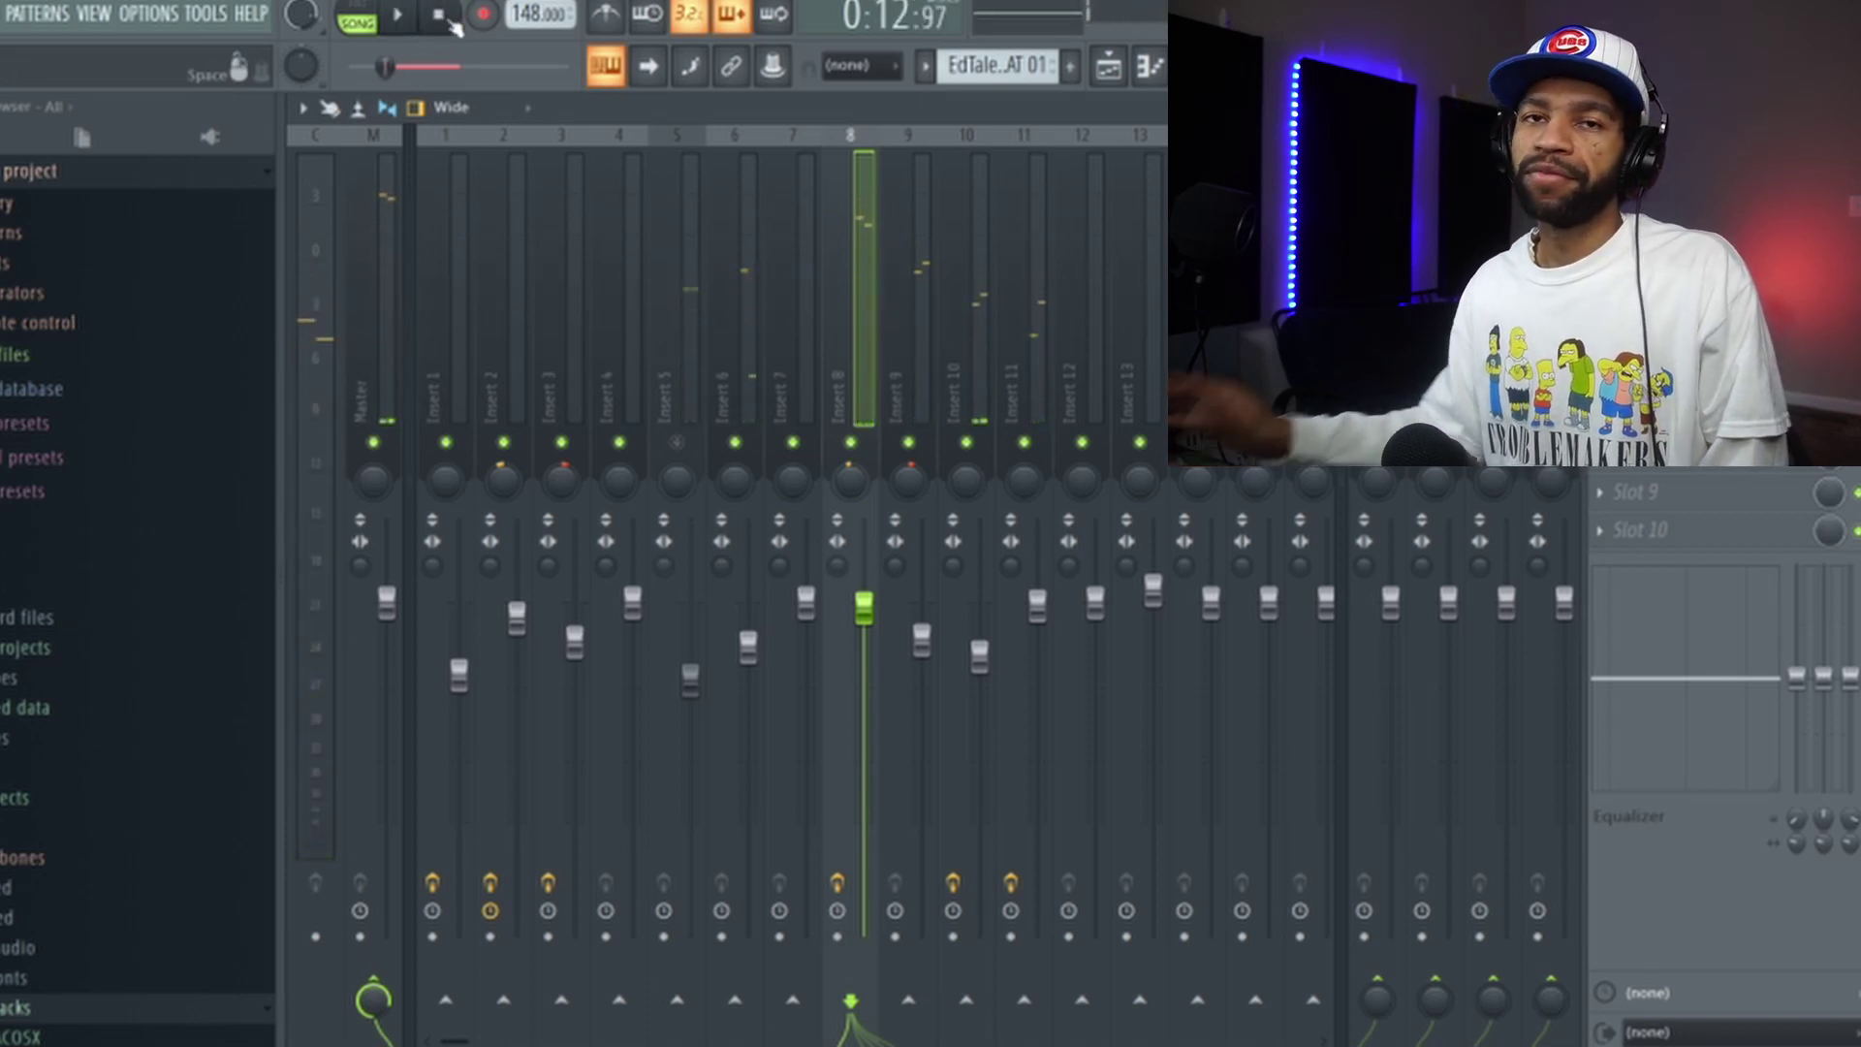